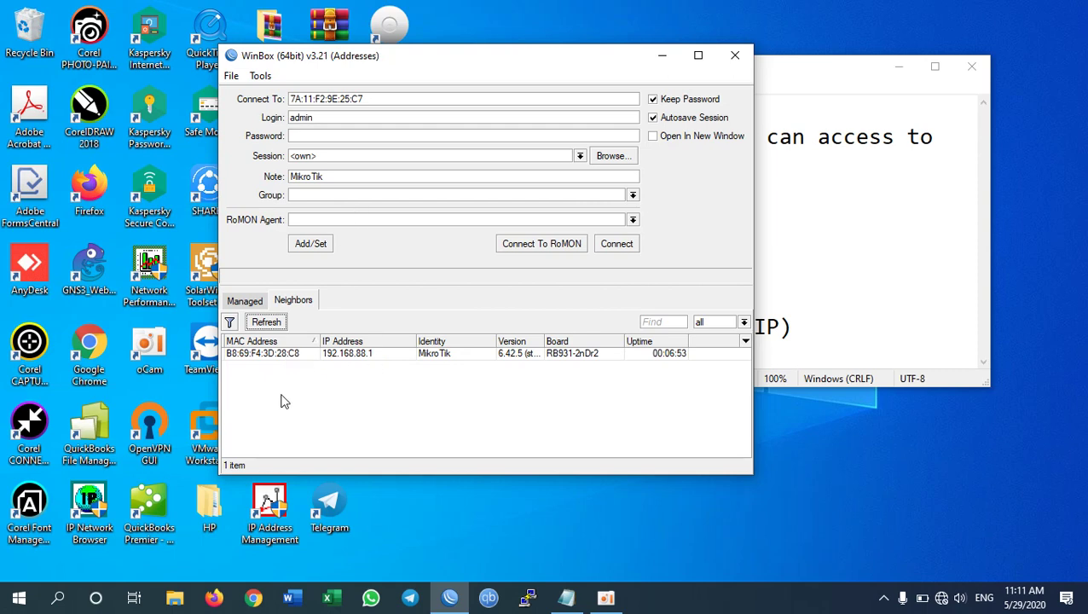
Select the MikroTik neighbor's IP address and test it by pinging 192.168.88.1 from a Command Prompt, closing the prompt at the end.
click(269, 358)
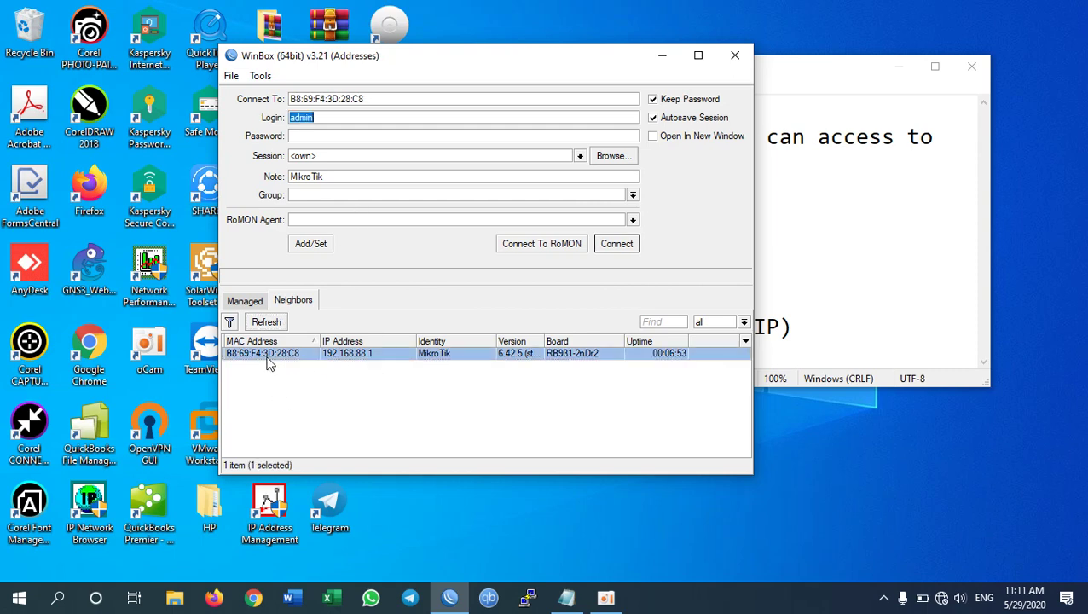
click(358, 362)
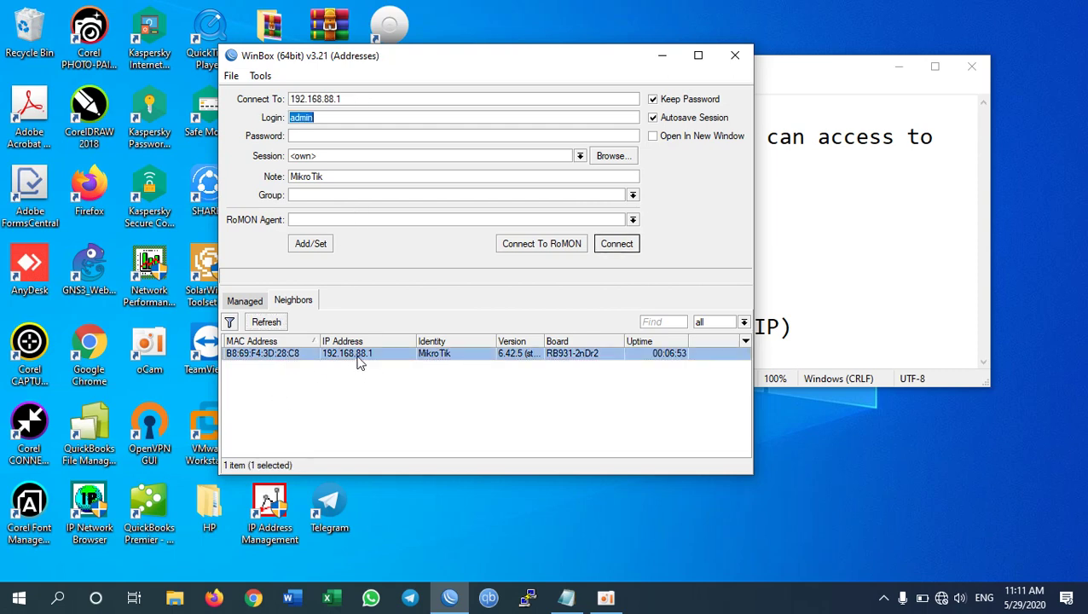
key(super+r)
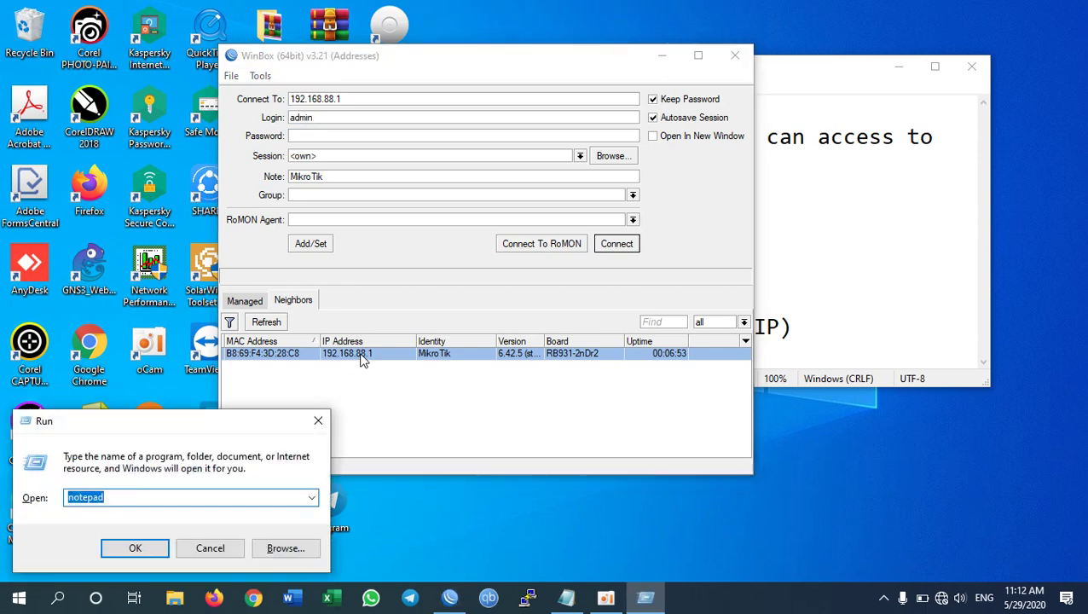
text(cmd)
key(Return)
text(ping 192.168.88)
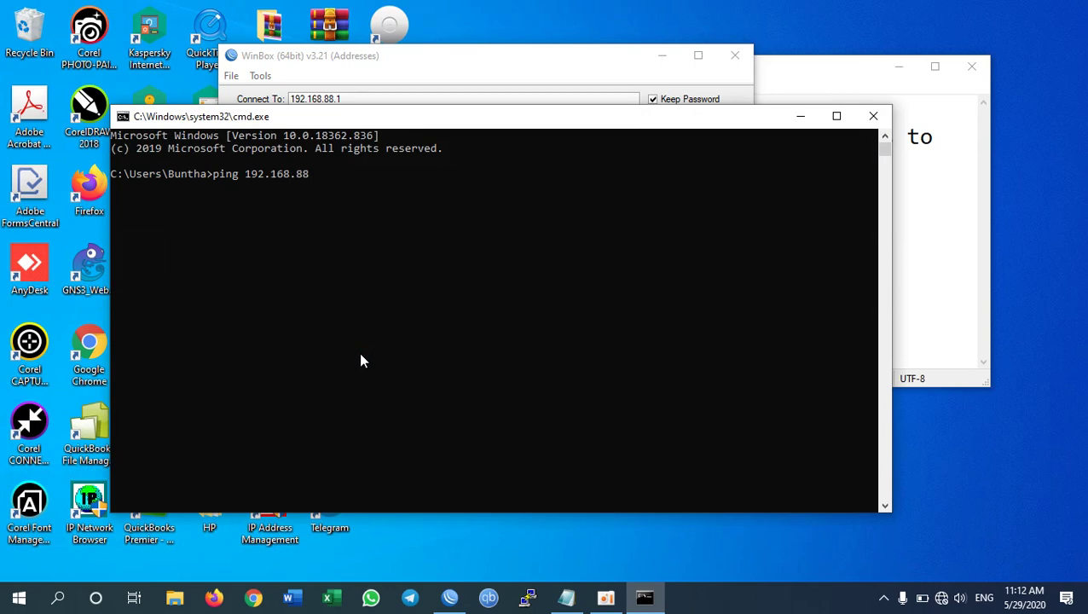
text(.1)
key(Return)
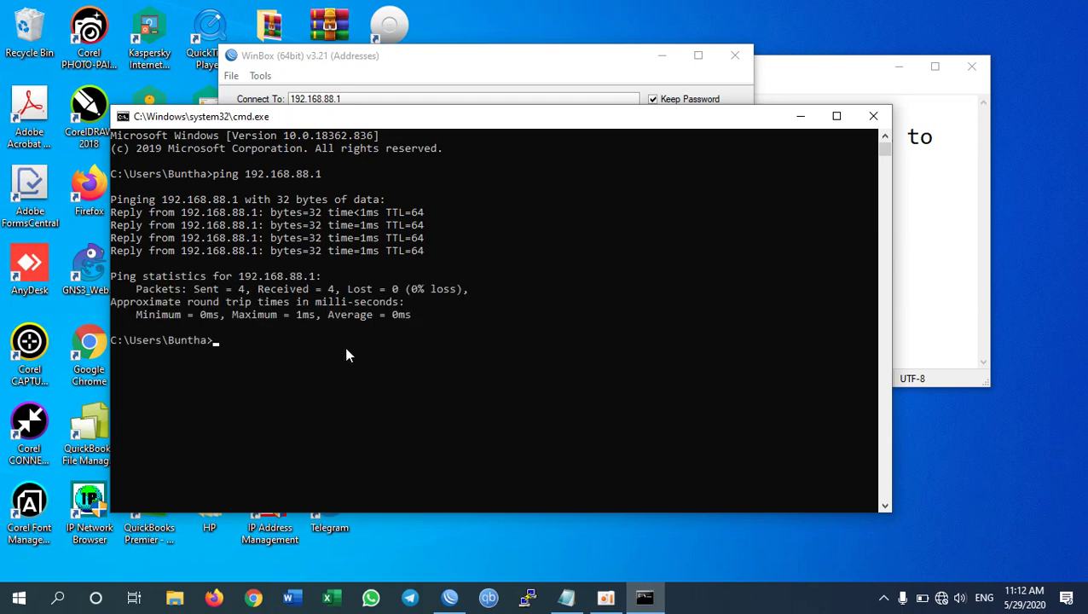
click(416, 65)
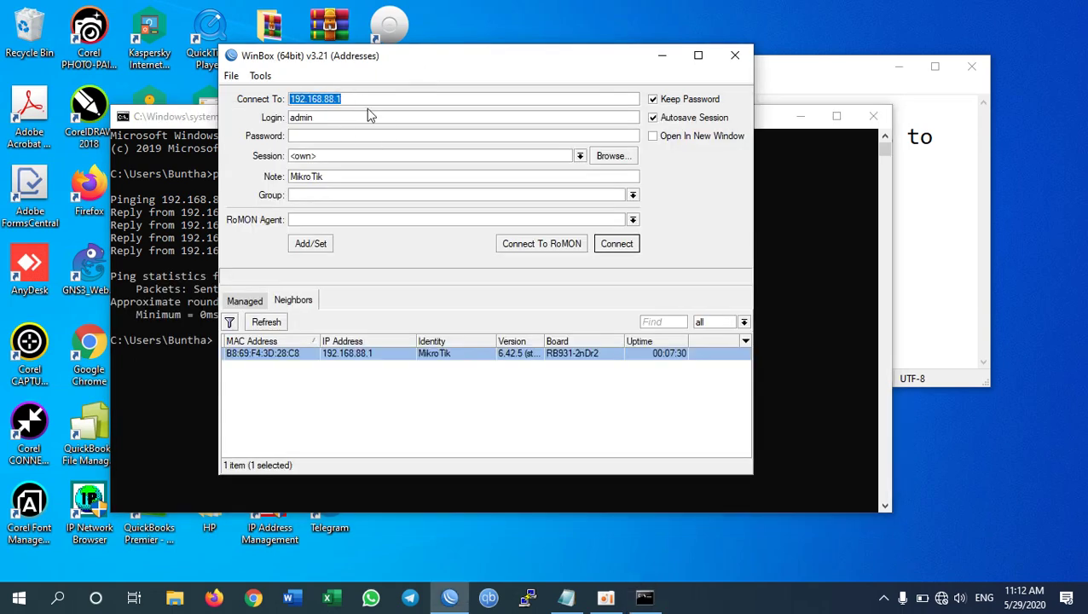
click(184, 129)
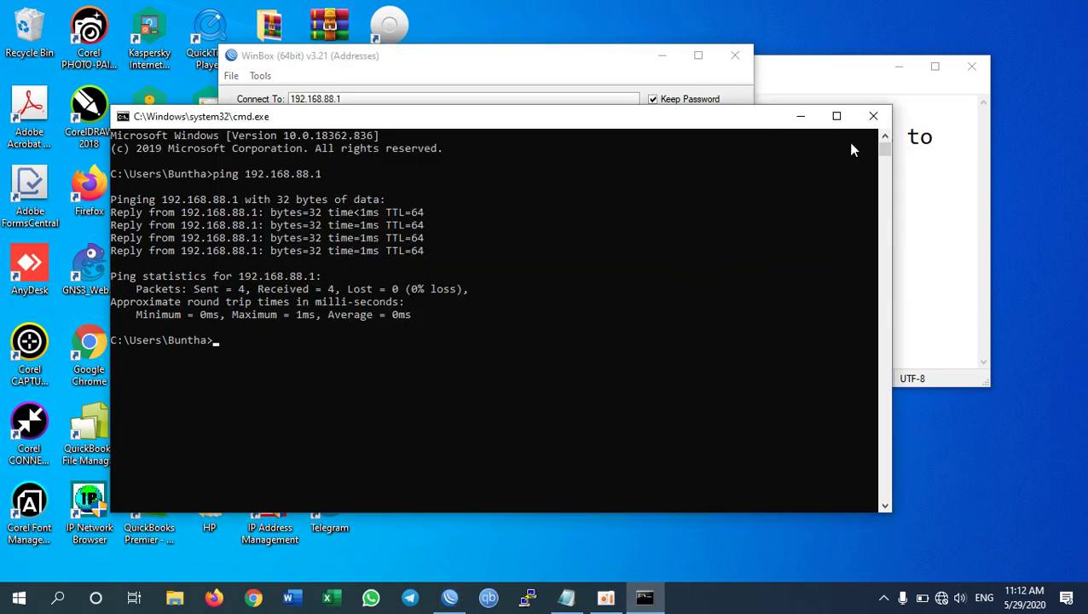
click(873, 116)
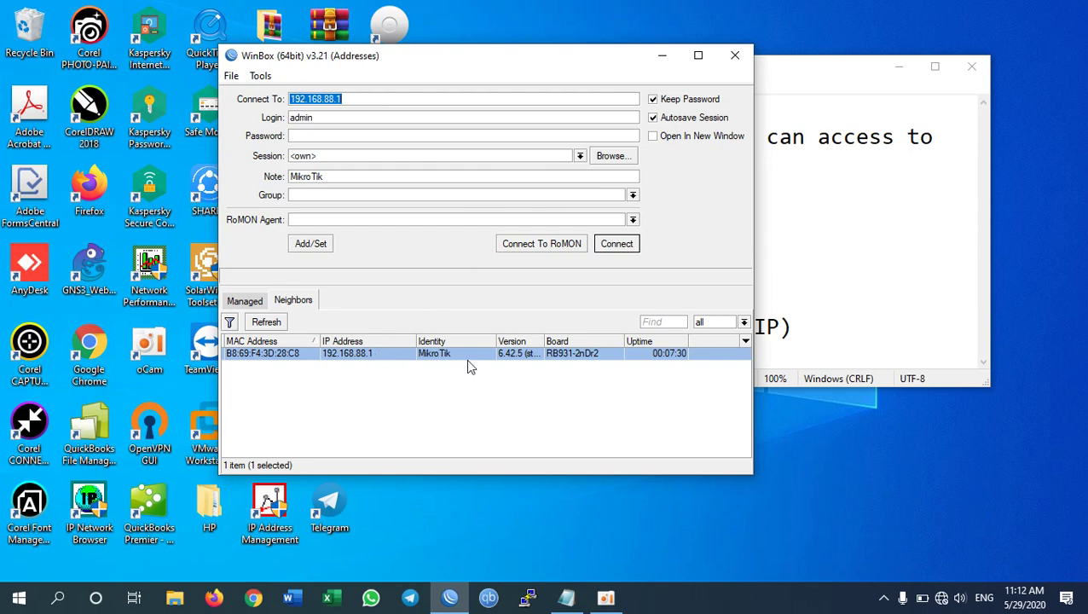
Connect to the MikroTik neighbor by its MAC address as admin with a blank password, keep the default configuration and maximize the session window.
click(271, 355)
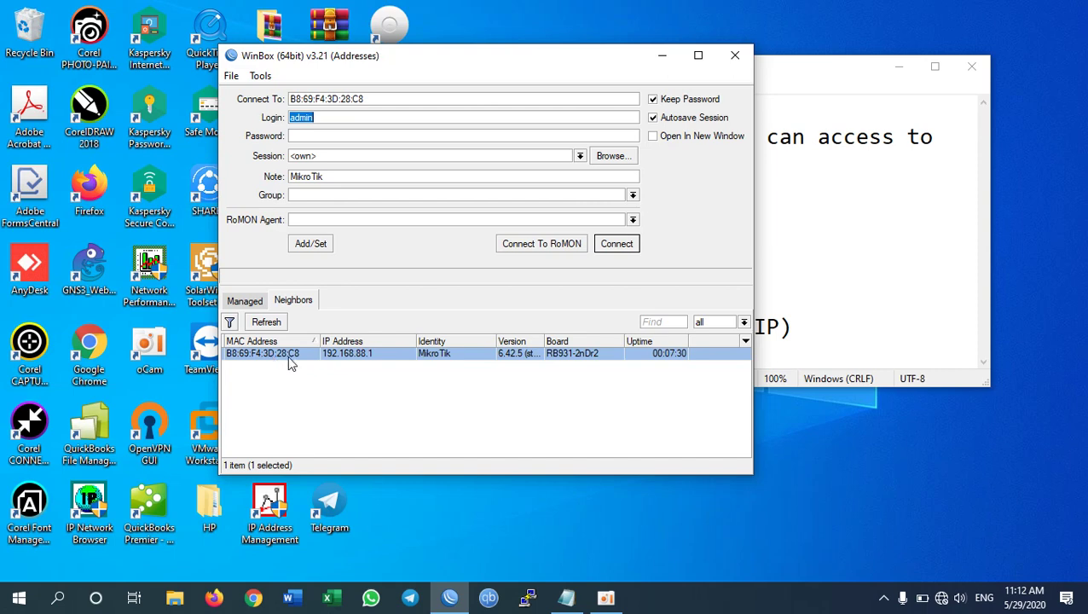
click(321, 135)
drag(319, 120, 289, 117)
click(618, 243)
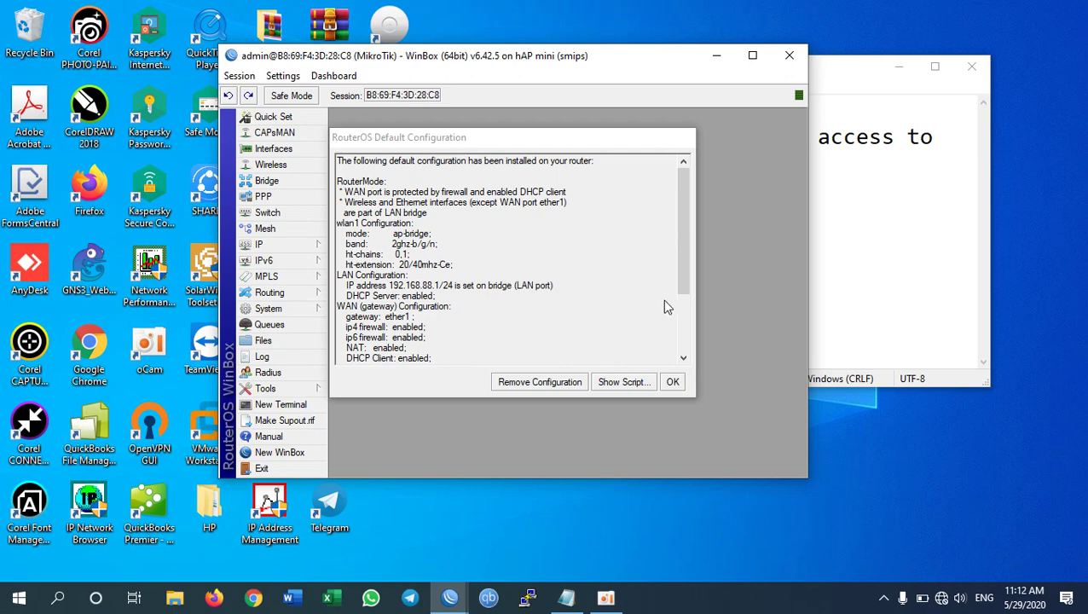
click(673, 384)
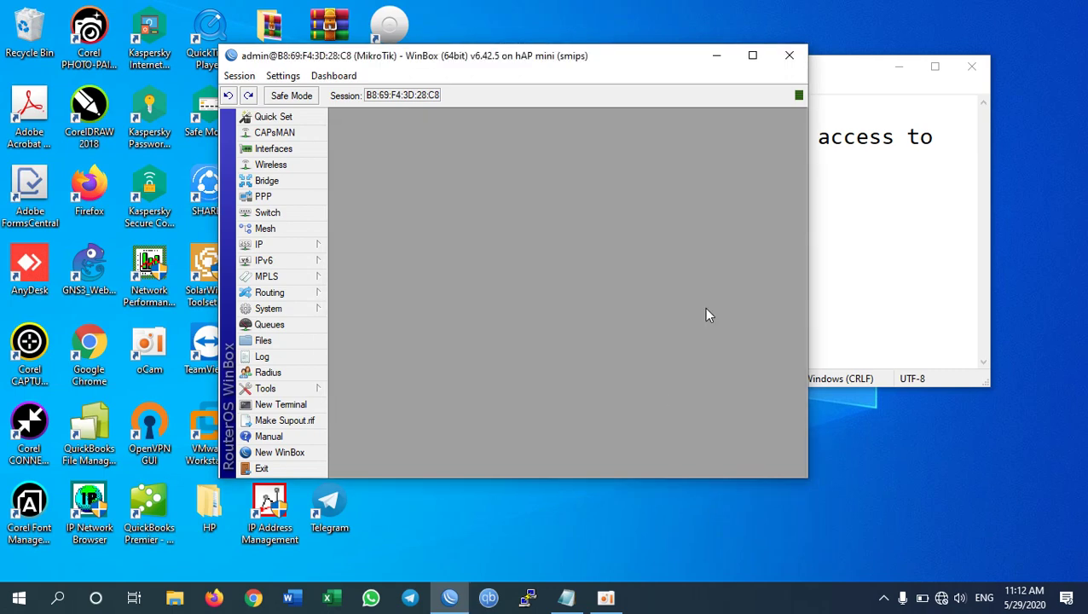
click(753, 54)
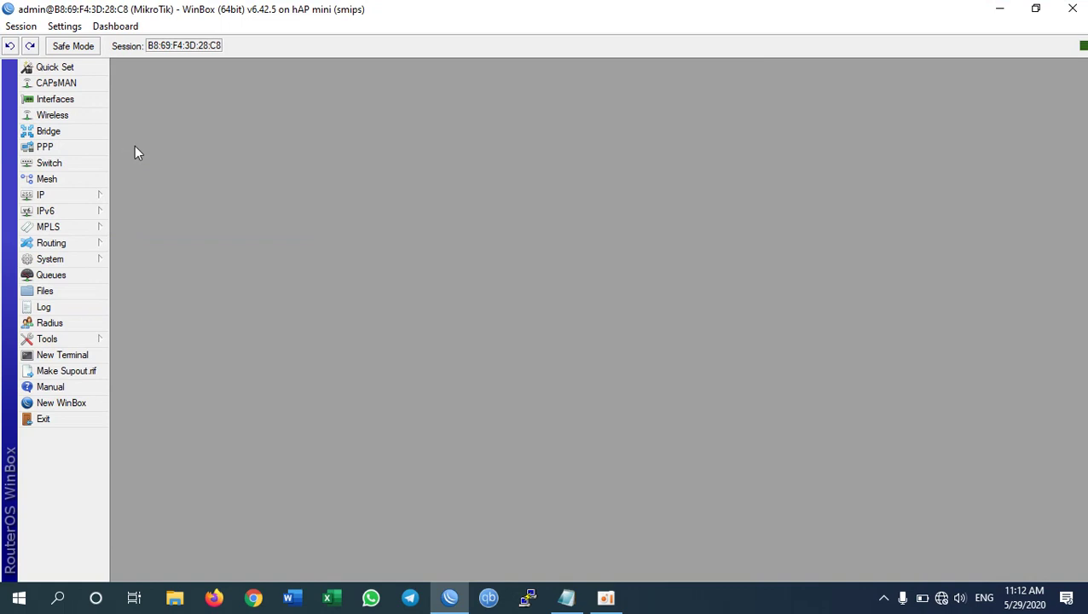
Switch to the Notepad notes and copy the Internet IP 172.16.0.100/22.
click(566, 597)
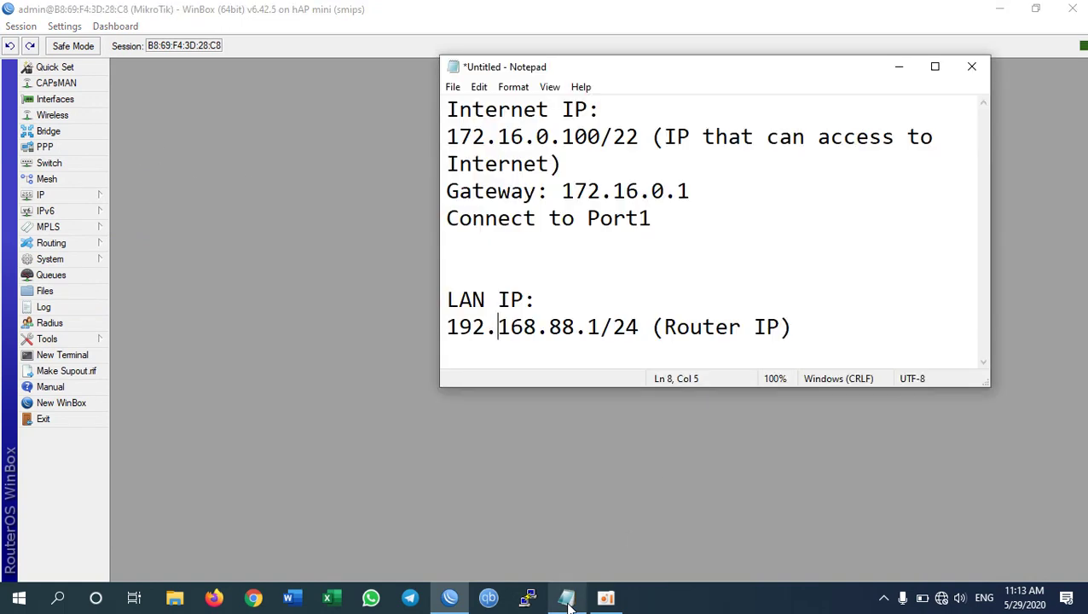
click(447, 138)
drag(448, 136, 639, 136)
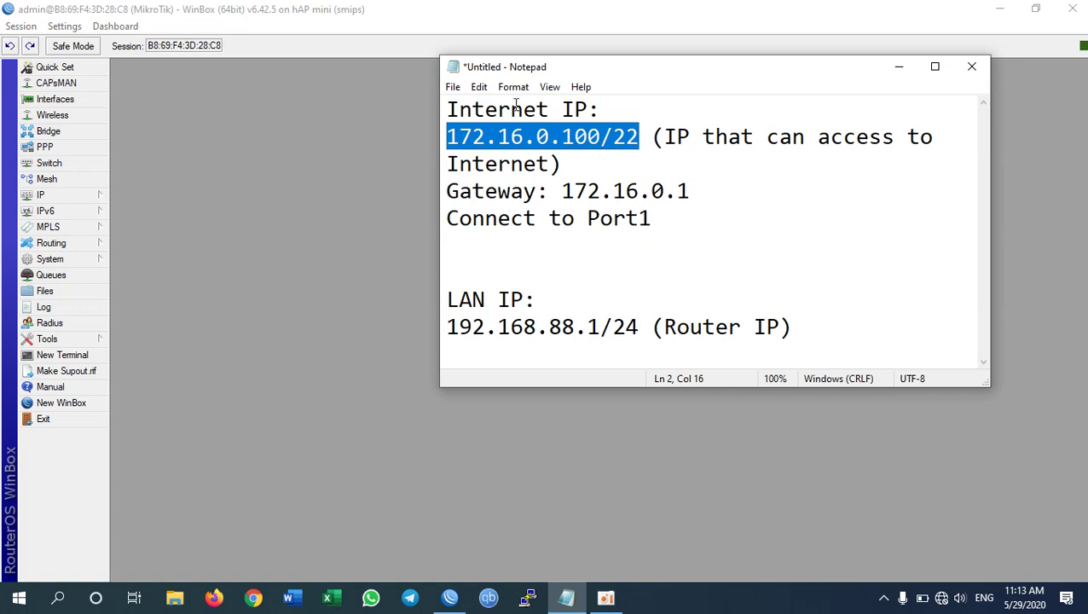
click(480, 87)
click(521, 148)
In WinBox, open the router's IP address list and inspect the dynamic address on ether1.
click(64, 201)
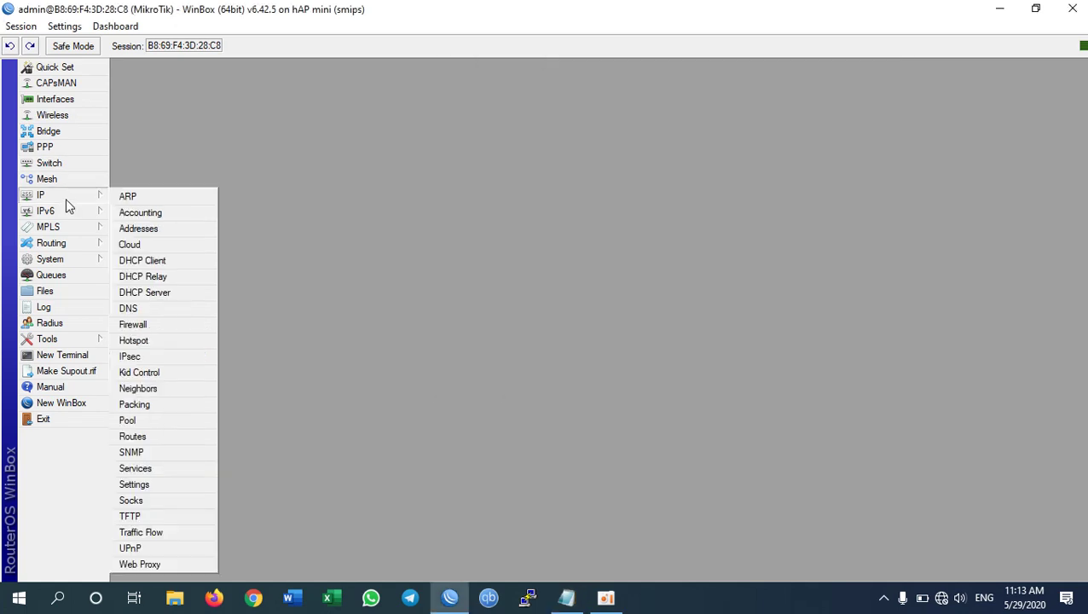
click(145, 229)
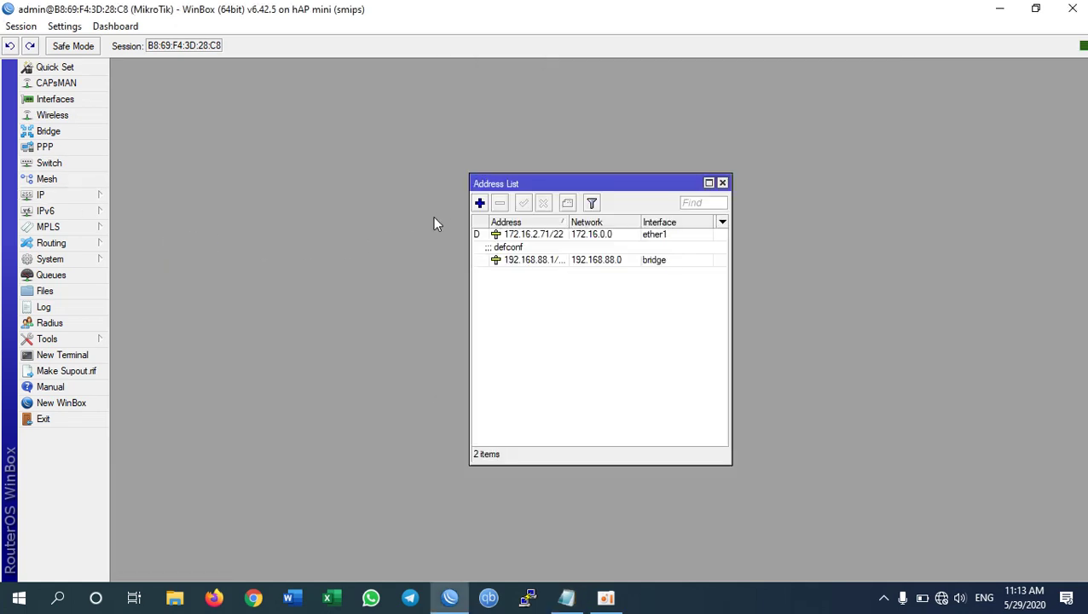
click(501, 238)
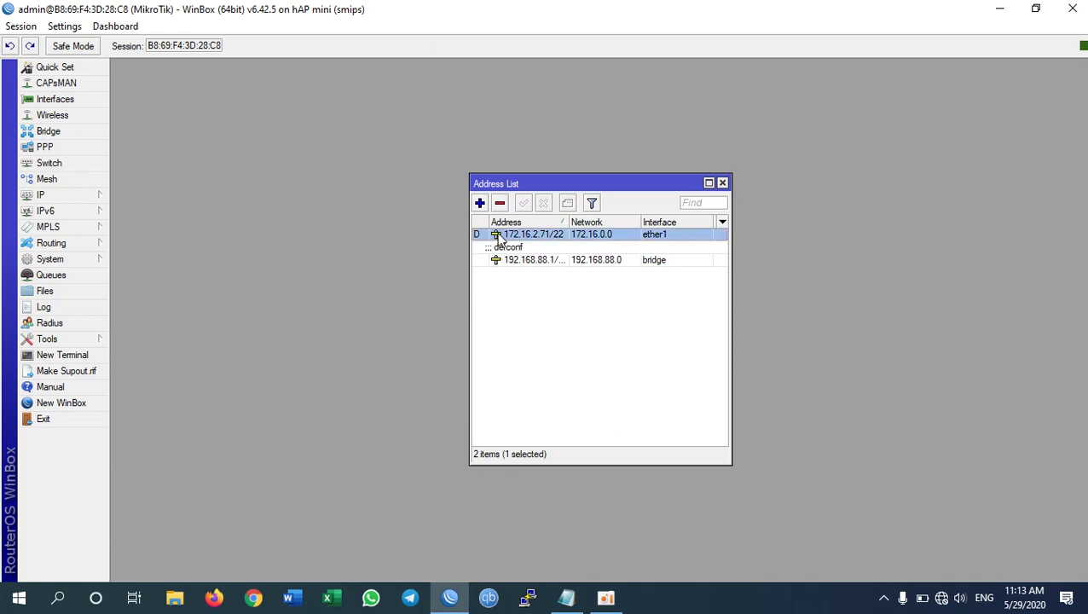
Remove the DHCP client entry on ether1.
click(67, 196)
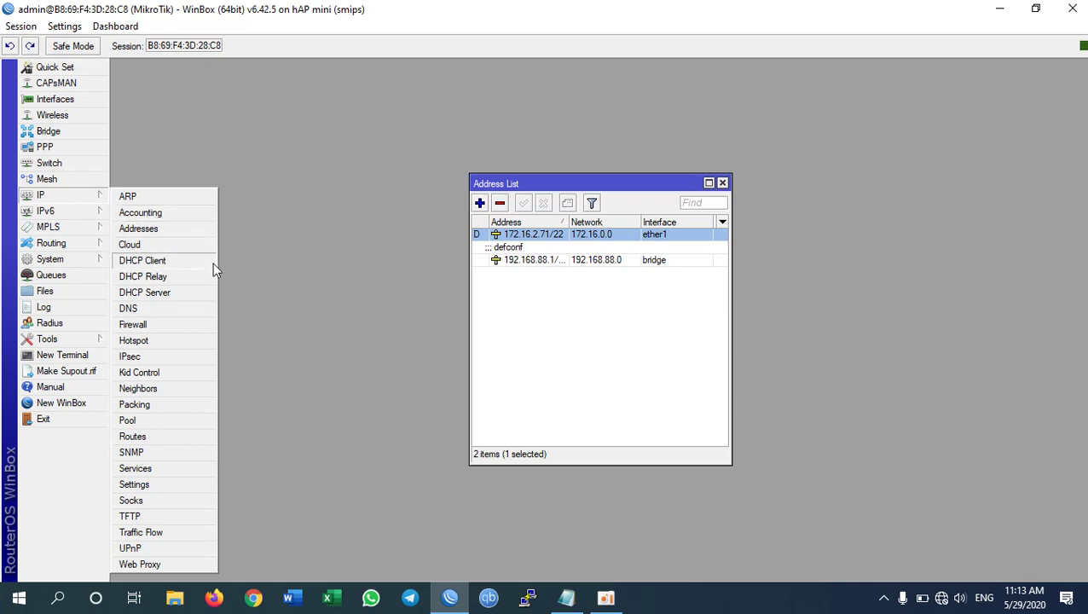
click(180, 262)
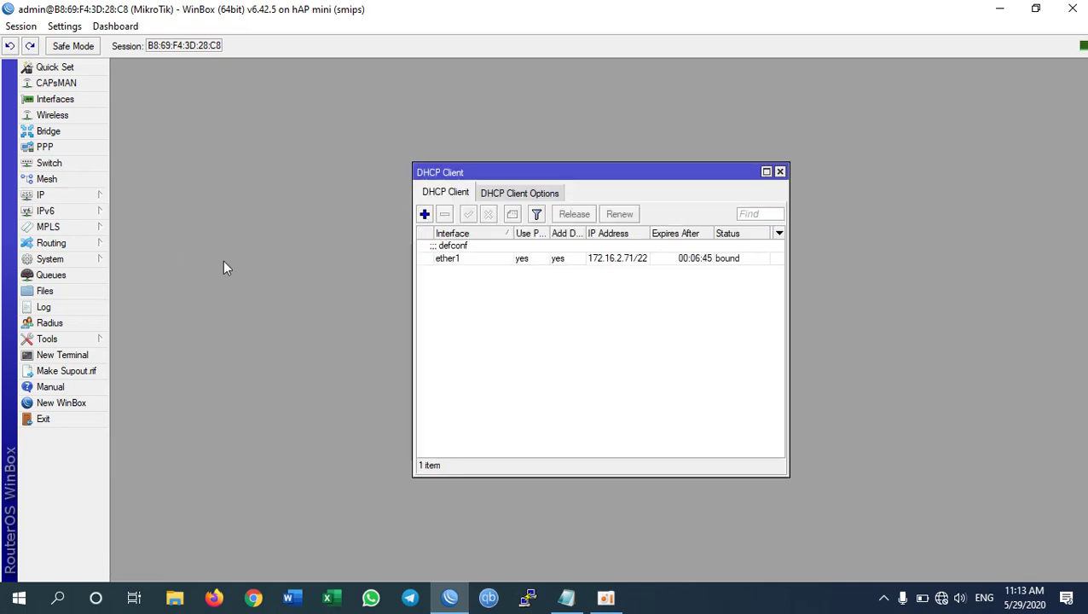
click(468, 257)
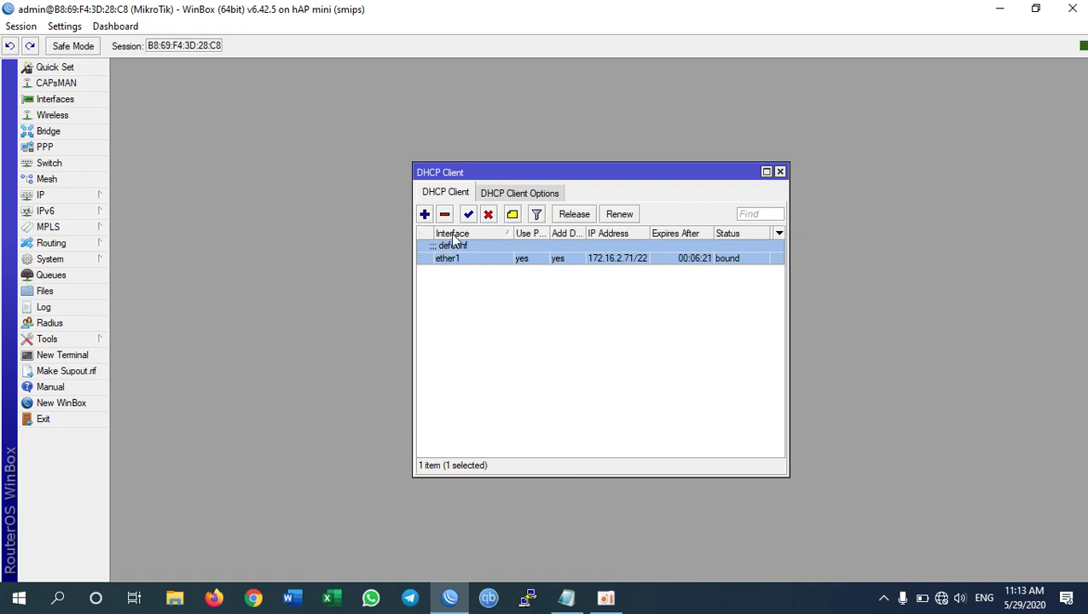
click(444, 214)
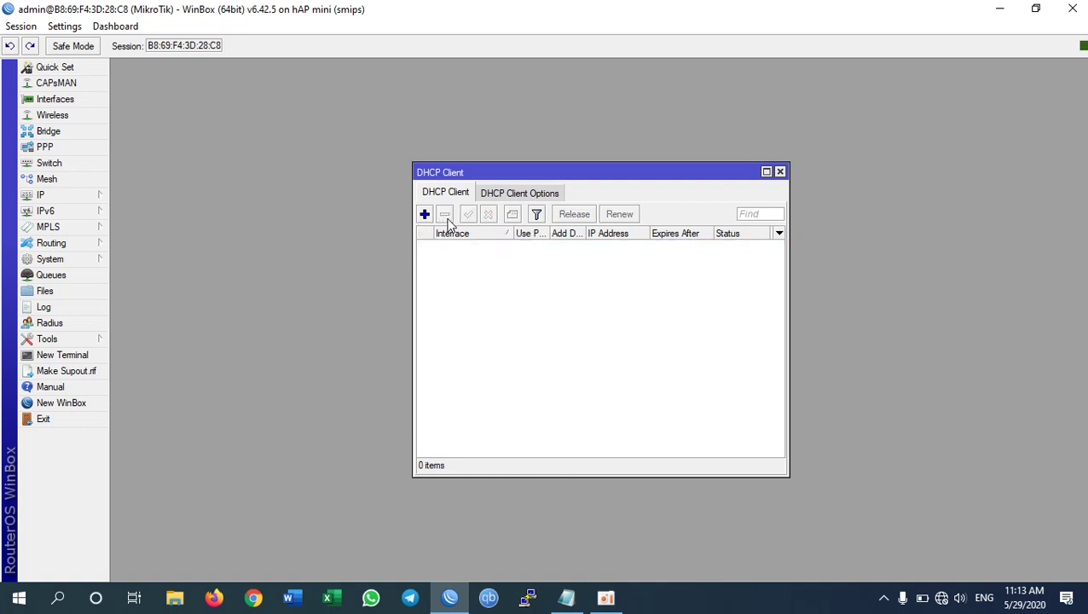
Return to the IP address list, check its remaining entry and close the DHCP client window.
click(72, 195)
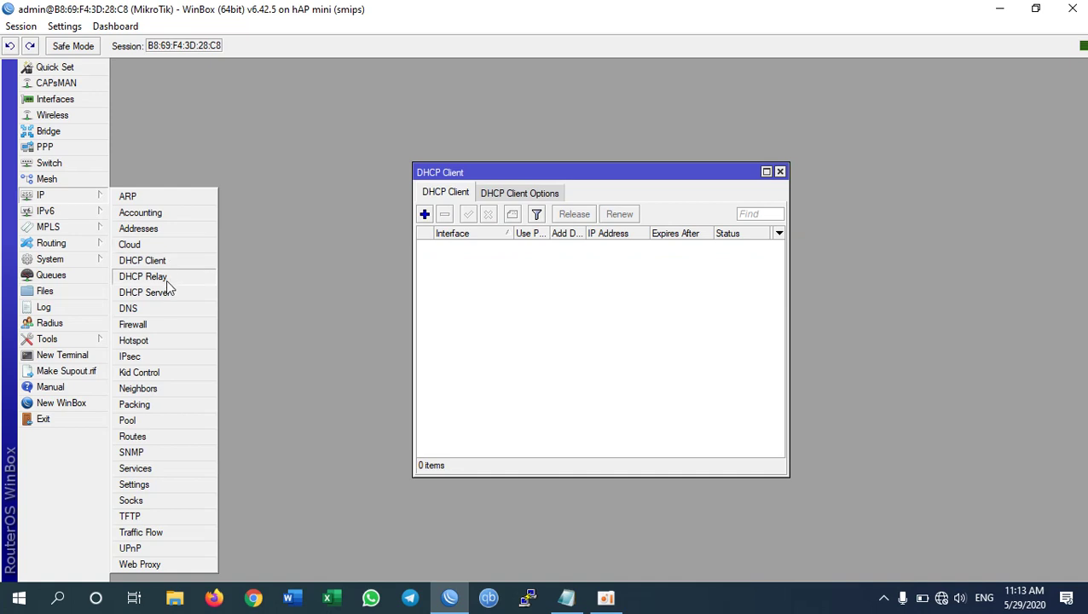
click(147, 229)
click(536, 248)
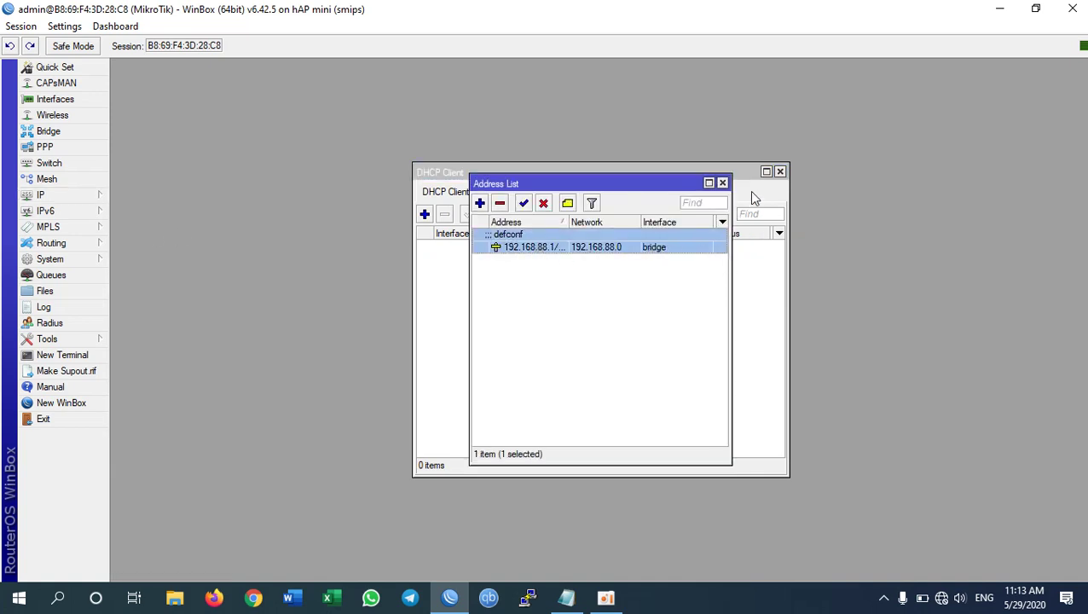
click(780, 173)
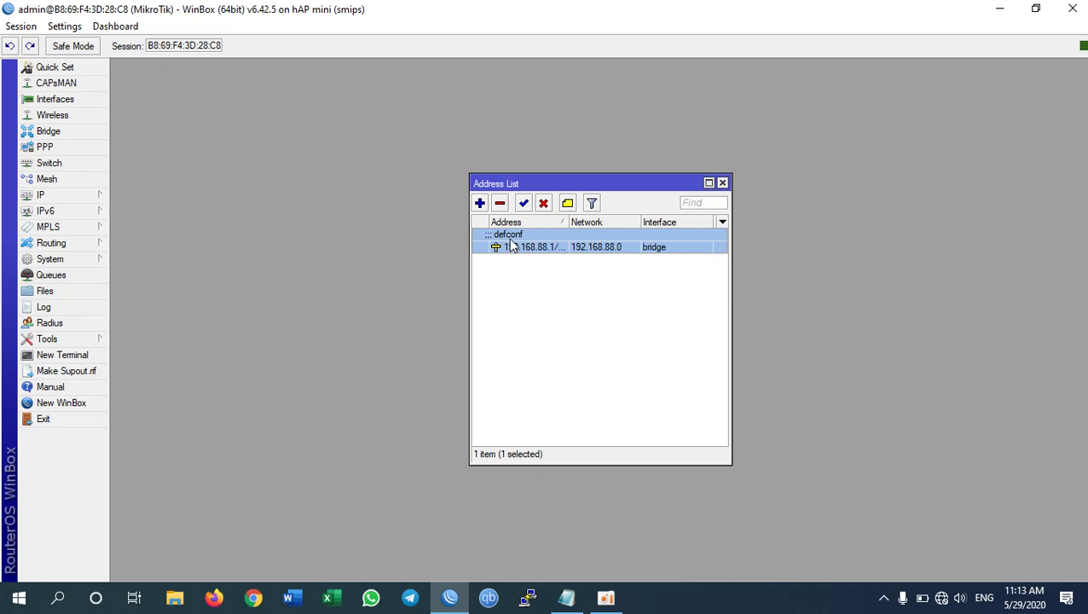
Create a new IP address entry with the copied address 172.16.0.100/22 and widen its dialog to show the full value.
click(480, 203)
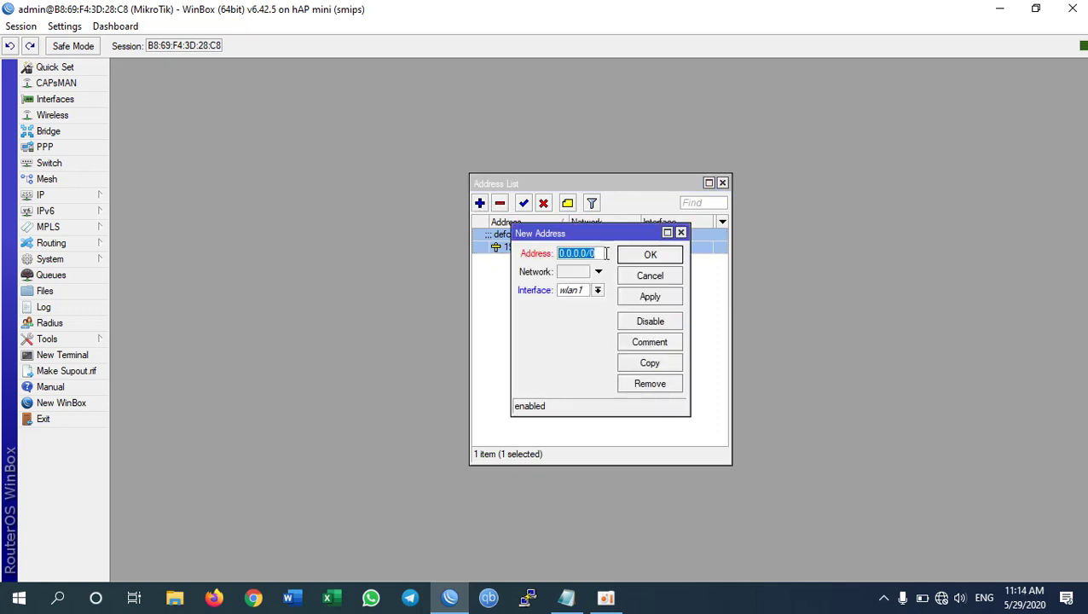
key(ctrl+v)
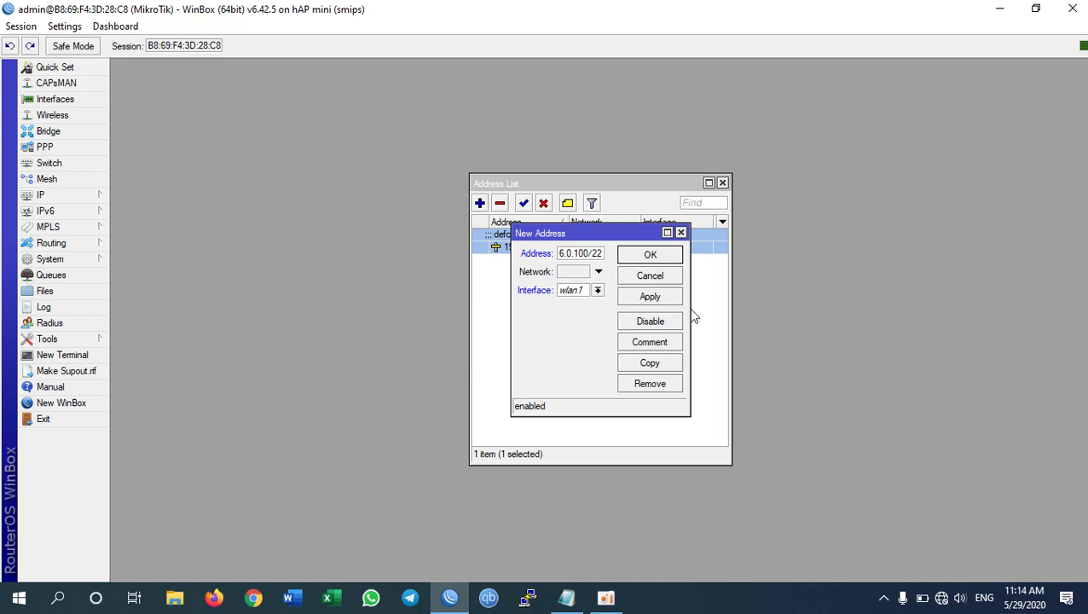
drag(690, 304, 772, 297)
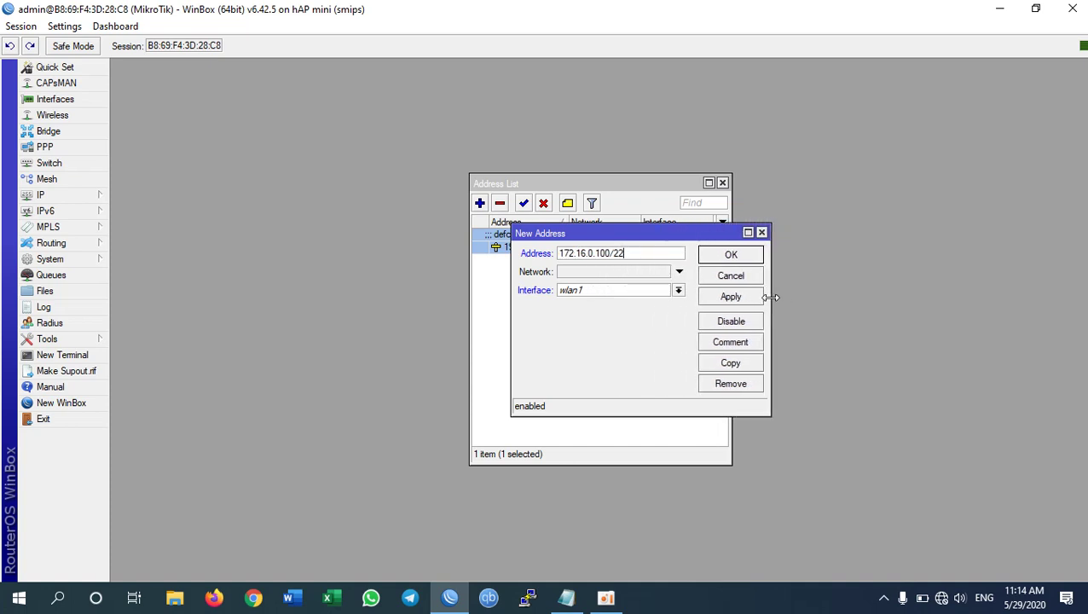
click(639, 253)
Check the connection port in the Notepad notes, set the new address's interface to ether1 and save the entry.
key(alt+Tab)
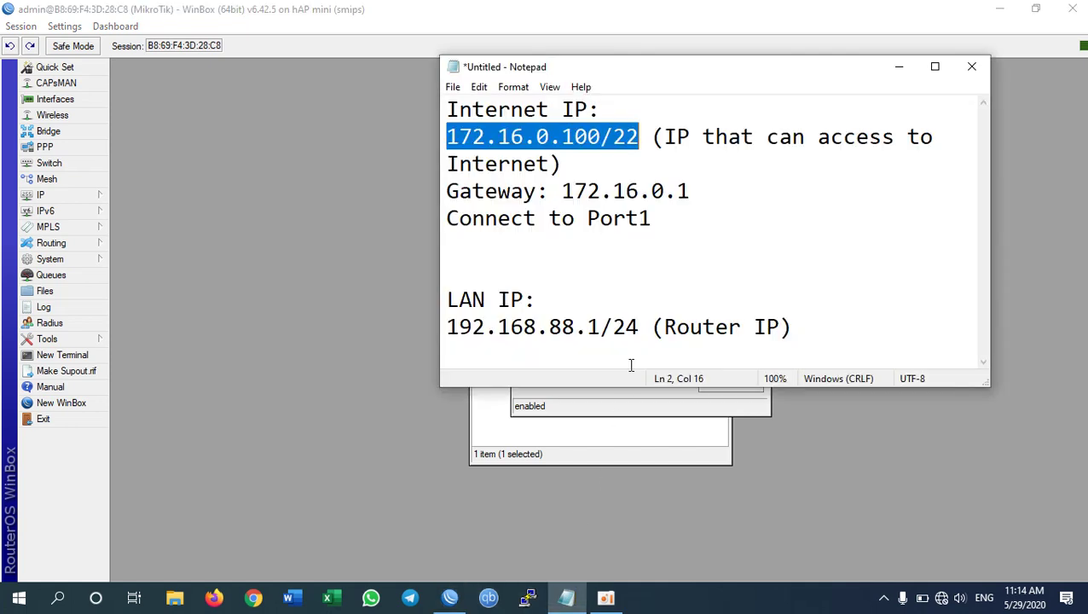
drag(652, 219, 444, 228)
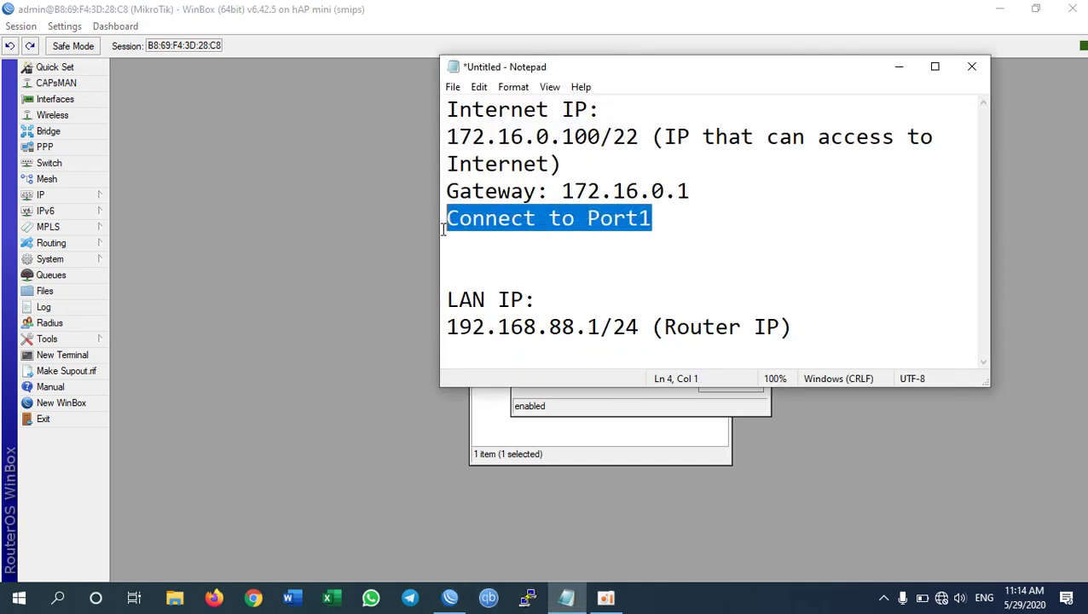
click(582, 411)
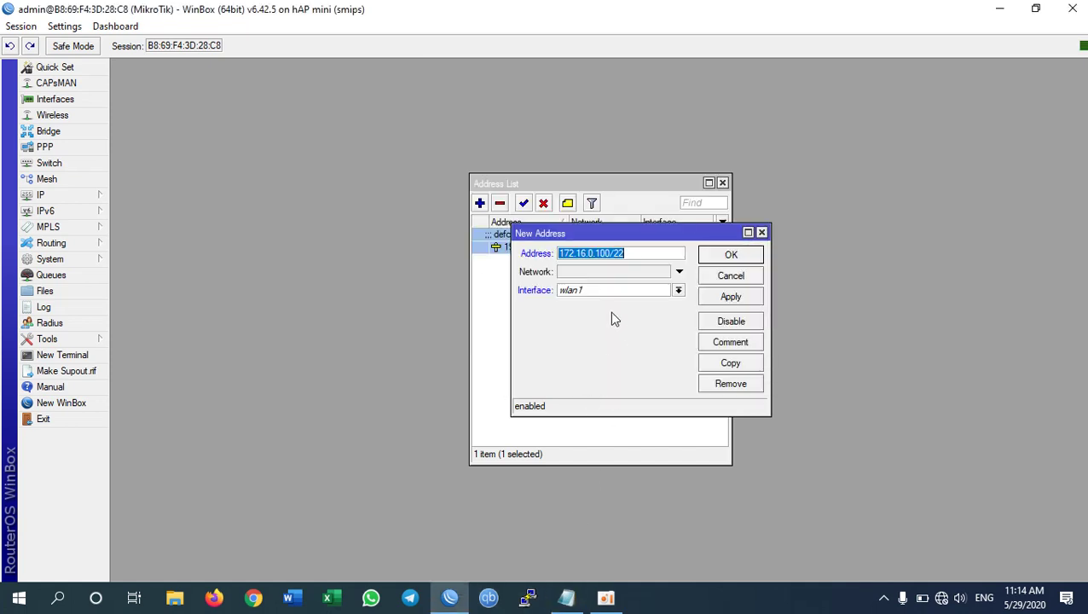
click(679, 291)
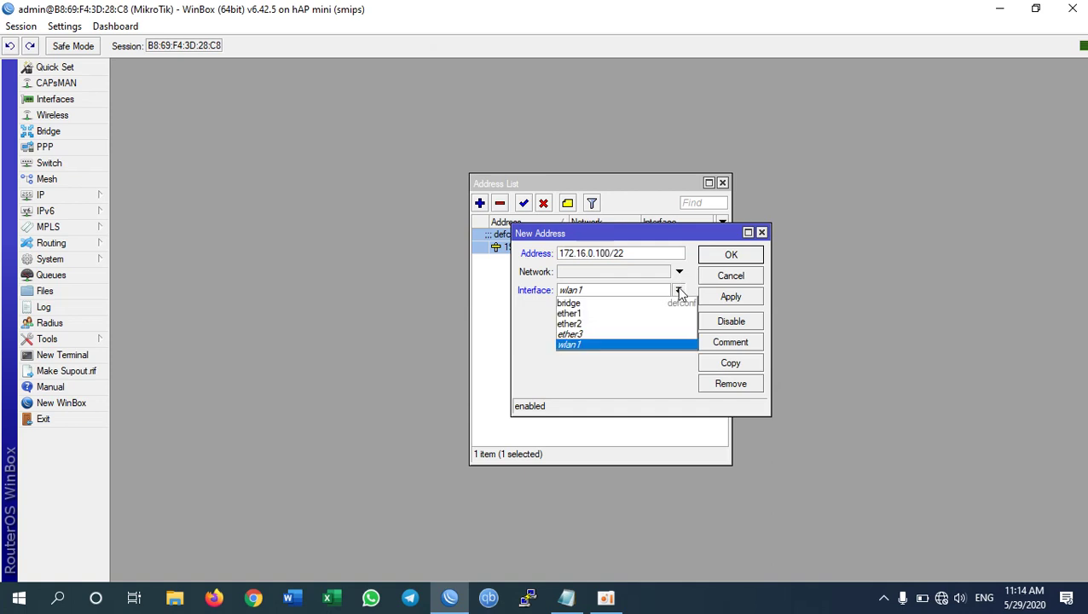
click(573, 316)
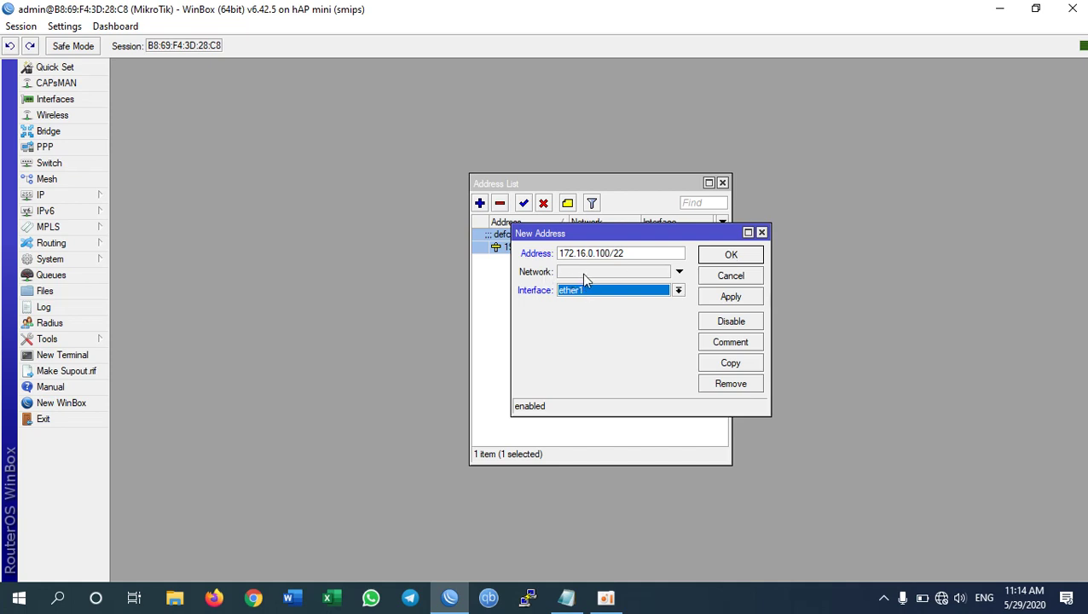
click(732, 255)
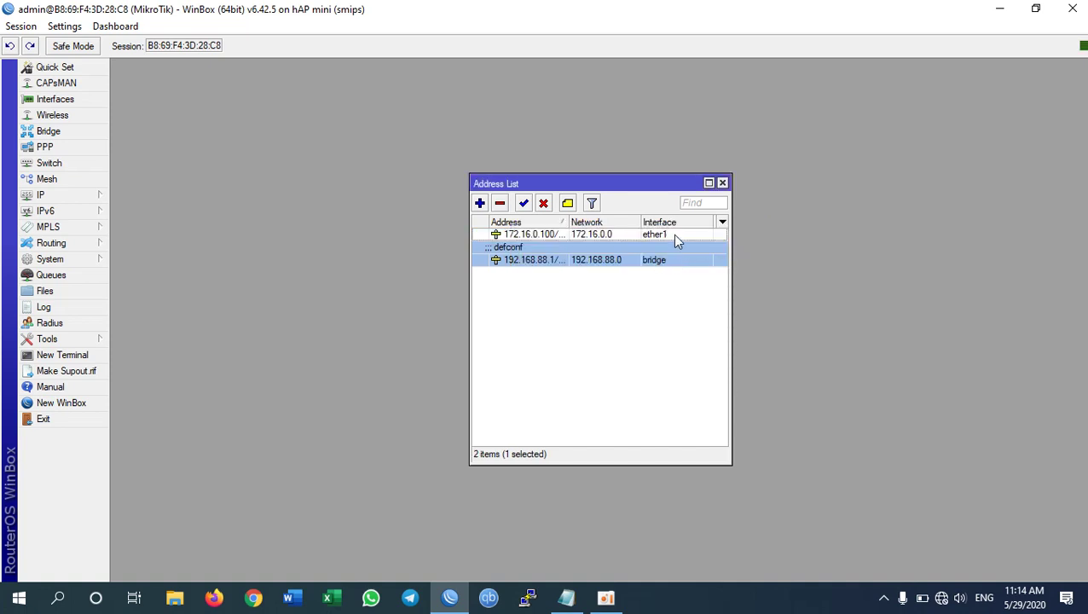
click(539, 238)
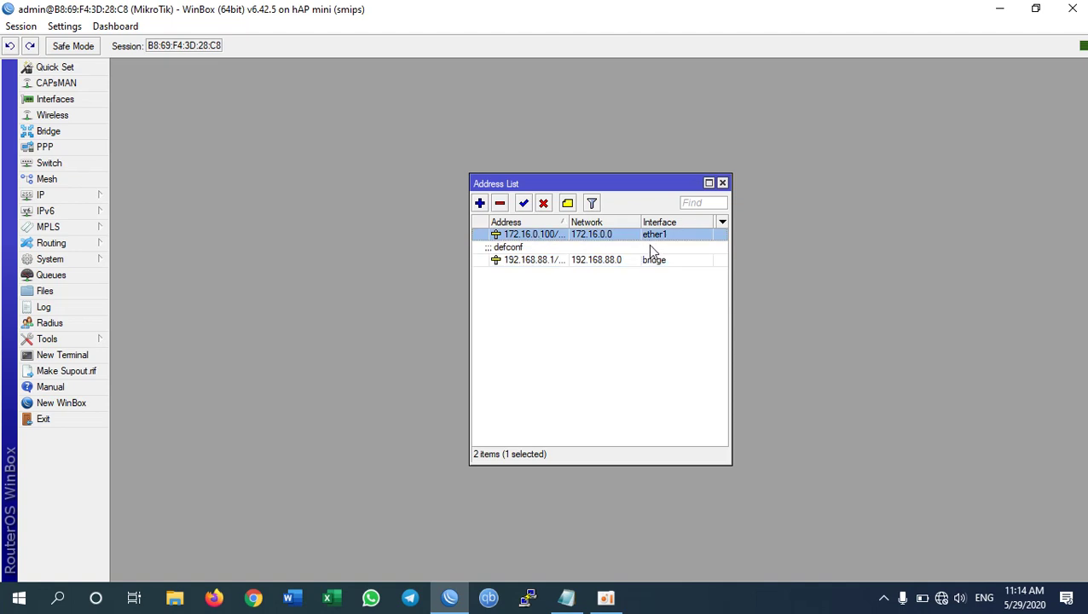
click(781, 602)
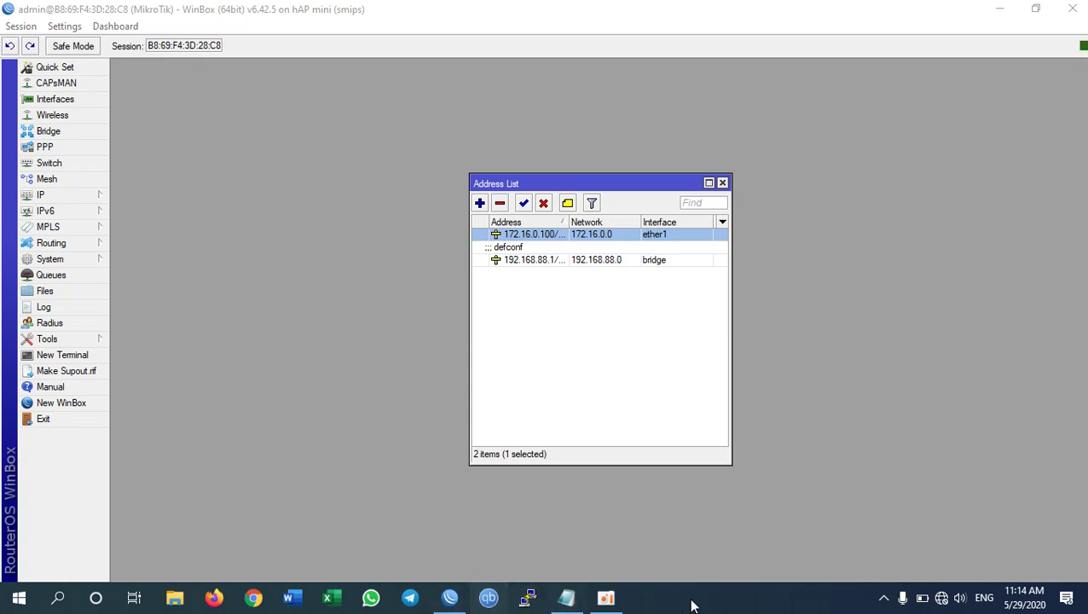
Set the Windows Ethernet adapter's IPv4 properties to obtain the IP and DNS server addresses automatically, and put the network settings away.
right_click(943, 599)
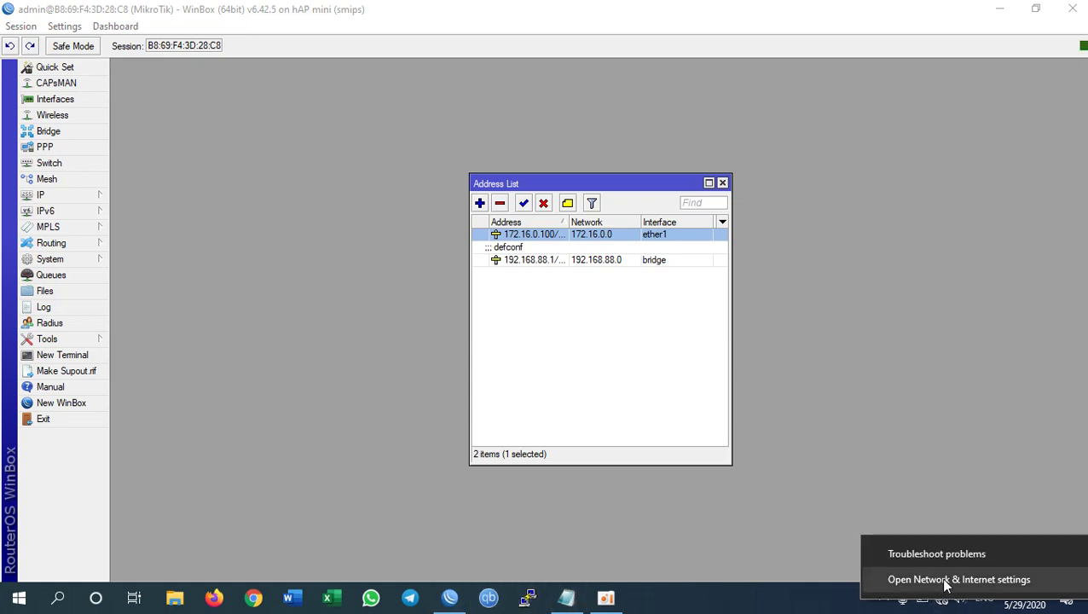
click(887, 581)
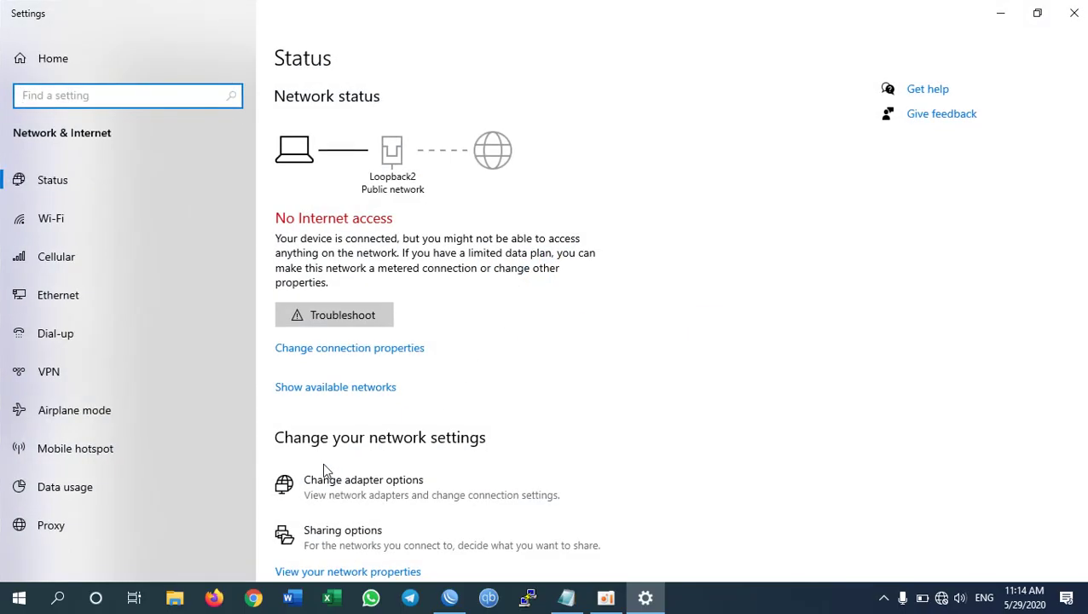
click(281, 481)
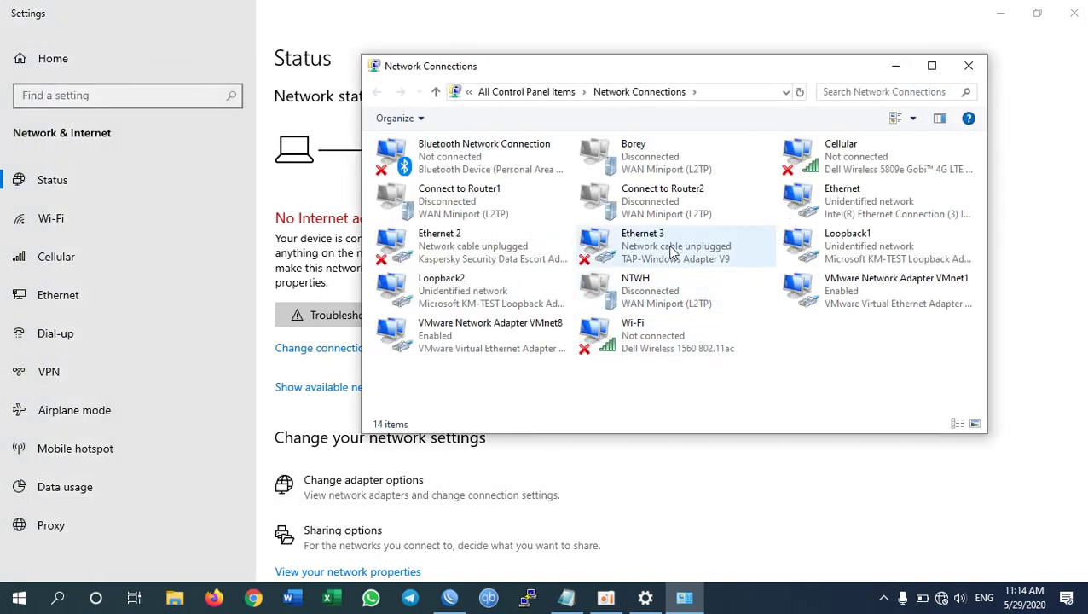
right_click(831, 201)
click(881, 355)
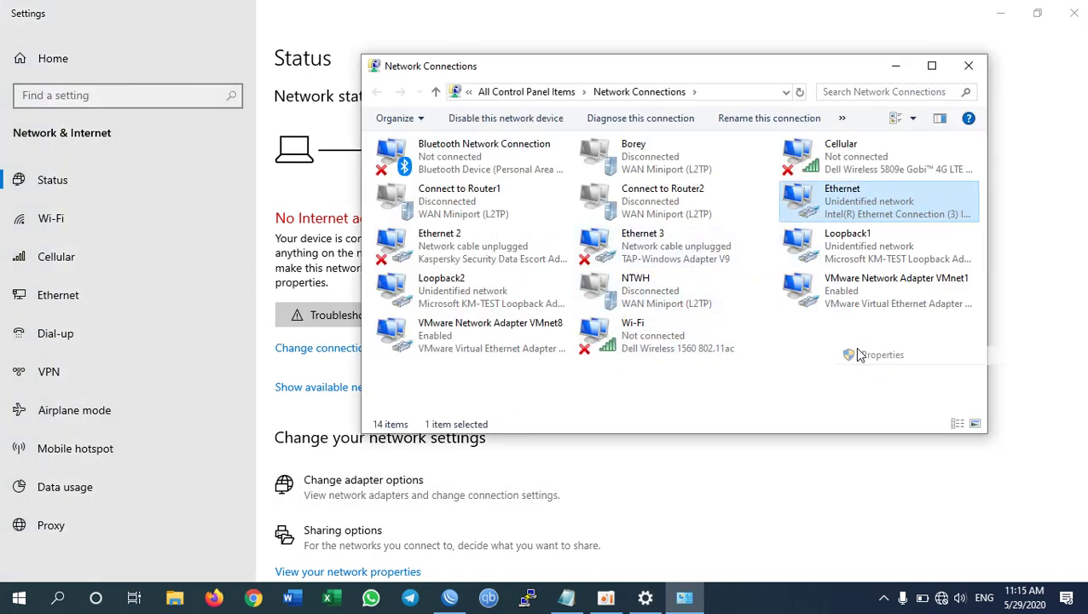
double_click(530, 342)
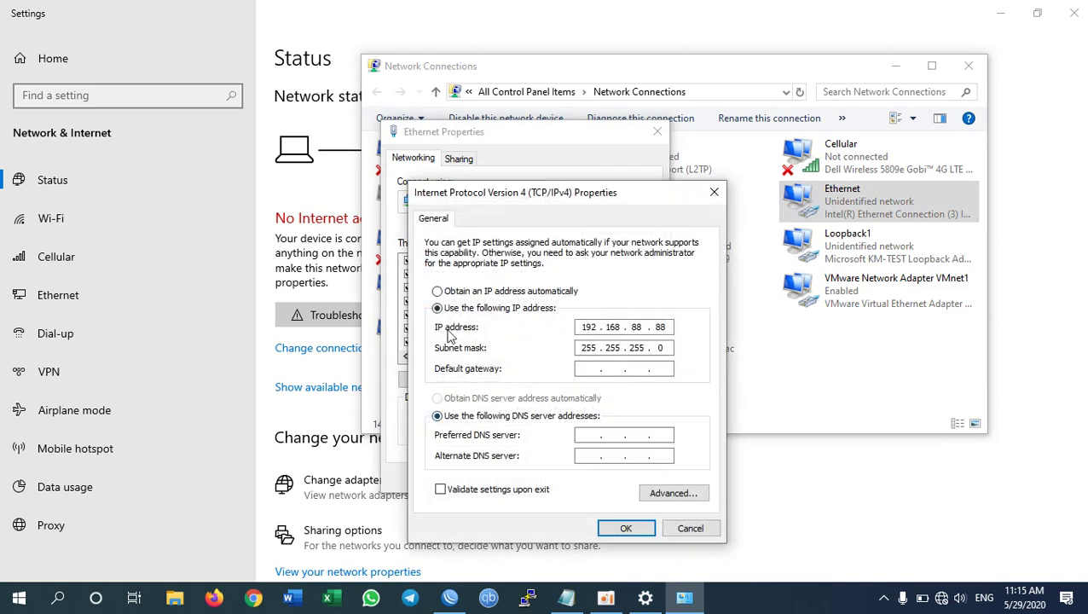
click(445, 291)
click(445, 399)
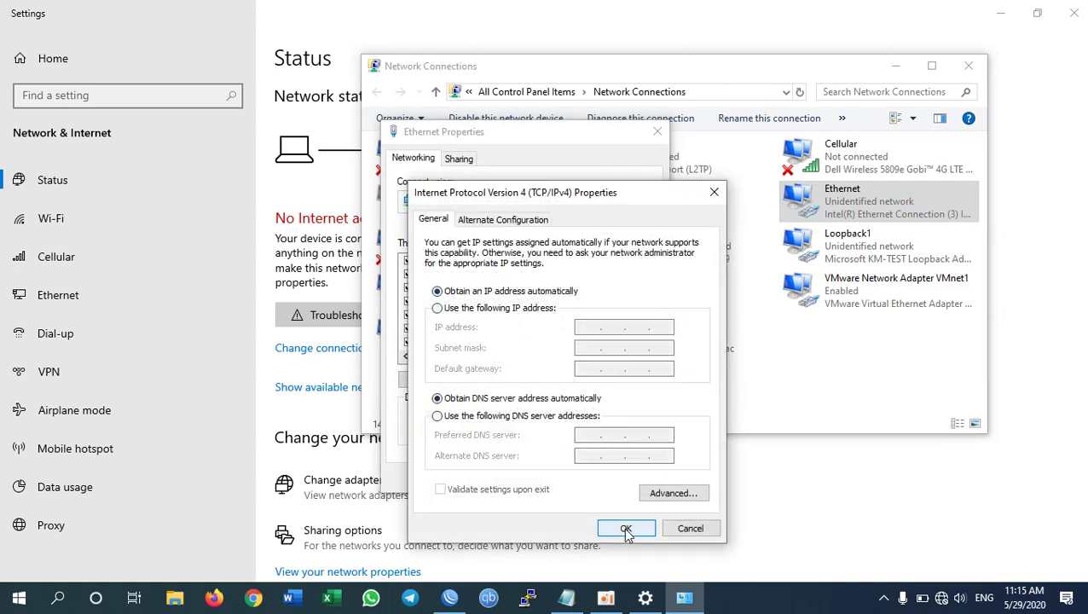
click(627, 529)
click(569, 478)
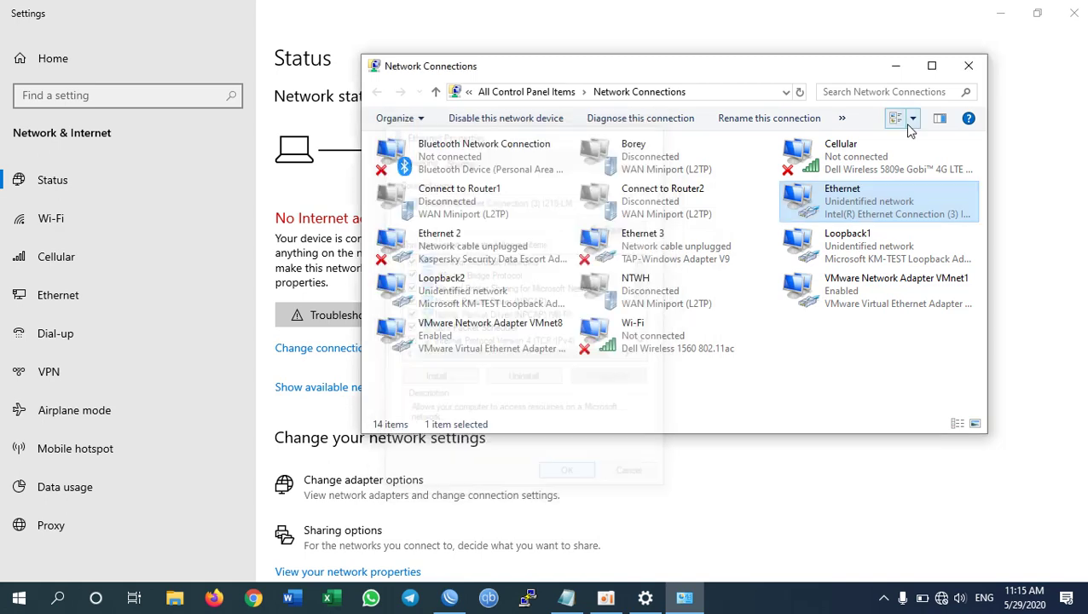
click(970, 68)
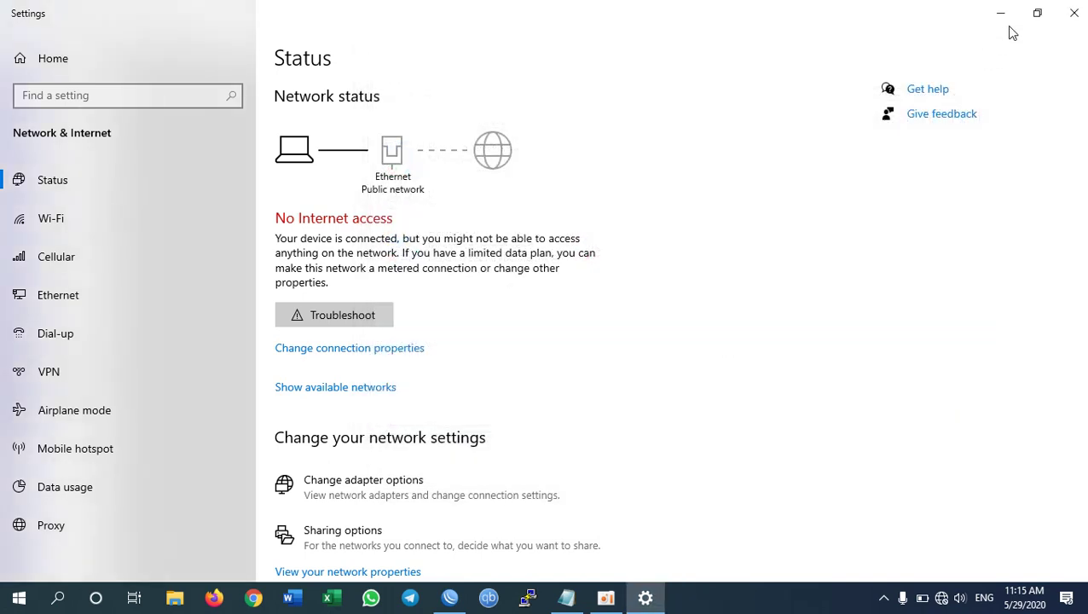
click(998, 16)
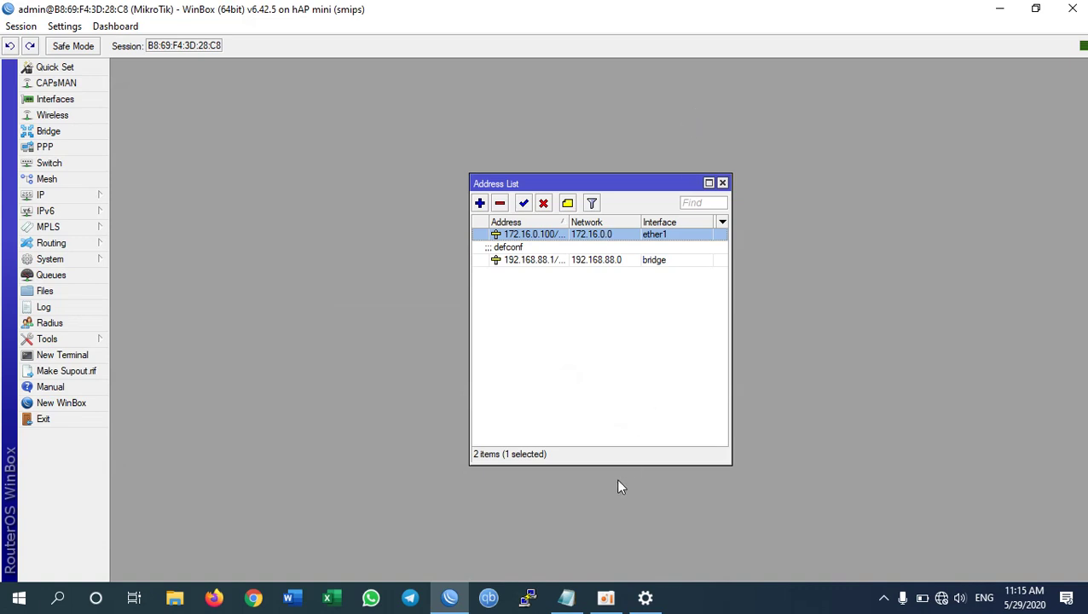
Ping 192.168.88.1 from a command prompt and allow the PC to be discoverable on the new network.
key(super+r)
key(Return)
text(ping 192.16)
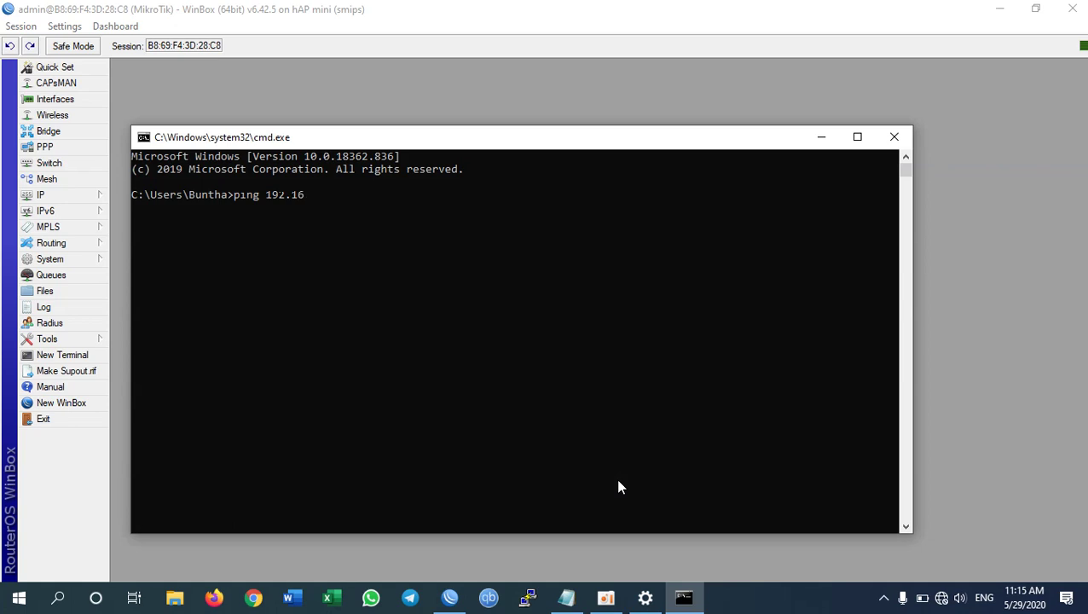
text(8.88.1)
key(Return)
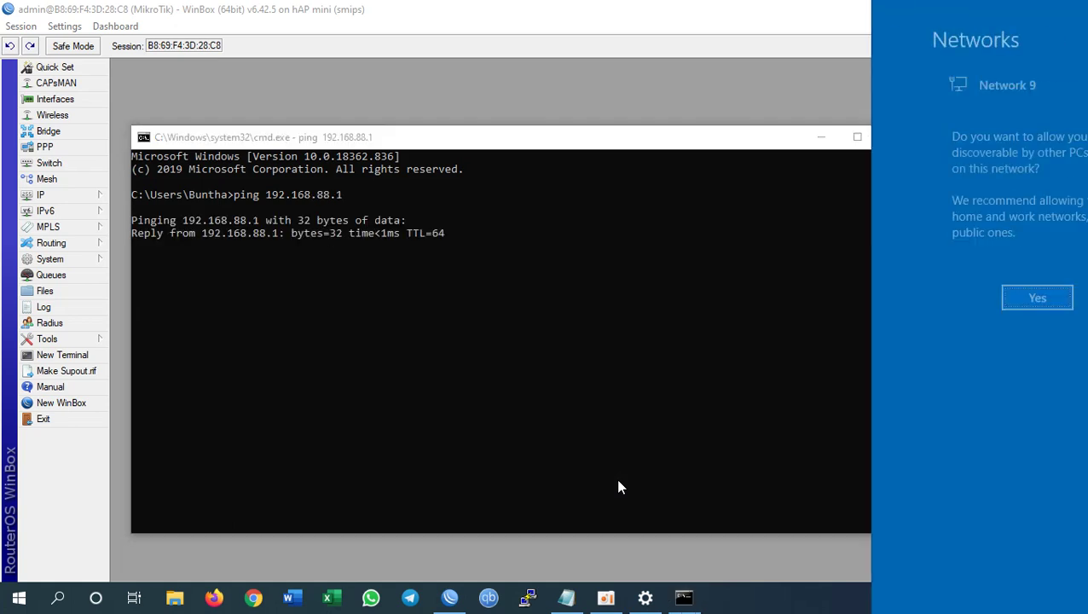
click(952, 299)
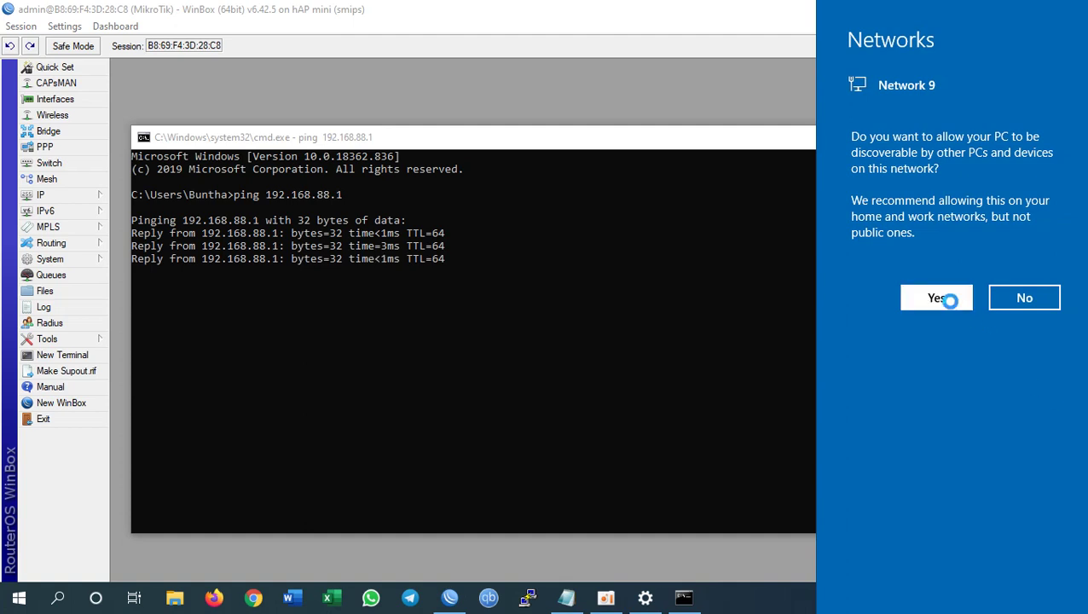
Start a continuous ping to 192.168.88.1 with the -t option.
key(super+r)
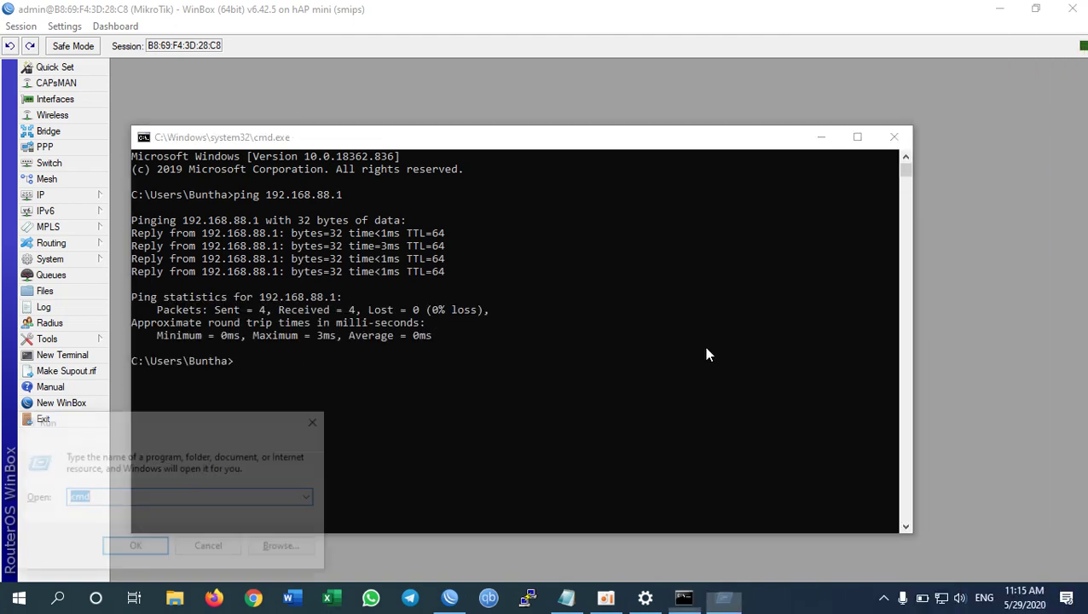
key(Return)
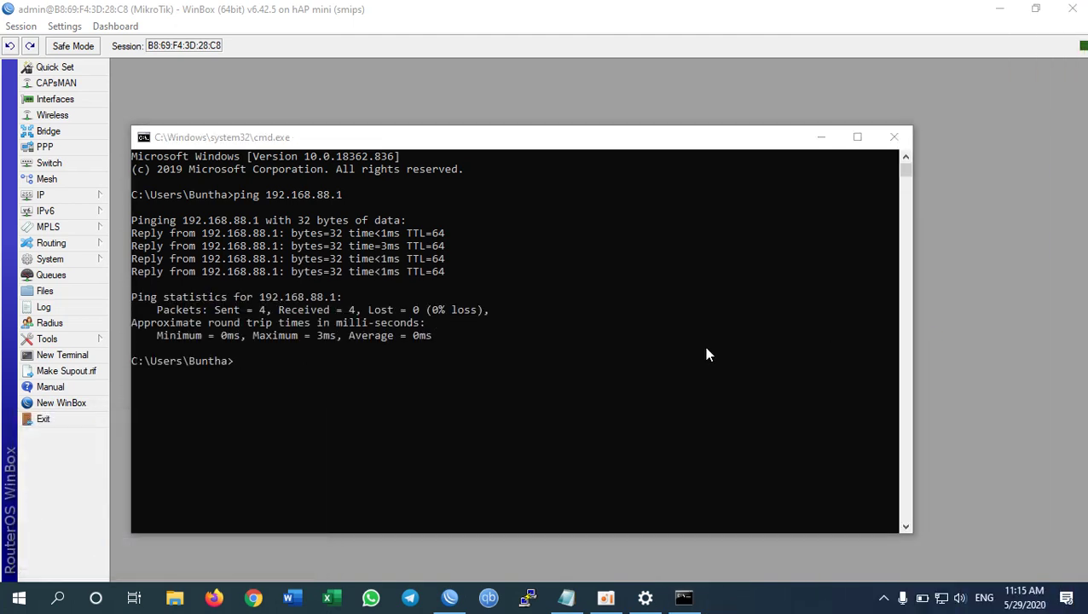
key(Up)
text(-t)
key(Return)
Open a second command prompt and start a continuous ping to 8.8.8.8 with the -t option.
key(super+r)
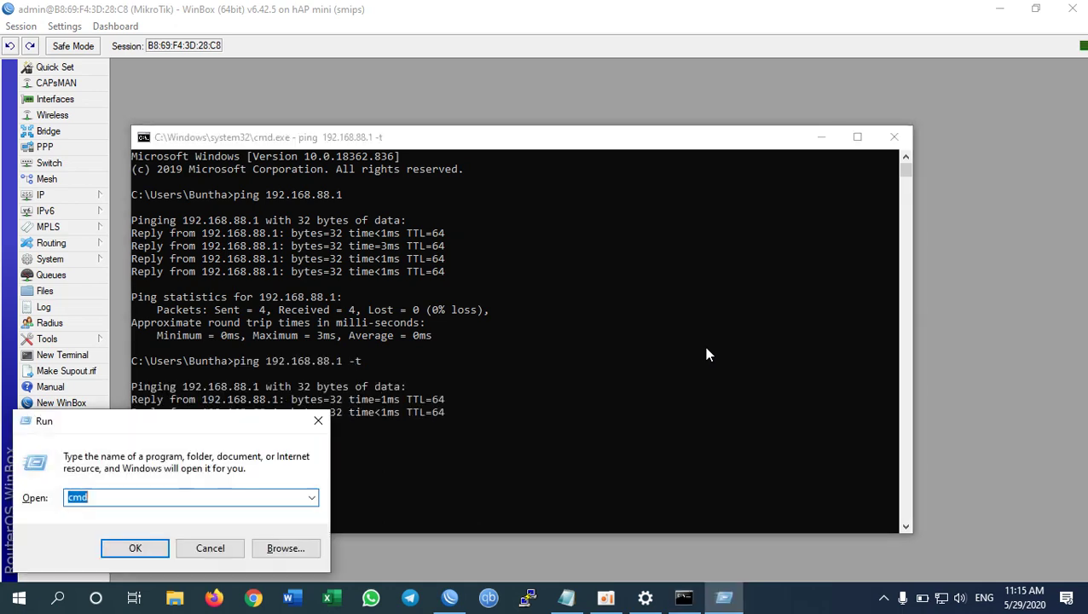
key(Return)
text(ping 8.8.8.8 -t)
key(Return)
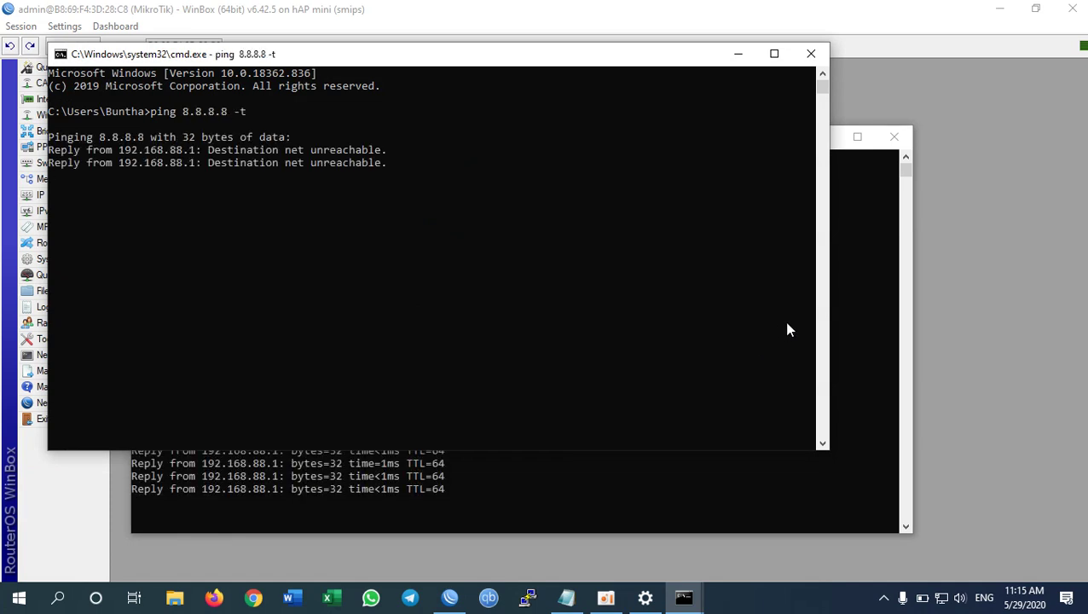
Shrink both ping windows and stack them clear of the other windows, with 192.168.88.1 above 8.8.8.8.
drag(833, 265, 458, 218)
drag(914, 378, 504, 312)
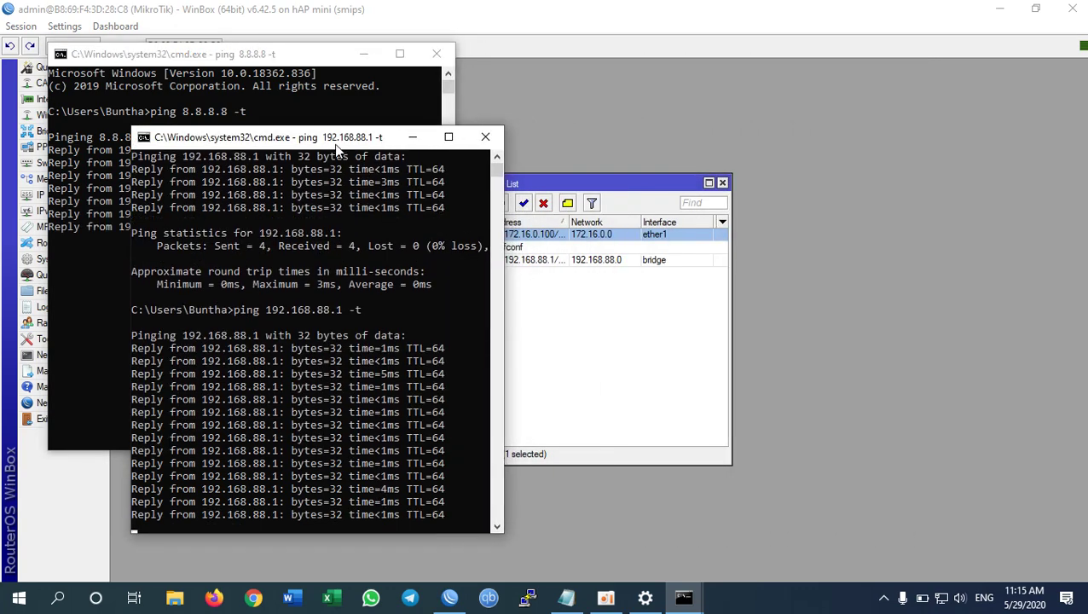
drag(334, 144, 911, 42)
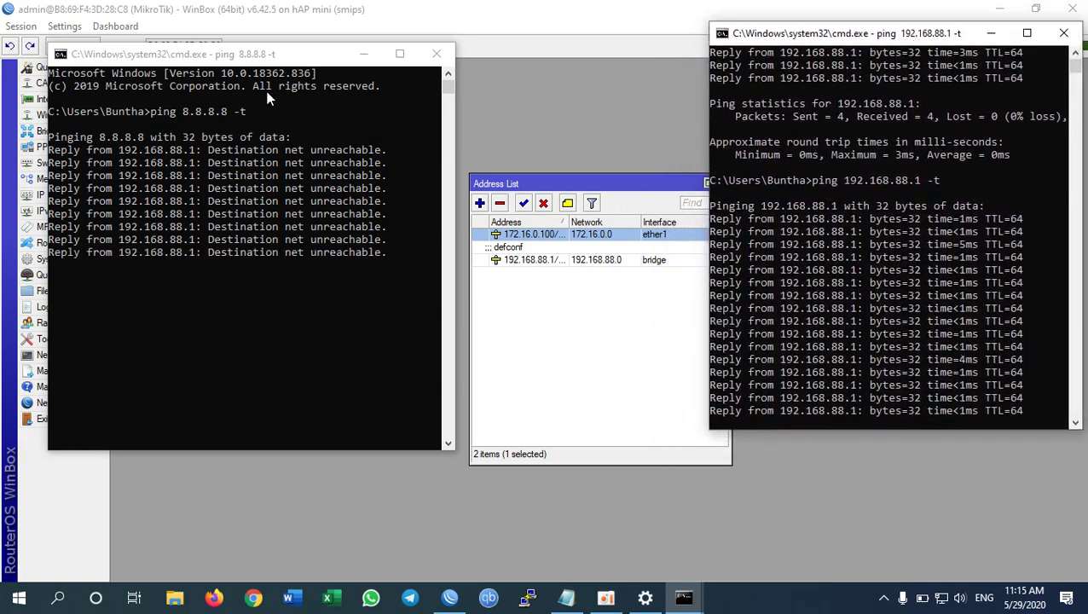
drag(238, 49, 853, 351)
click(863, 427)
drag(864, 430, 890, 260)
drag(885, 34, 887, 20)
drag(849, 362, 887, 314)
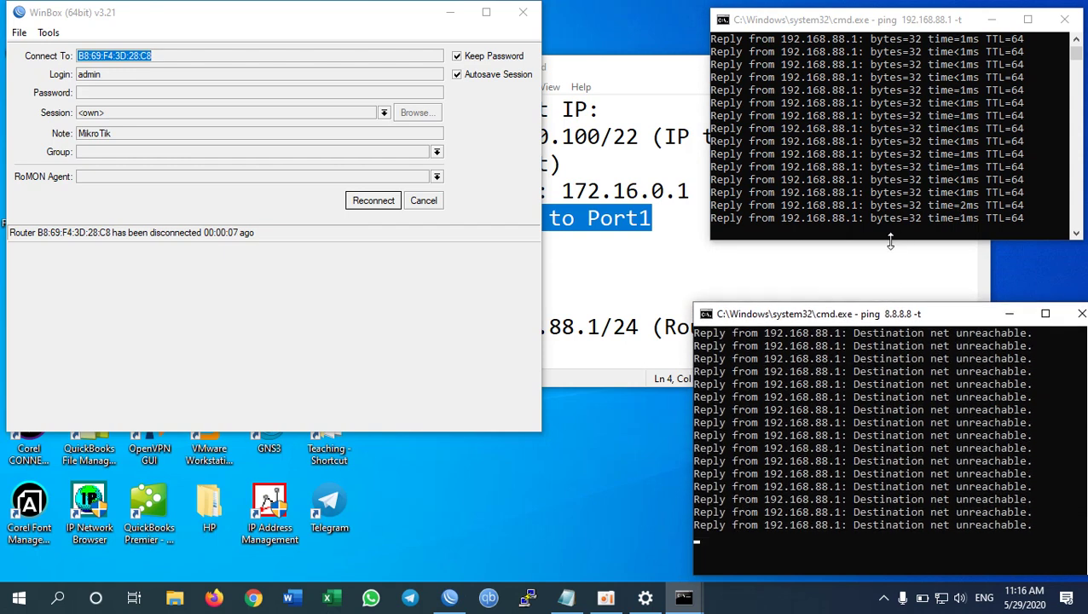
drag(890, 241, 889, 271)
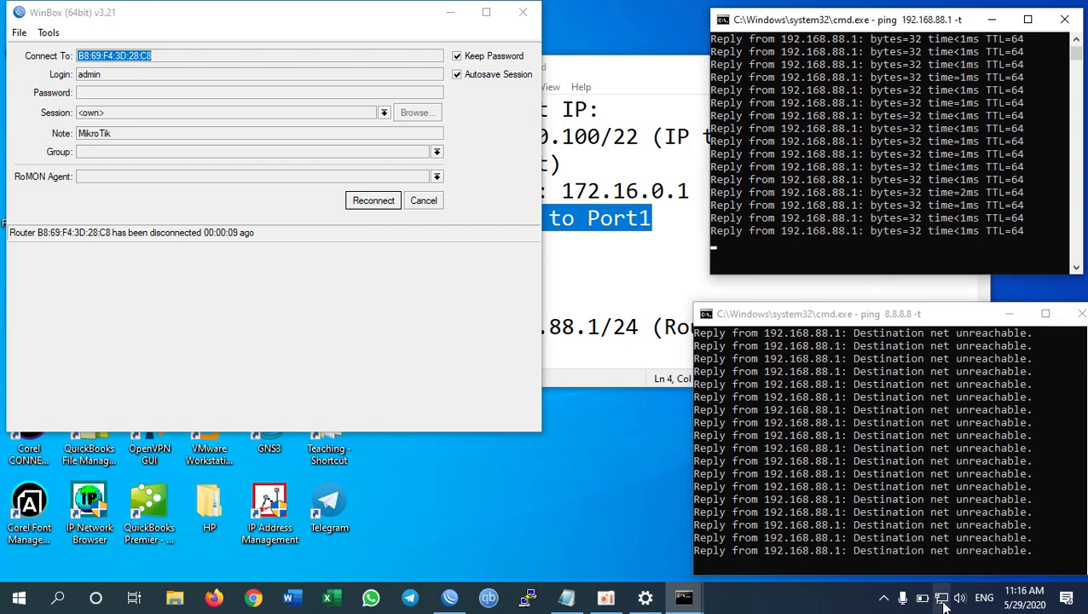
Reconnect WinBox to the router and close the IP address list.
mouse_move(940, 603)
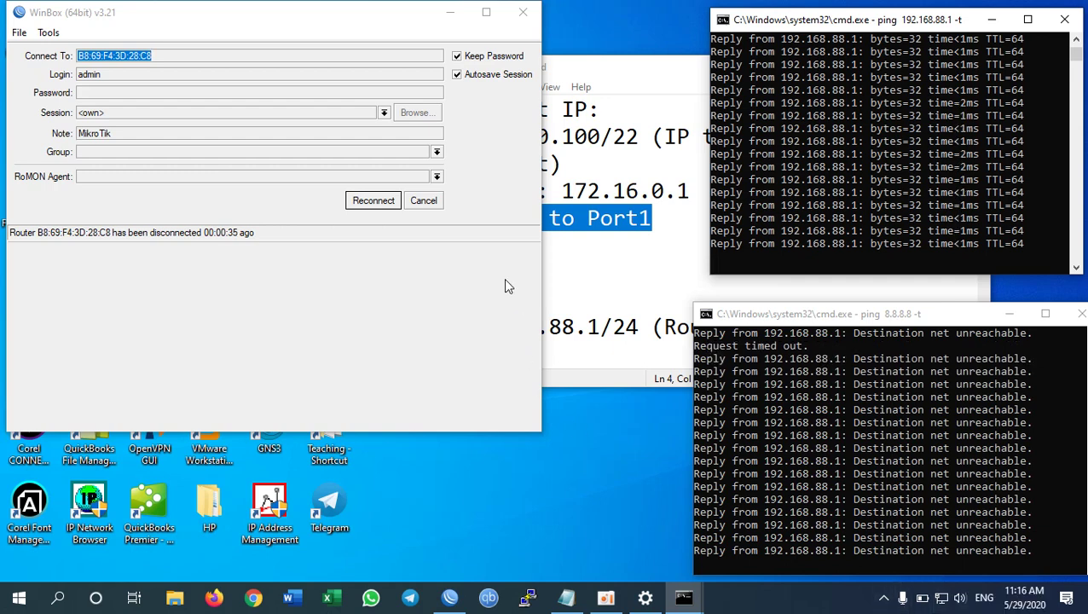
click(391, 202)
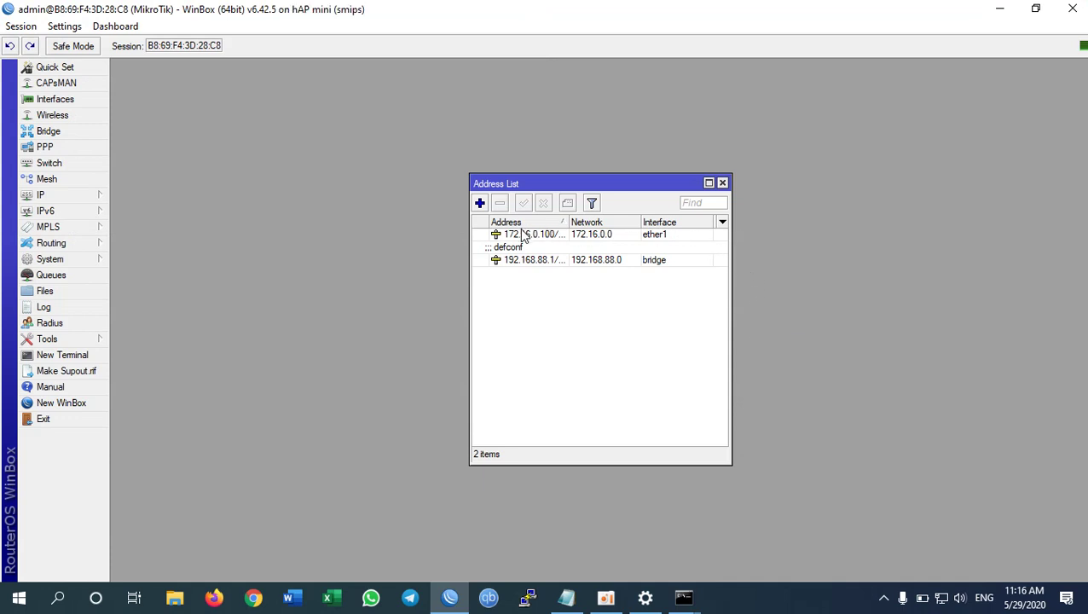
click(522, 235)
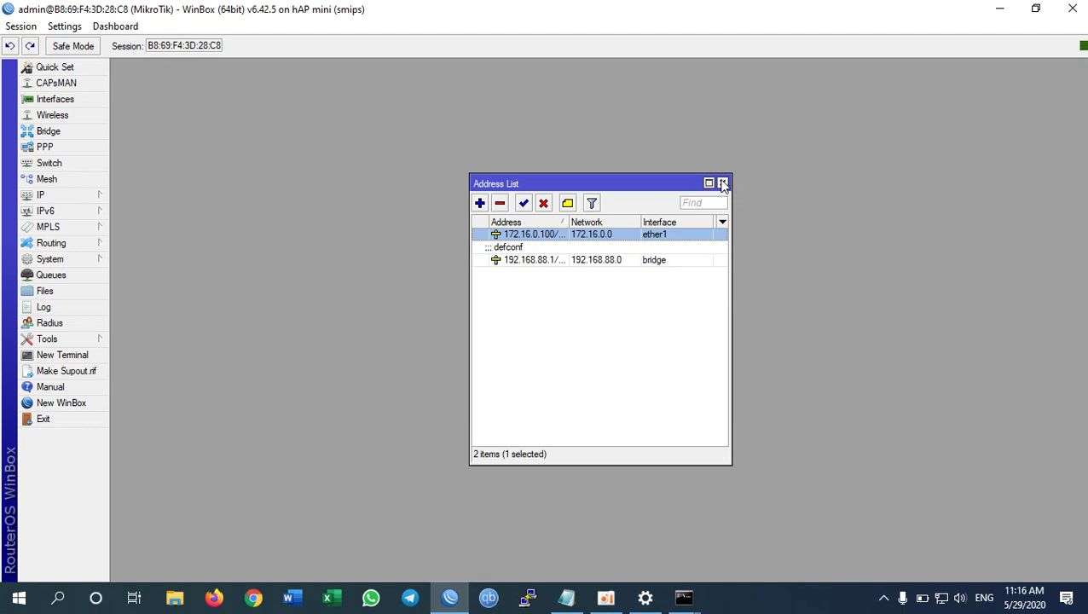
click(723, 183)
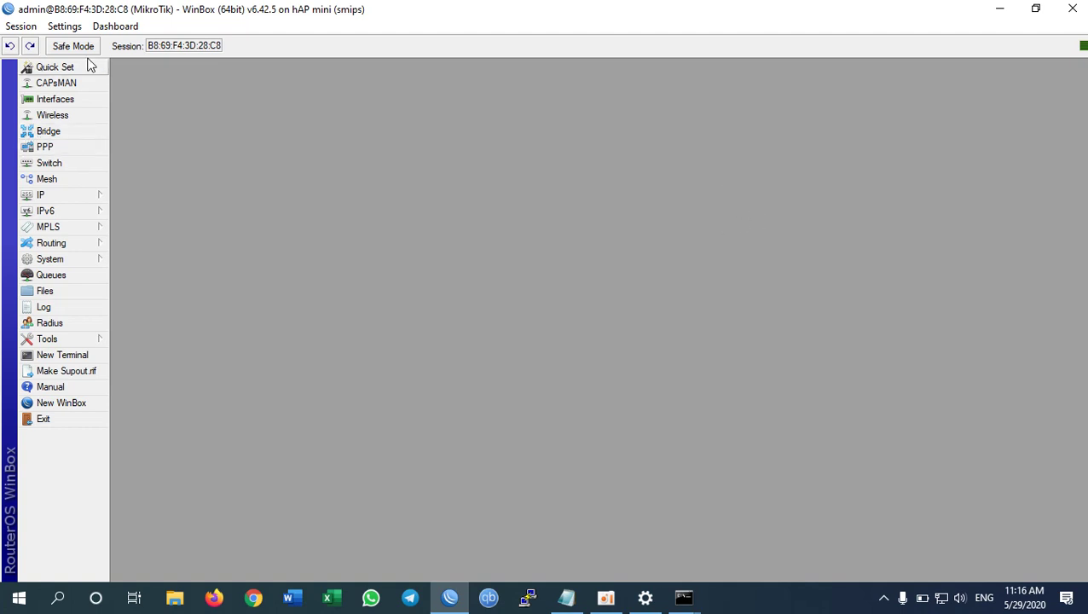
Examine the router's bridge and the interfaces assigned to it as ports, and return to the bridge list.
click(53, 132)
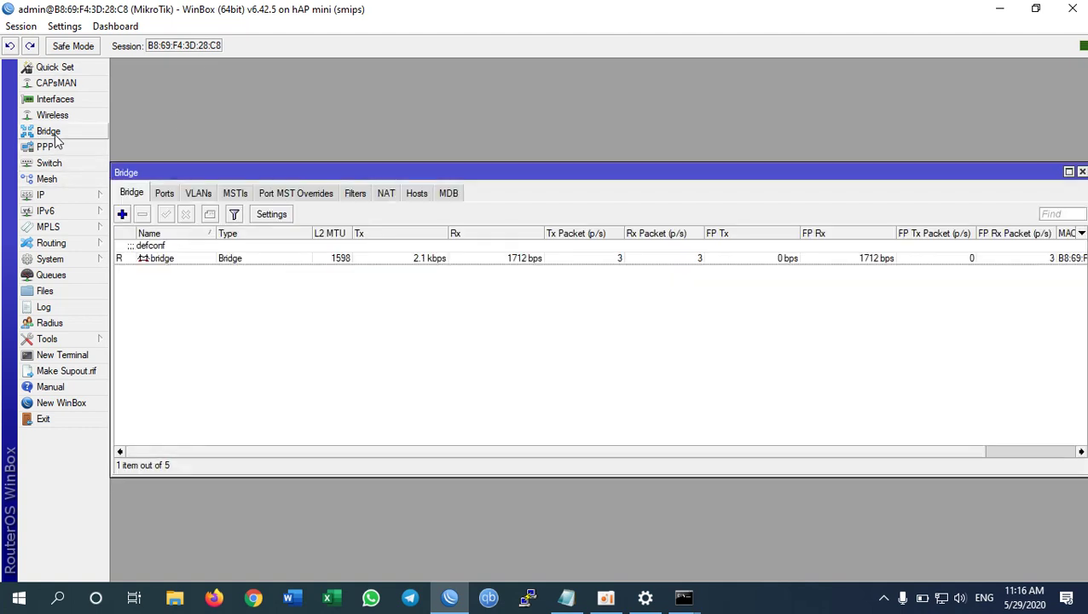
click(167, 261)
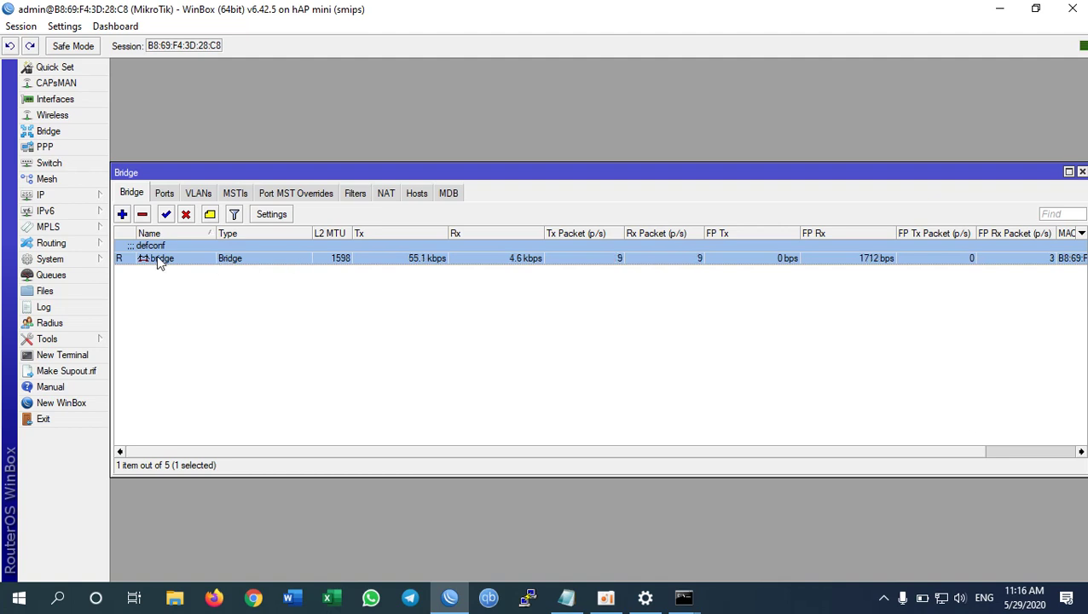
click(166, 194)
click(197, 261)
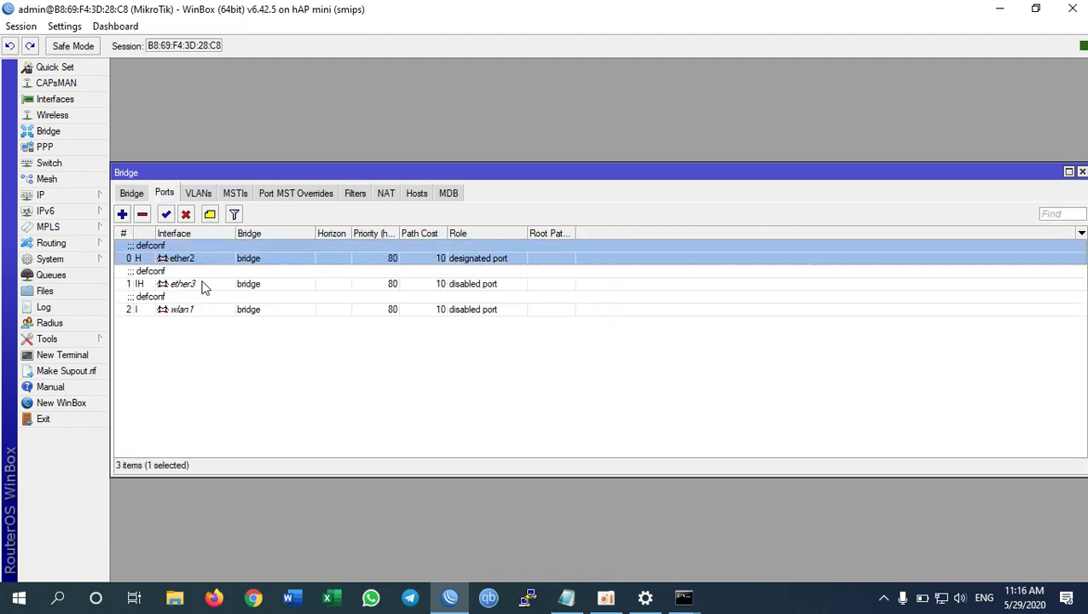
click(196, 284)
click(191, 316)
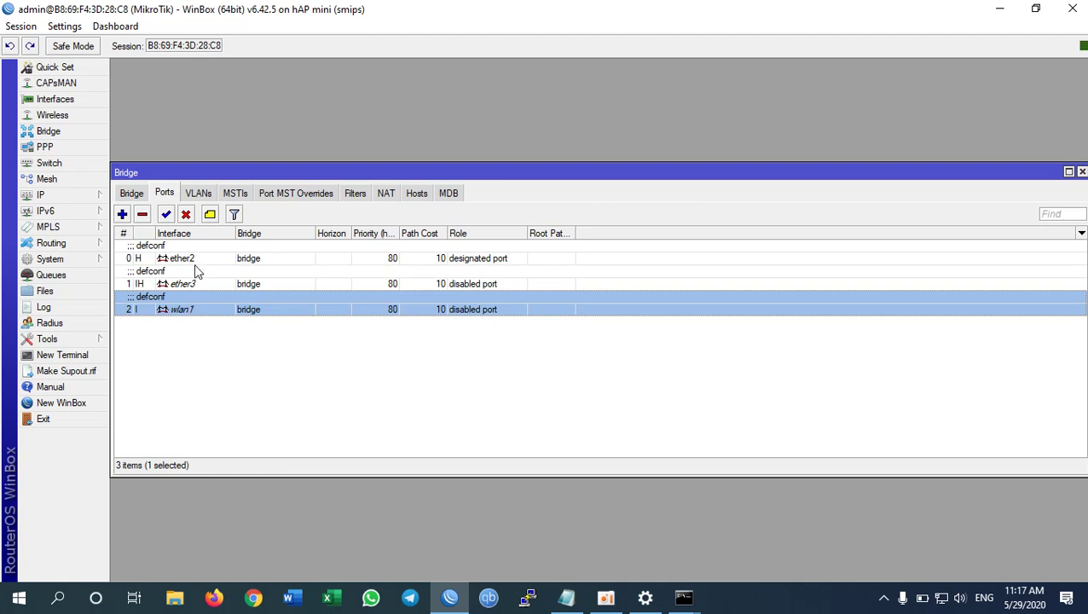
click(192, 263)
click(187, 284)
click(187, 314)
click(178, 265)
click(189, 314)
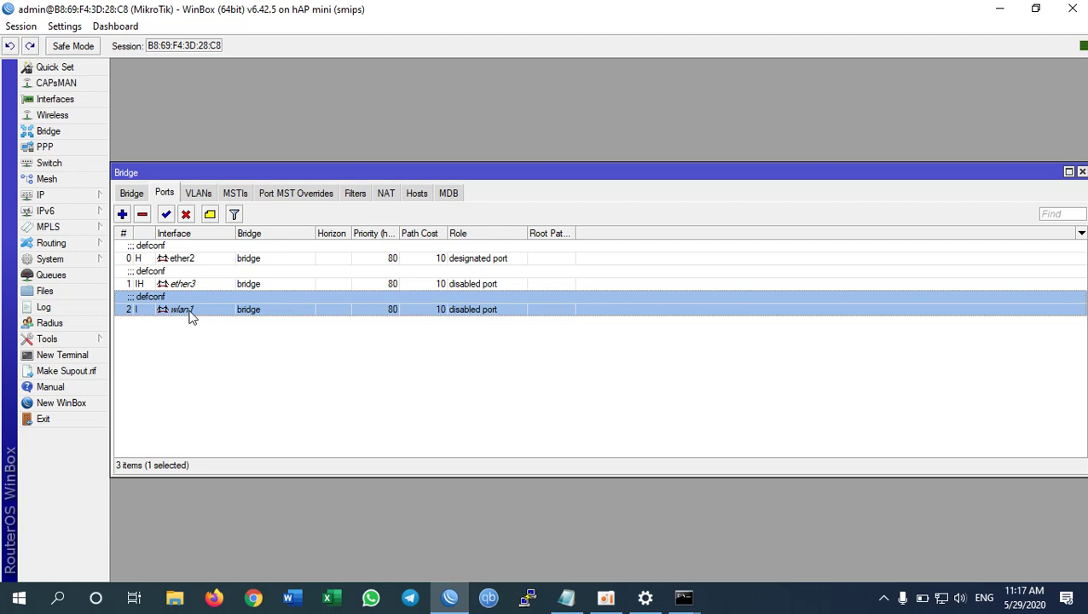
click(181, 266)
click(182, 286)
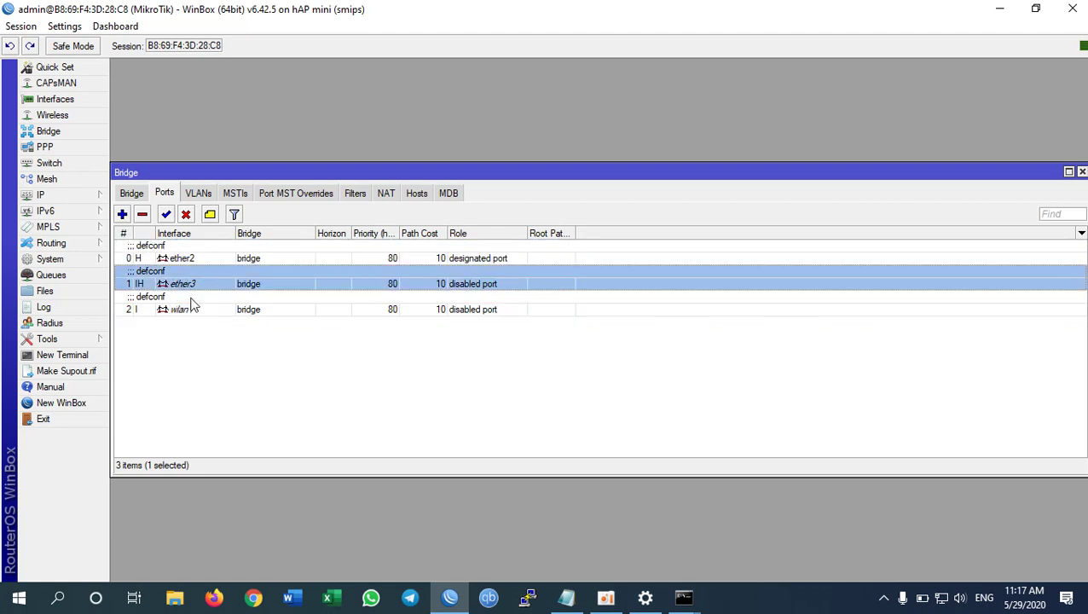
click(182, 261)
click(201, 290)
click(205, 316)
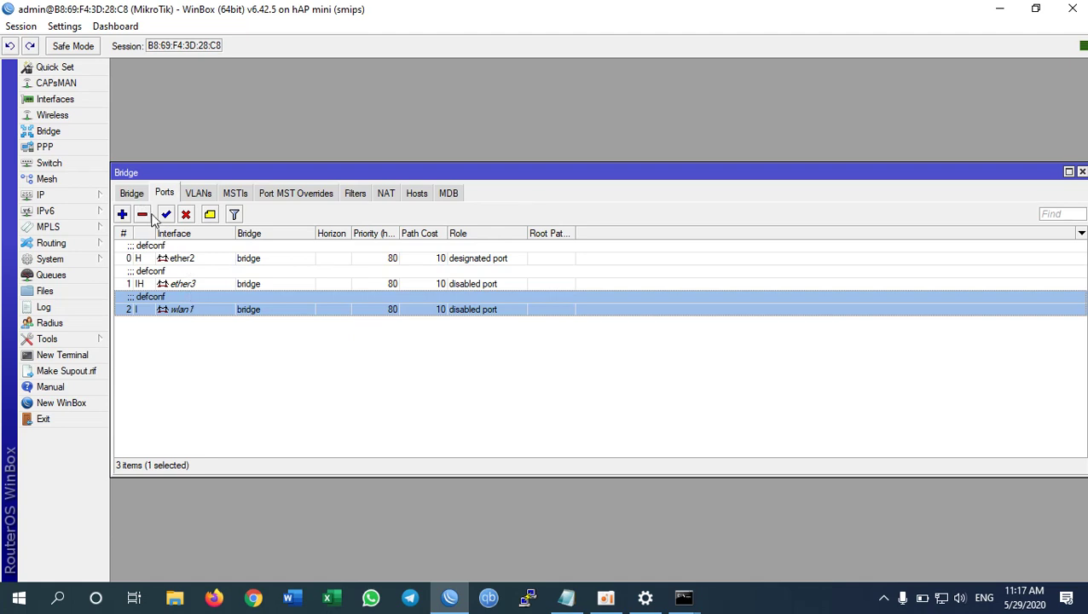
click(139, 190)
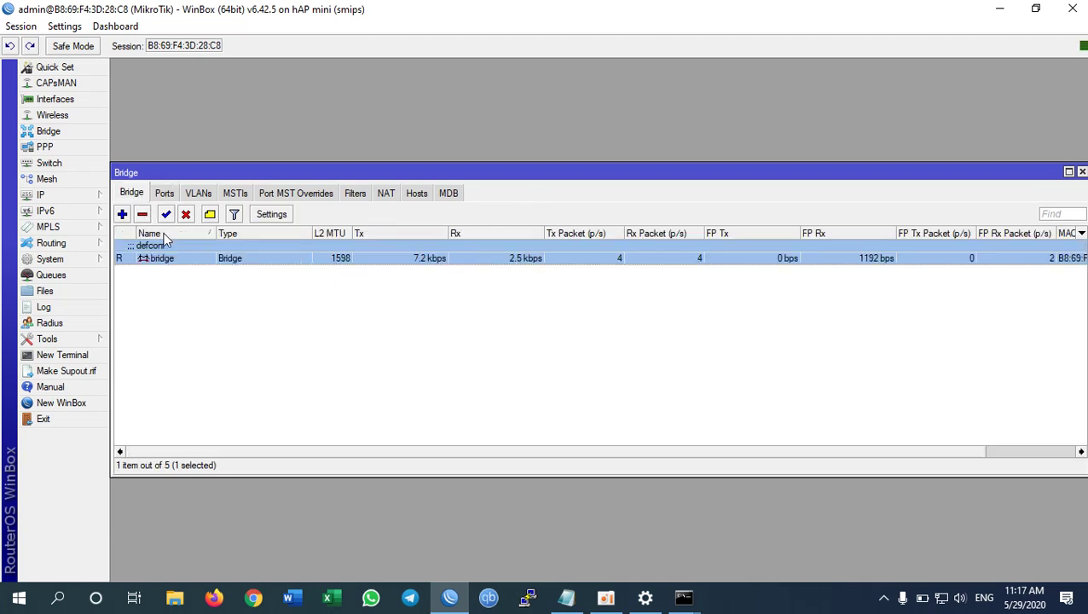
Check the LAN IP address in the Notepad notes and return to the bridge list in WinBox.
click(568, 597)
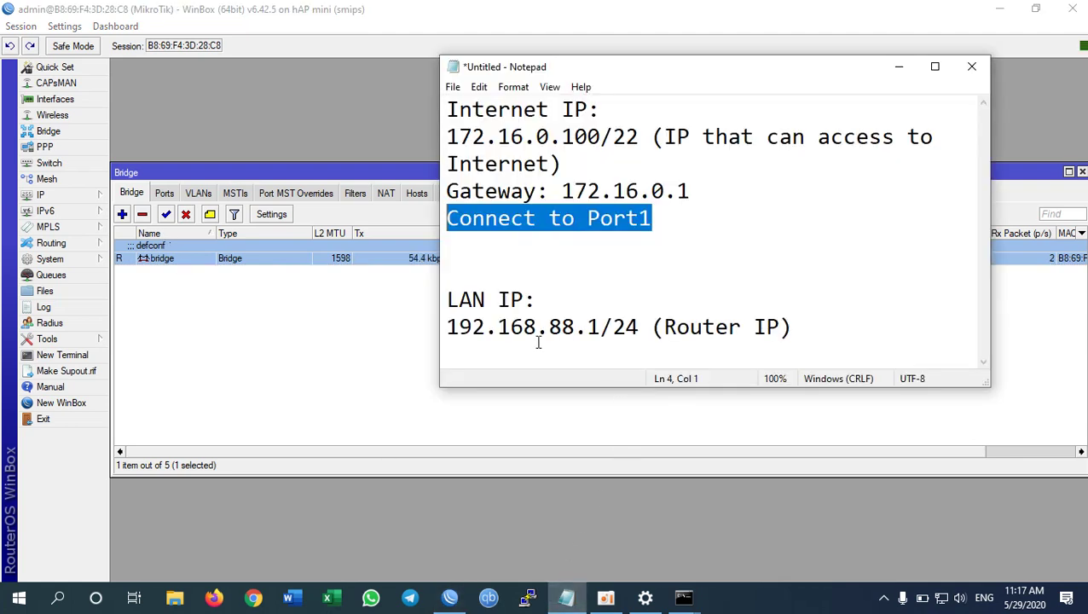
click(470, 327)
click(549, 327)
click(576, 328)
key(Right)
key(Right)
key(Right)
key(Right)
key(Right)
key(Right)
key(Right)
key(Right)
key(Right)
key(Right)
key(Right)
key(Right)
key(Right)
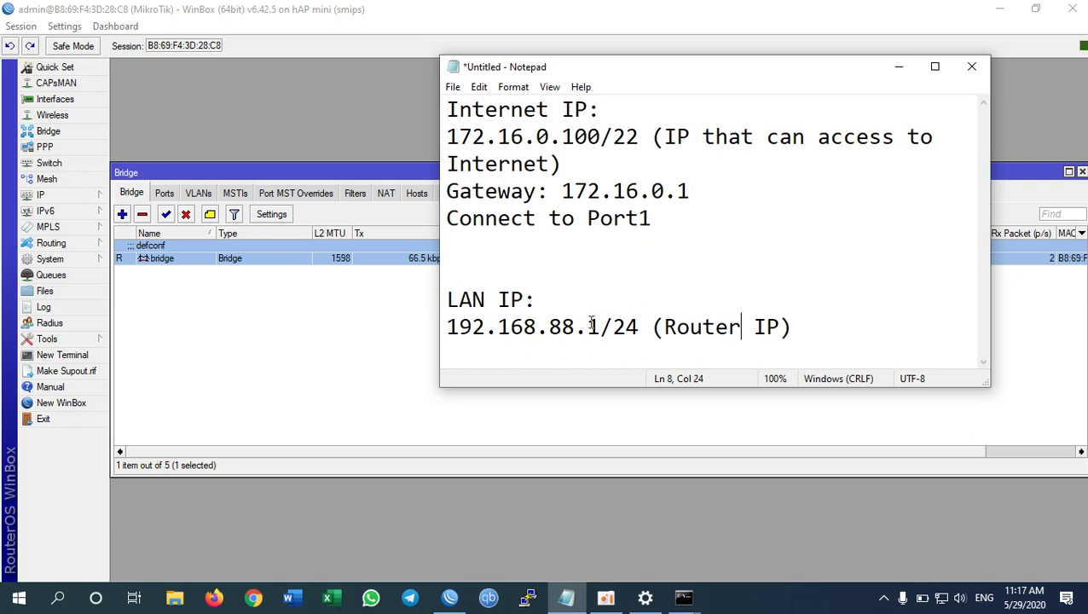
click(596, 328)
click(189, 278)
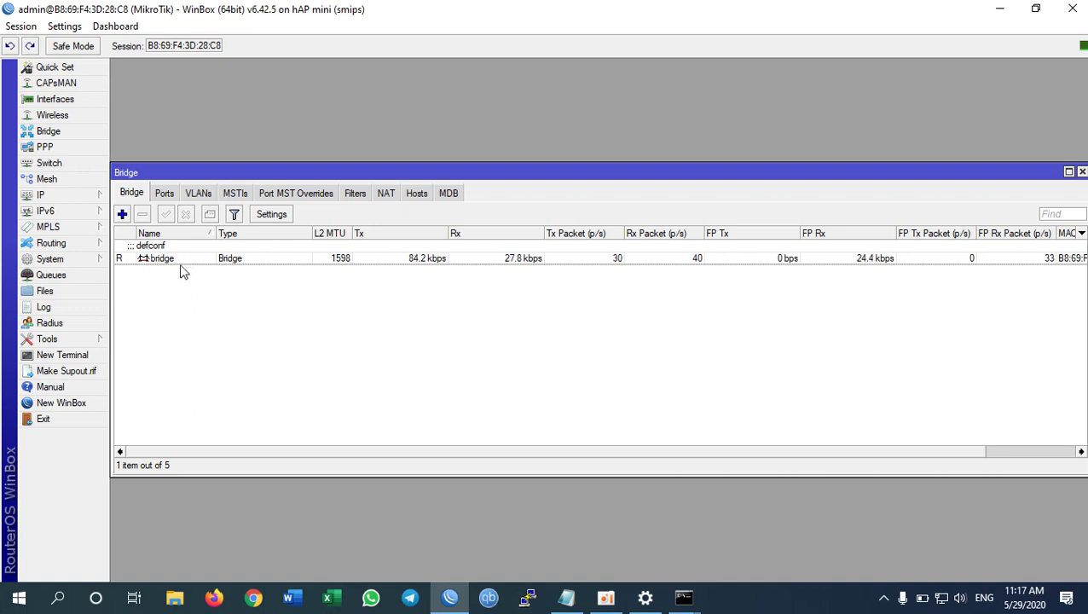
Open the router's IP address list and widen the Address column to check the WAN and LAN addresses with their prefixes.
mouse_move(47, 194)
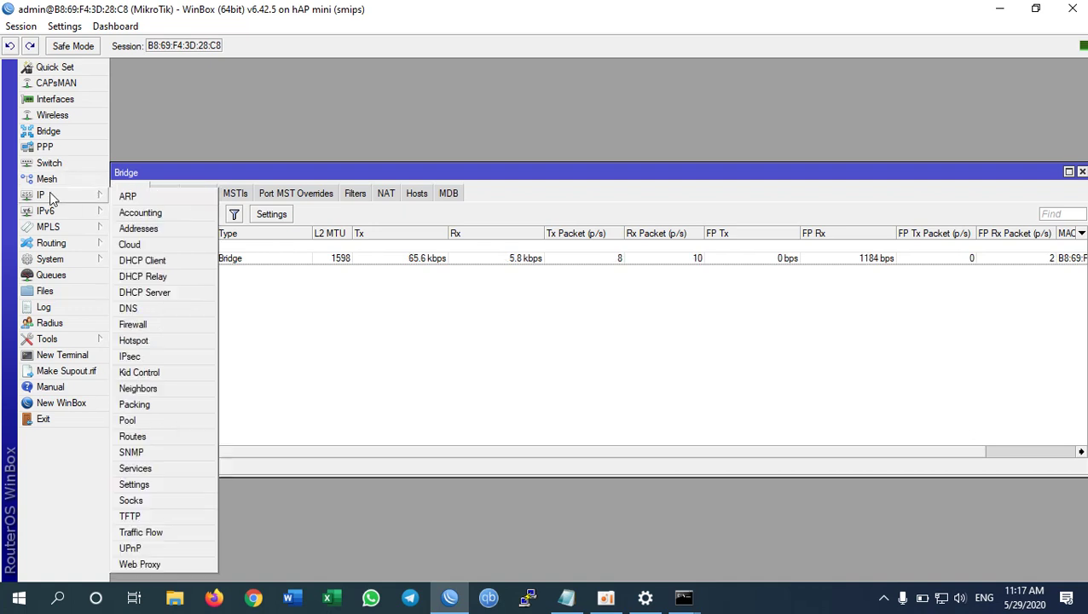
click(150, 237)
click(525, 261)
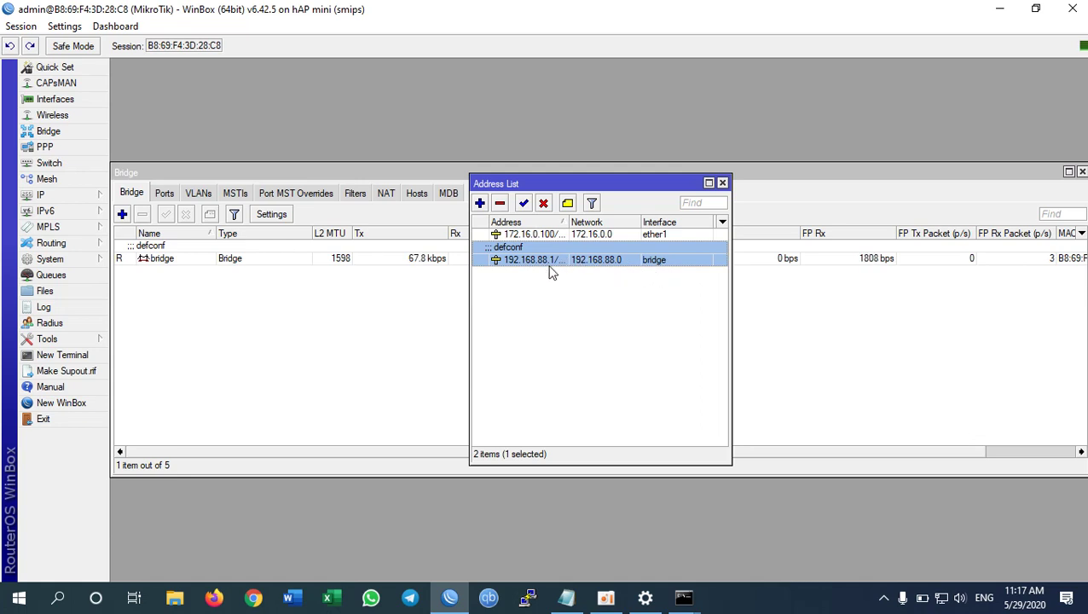
drag(569, 225, 583, 225)
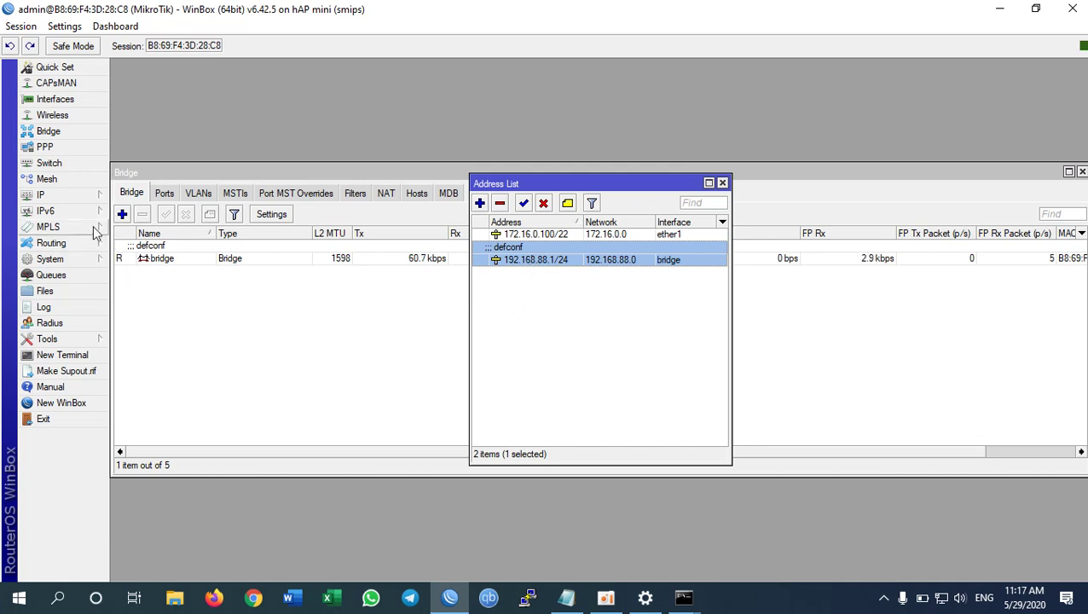
Examine the address range of the default-dhcp IP pool, and close the pool and address list windows.
click(60, 195)
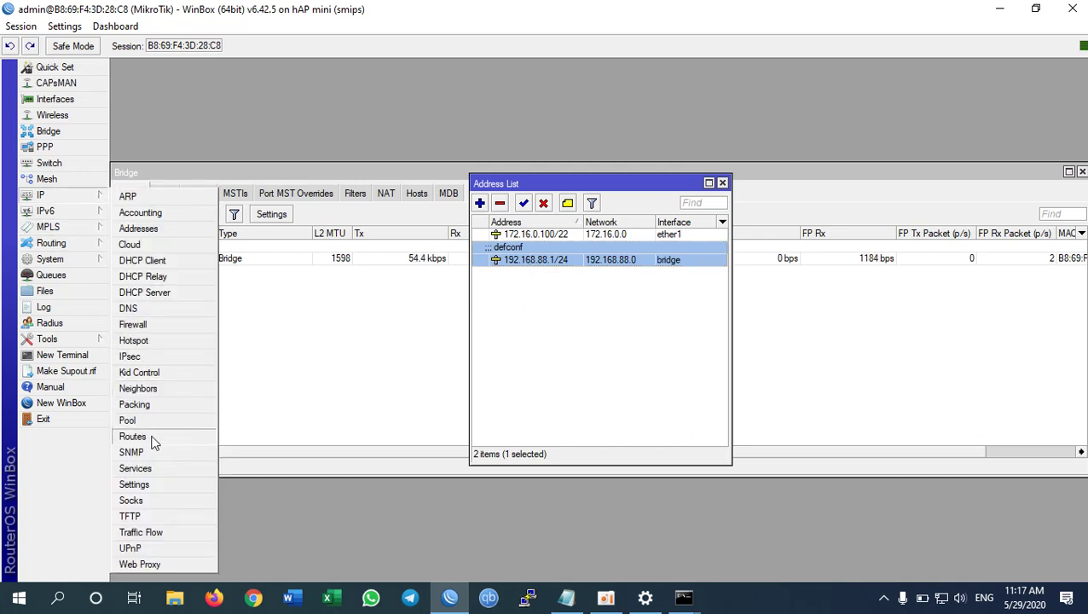
click(128, 421)
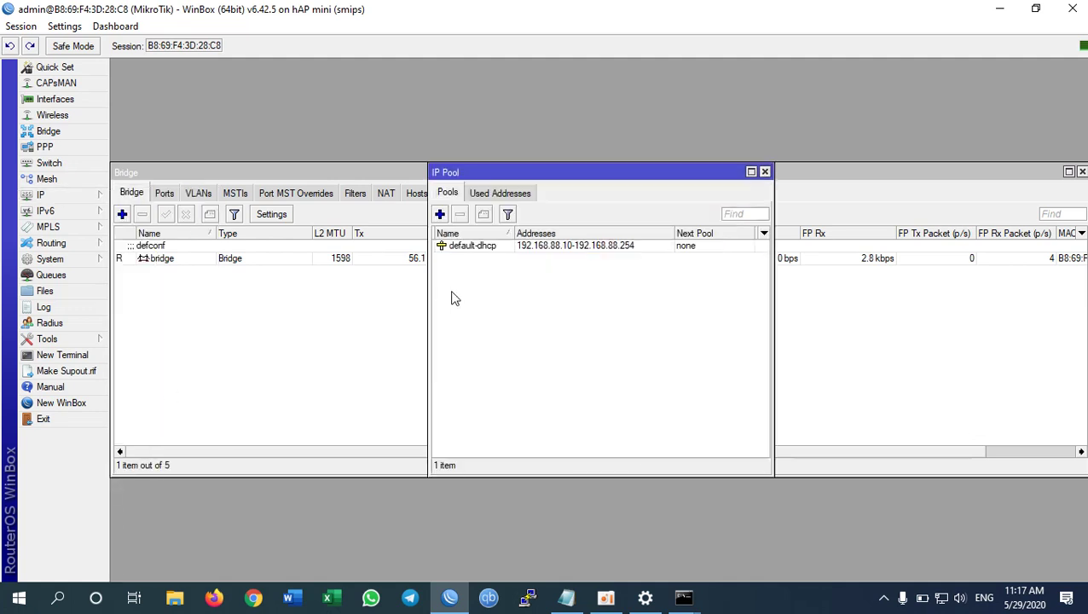
click(496, 246)
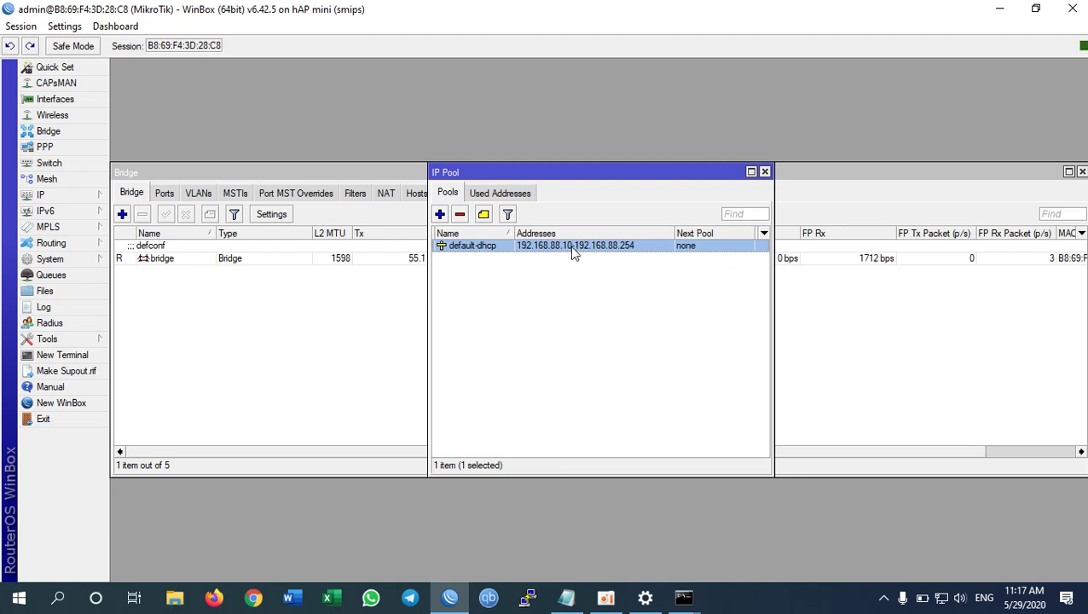
click(764, 171)
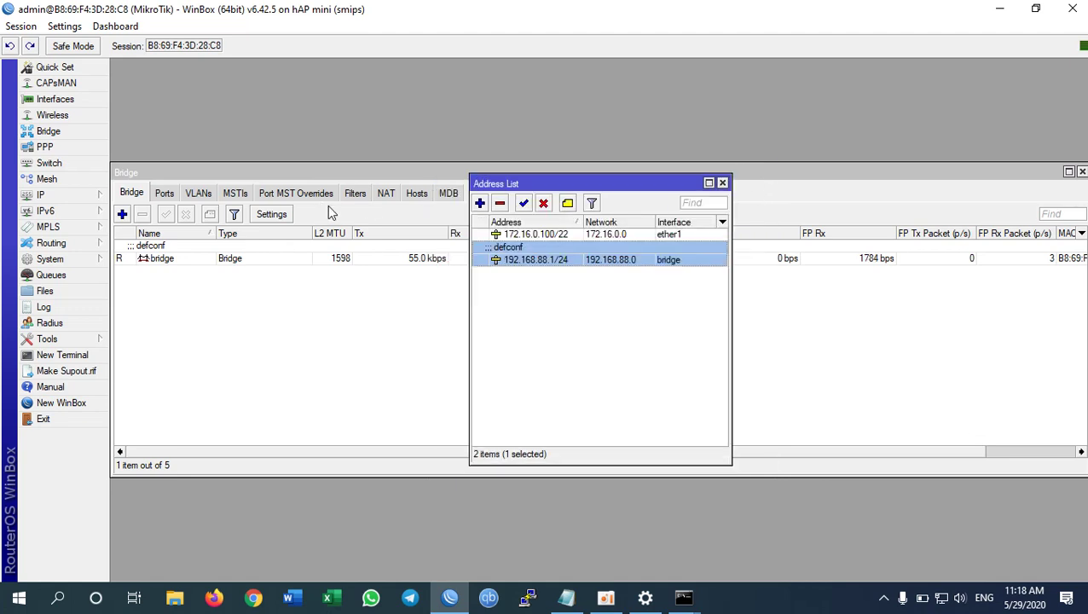
click(723, 183)
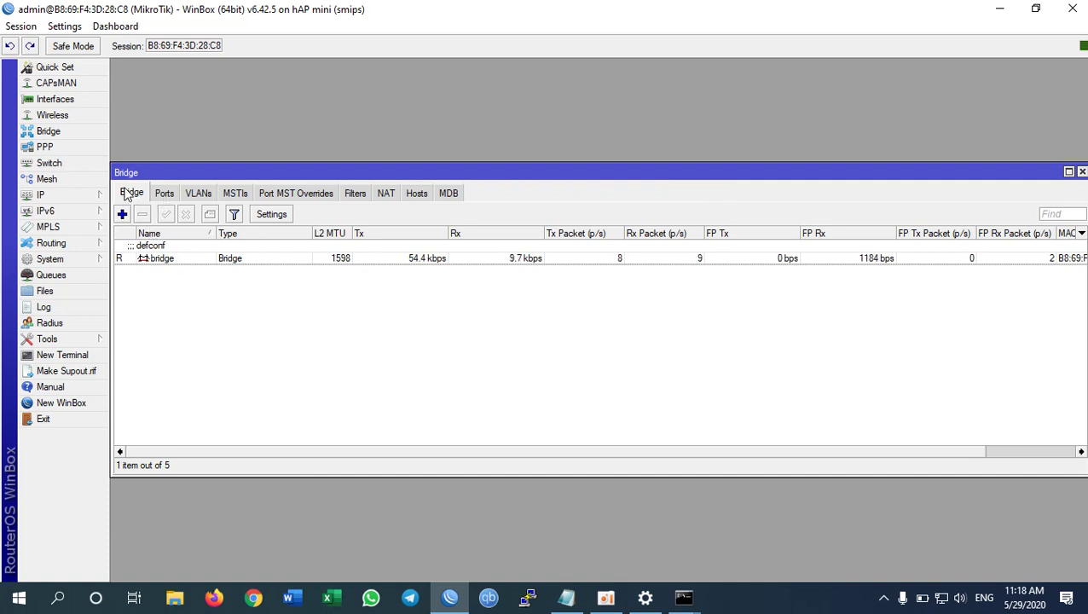
Open the router's route list and check the Internet gateway address in the Notepad notes.
click(68, 198)
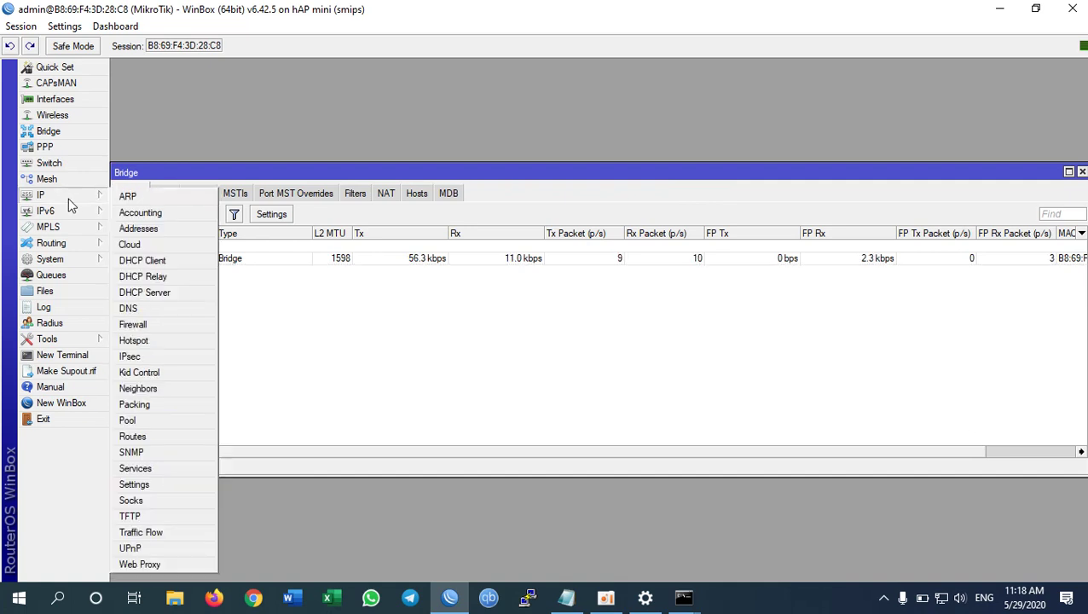
click(141, 439)
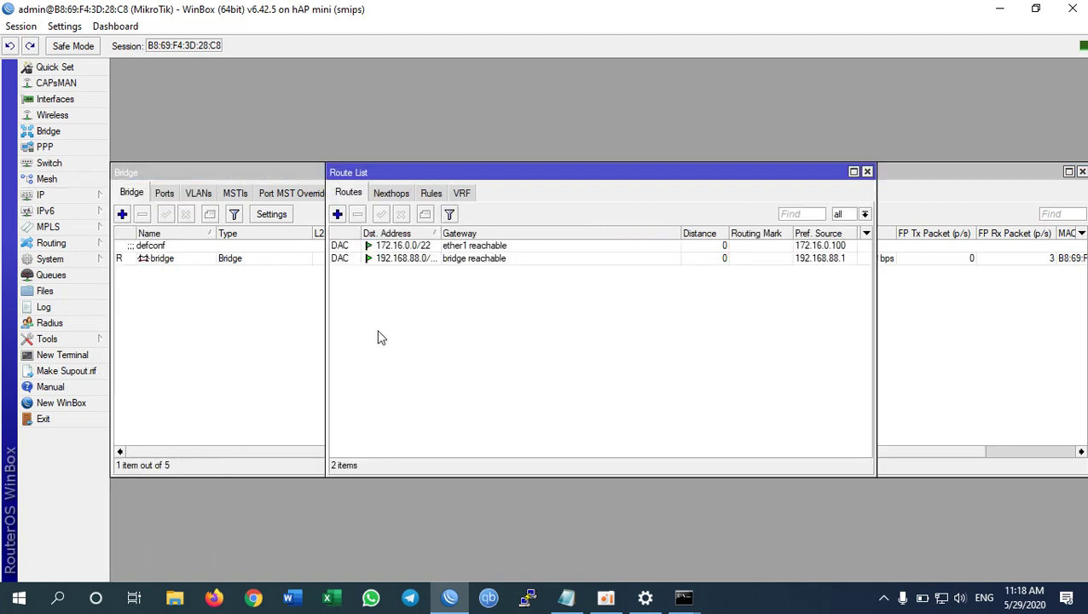
click(566, 598)
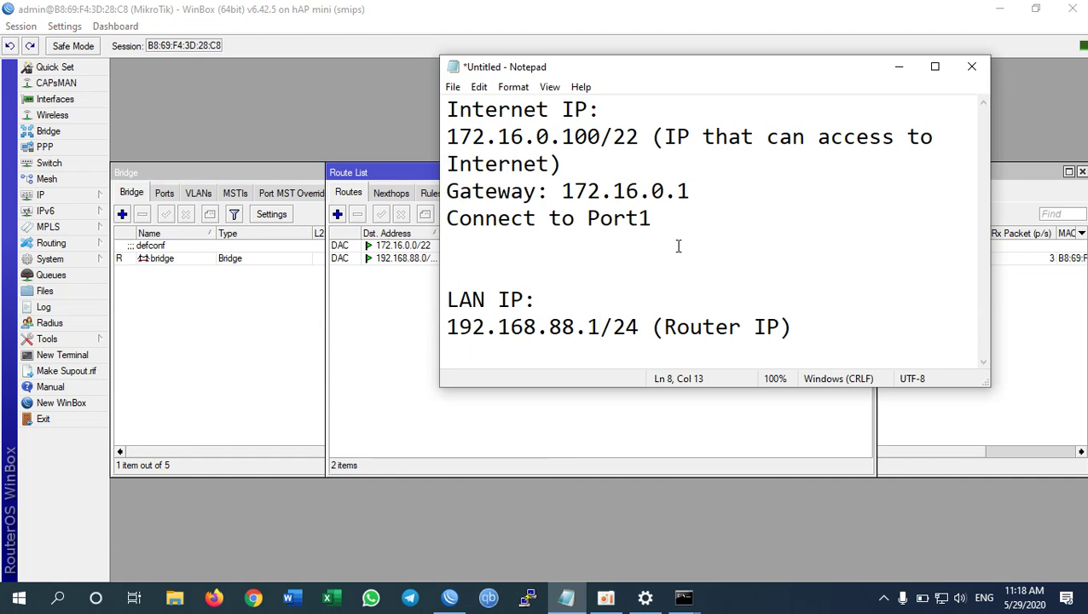
drag(694, 191, 562, 191)
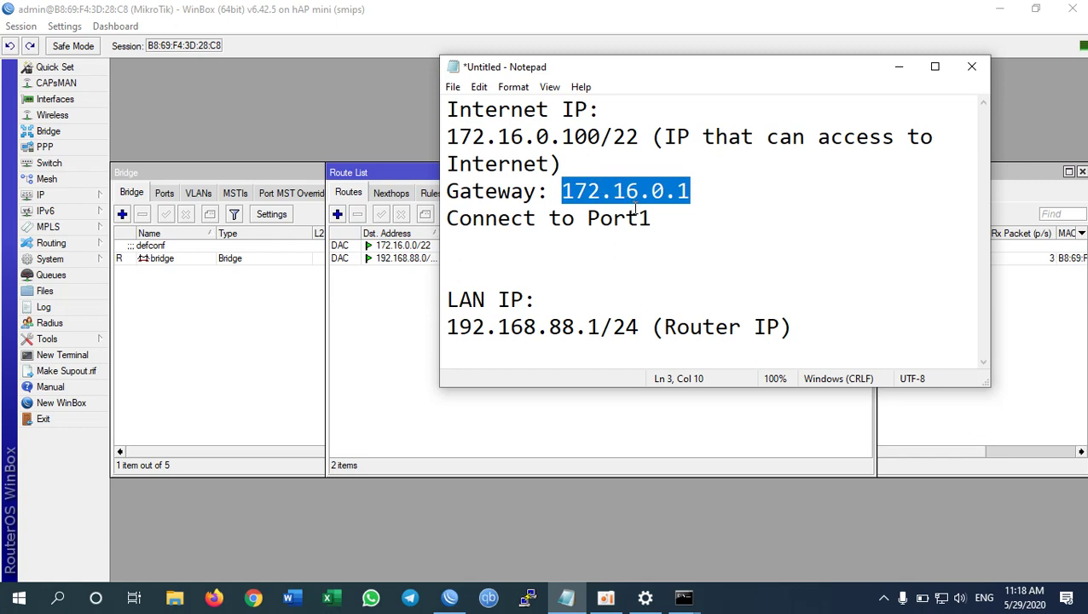
click(575, 139)
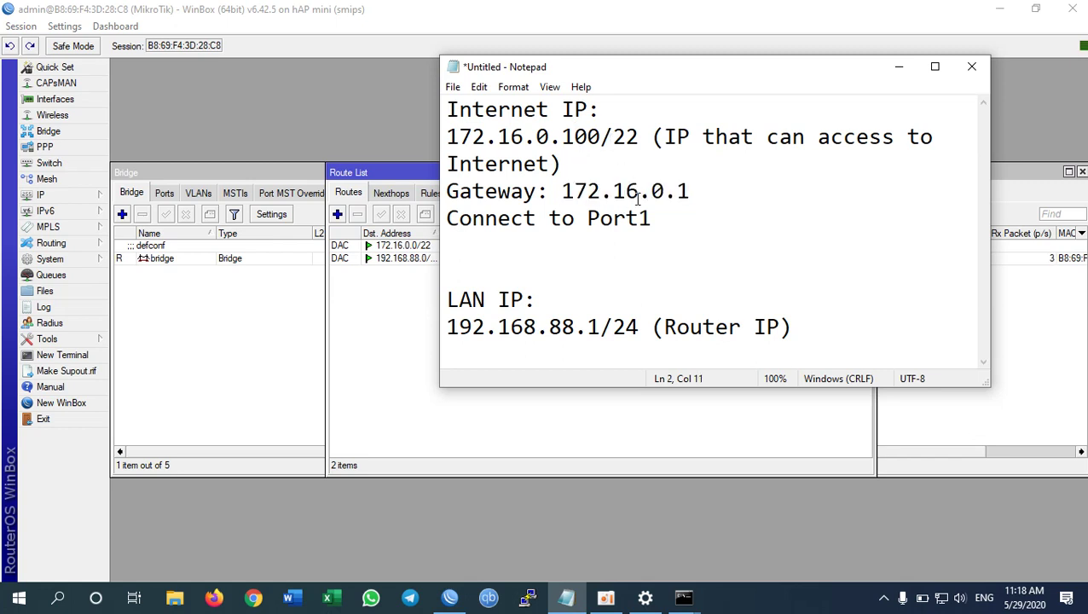
Add a default route for destination 0.0.0.0/0 with gateway 172.16.0.1 and select it in the route list.
click(342, 215)
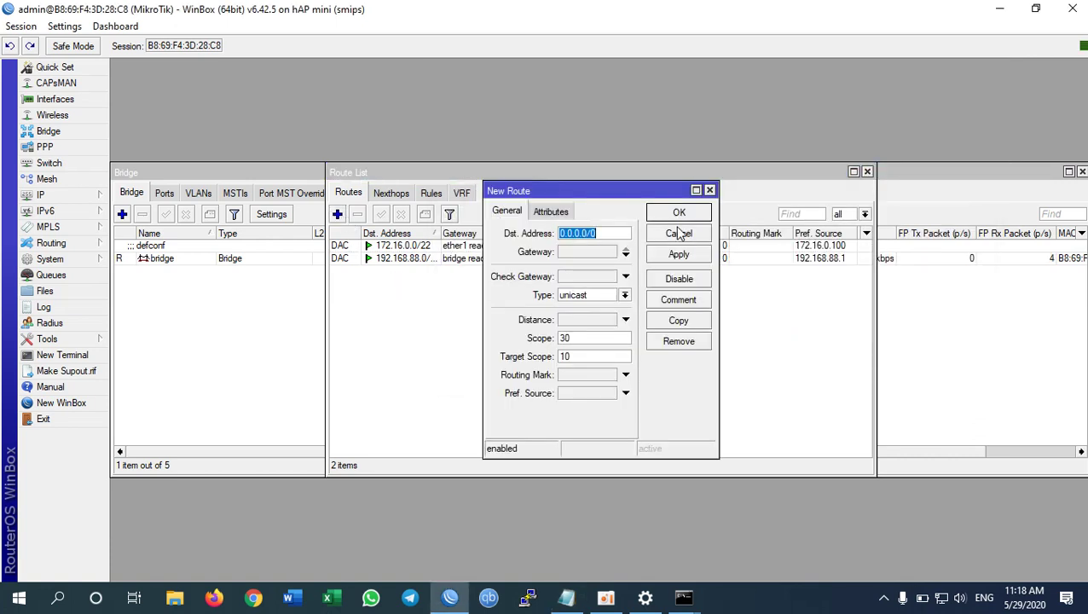
click(677, 233)
click(338, 214)
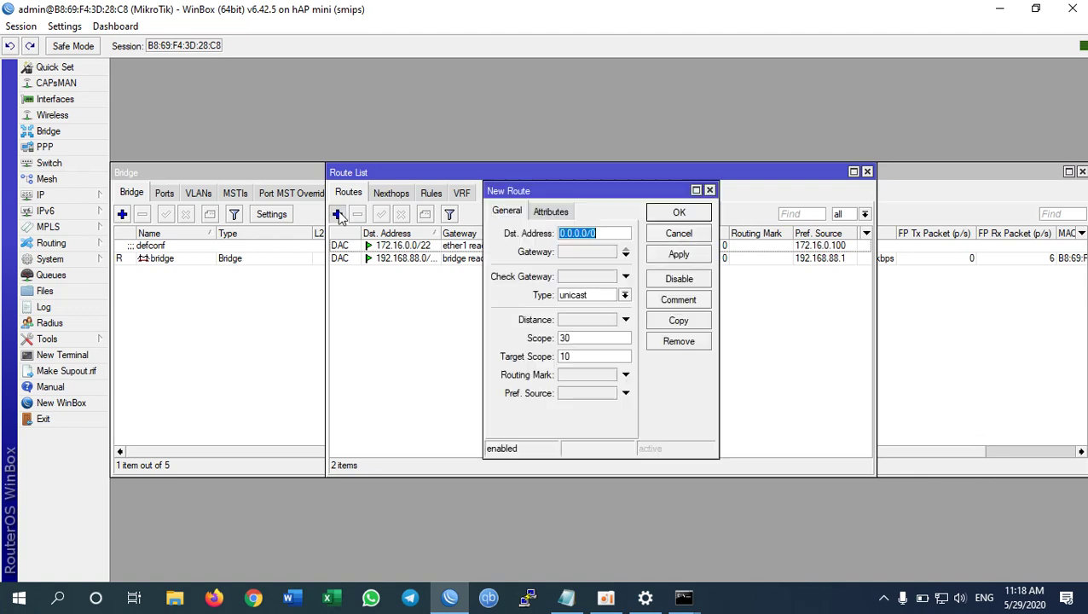
click(599, 253)
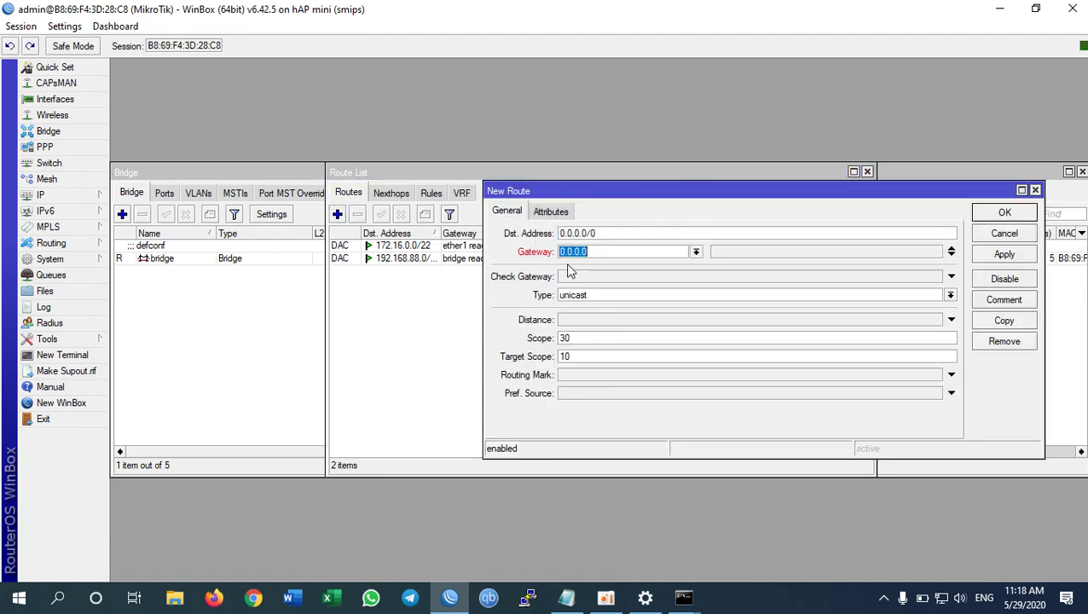
text(172.16.0.1)
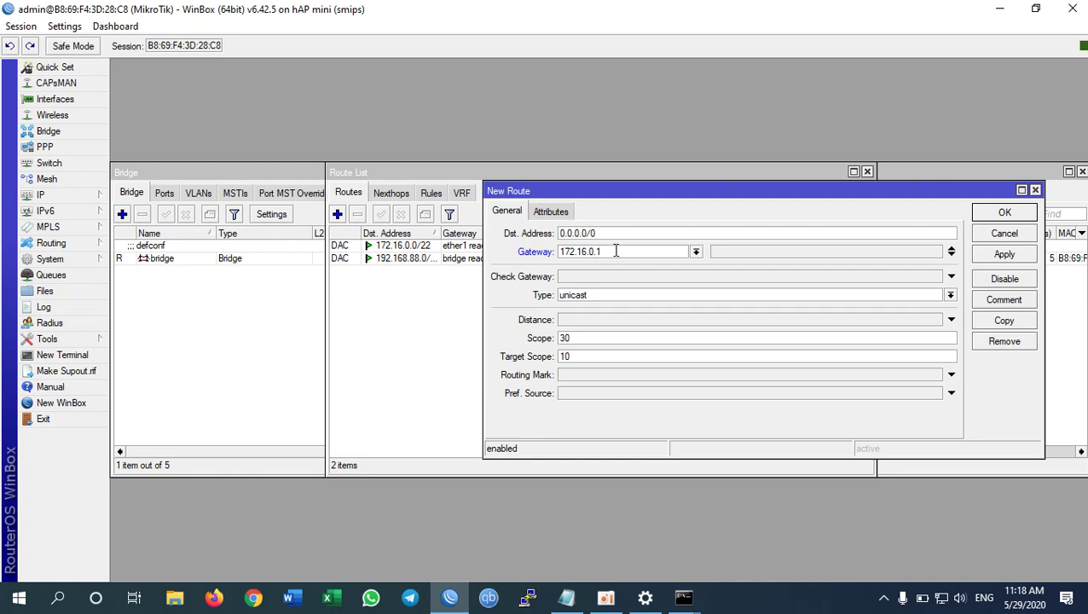
click(1004, 213)
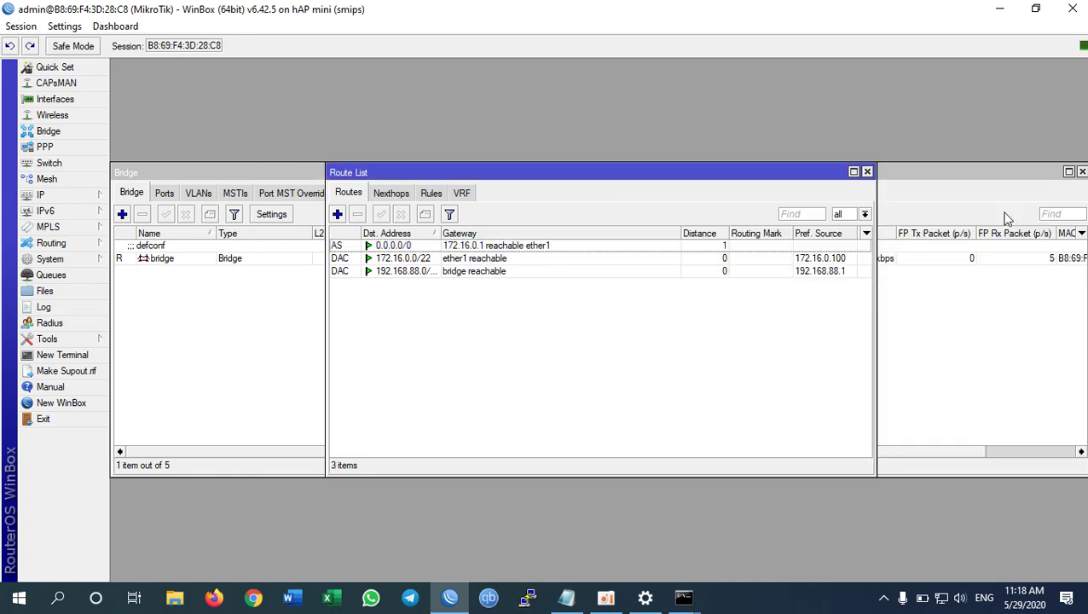
click(496, 248)
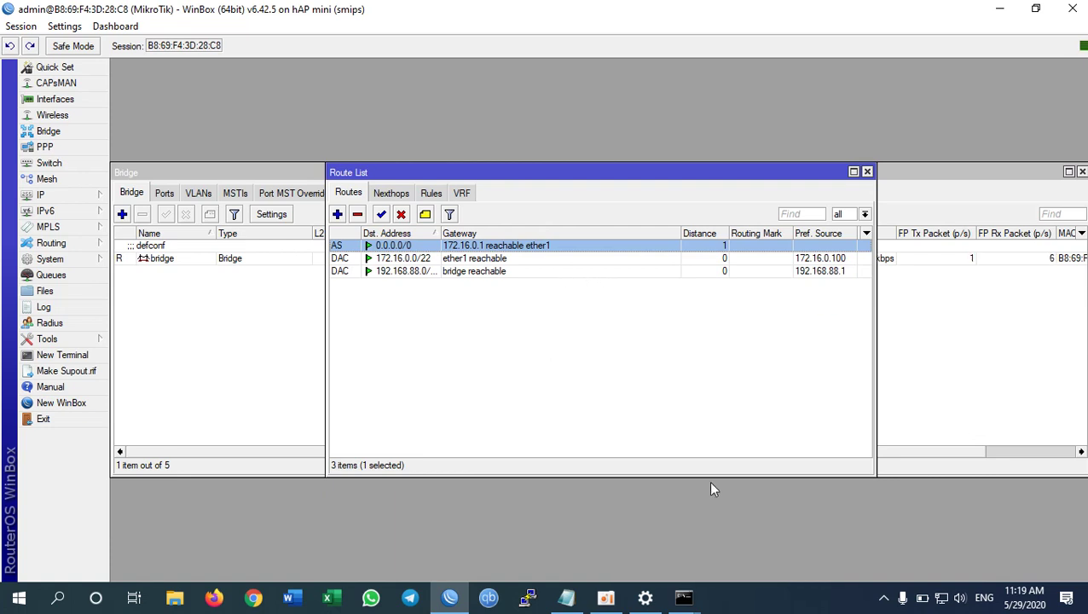
Bring up the running 8.8.8.8 ping window and check its replies and the computer's network connection status.
click(684, 598)
click(725, 519)
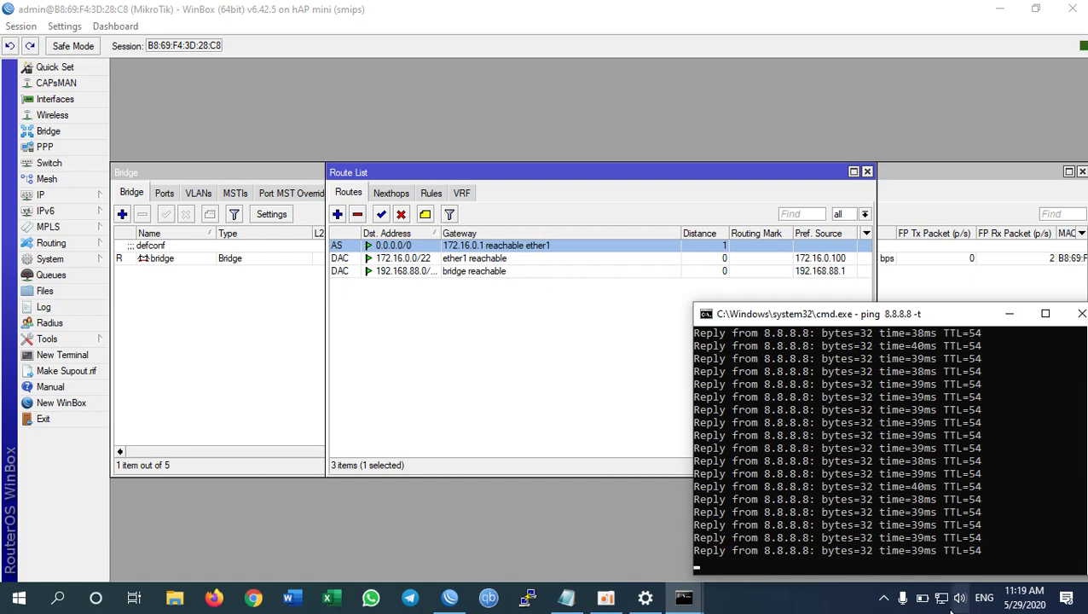
mouse_move(948, 608)
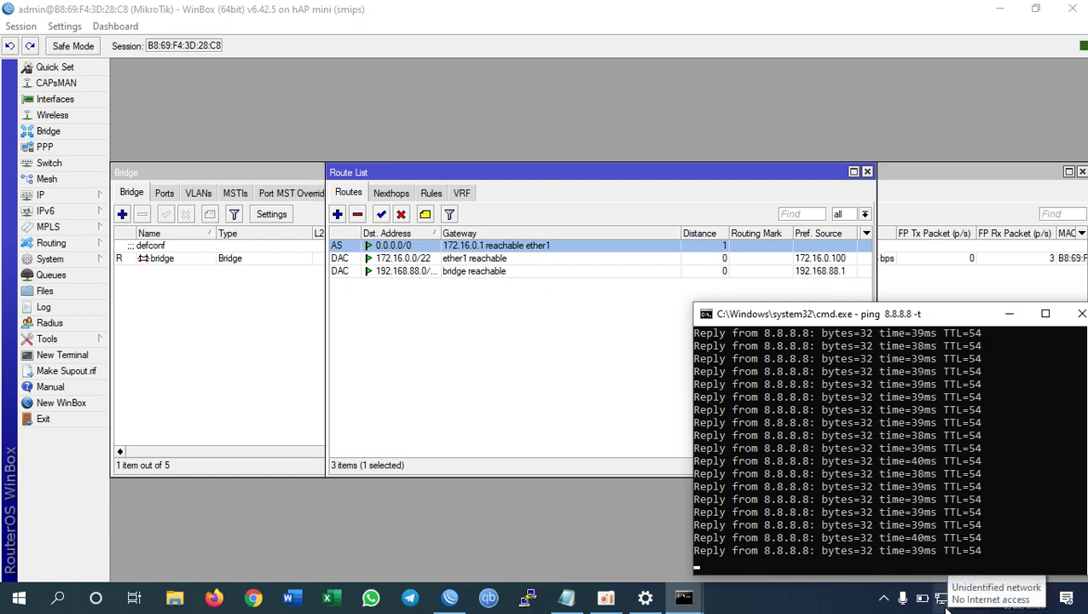
click(901, 435)
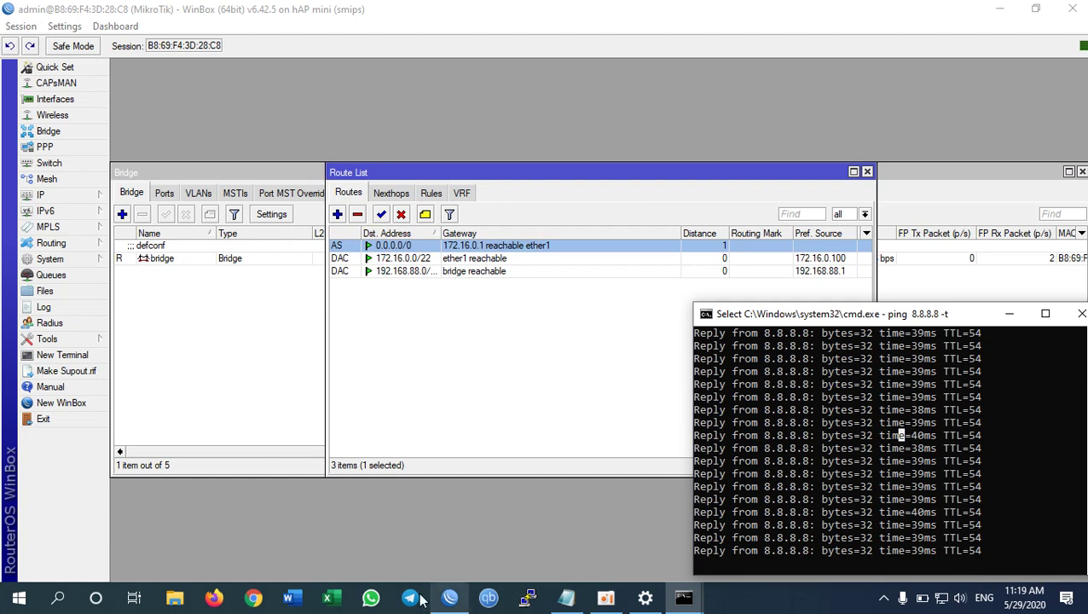
Switch to Firefox, test web access by opening YouTube from the top sites, and minimise the browser.
click(215, 599)
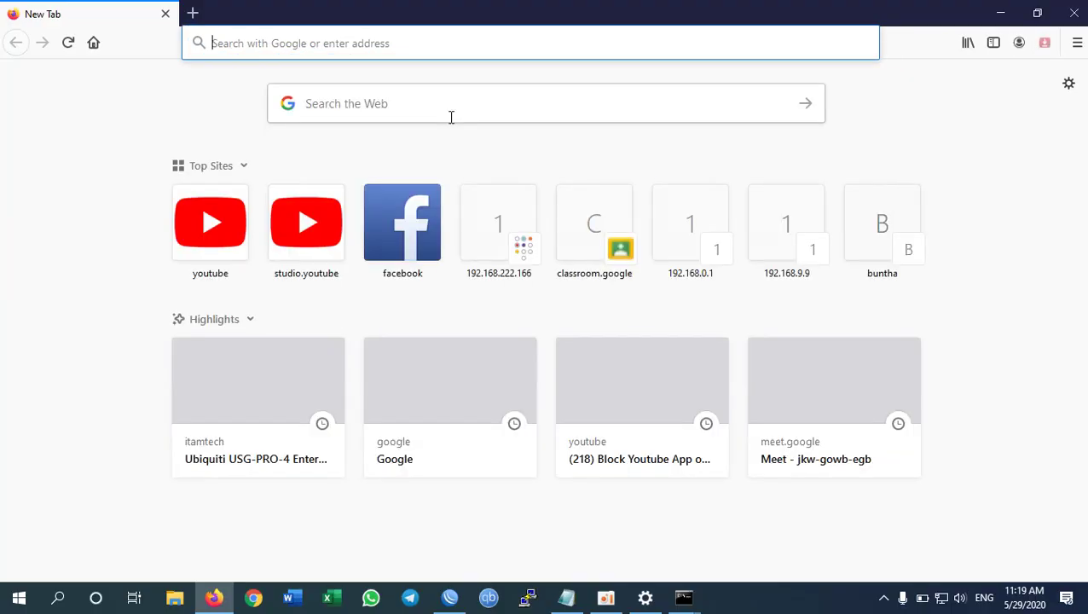
click(221, 249)
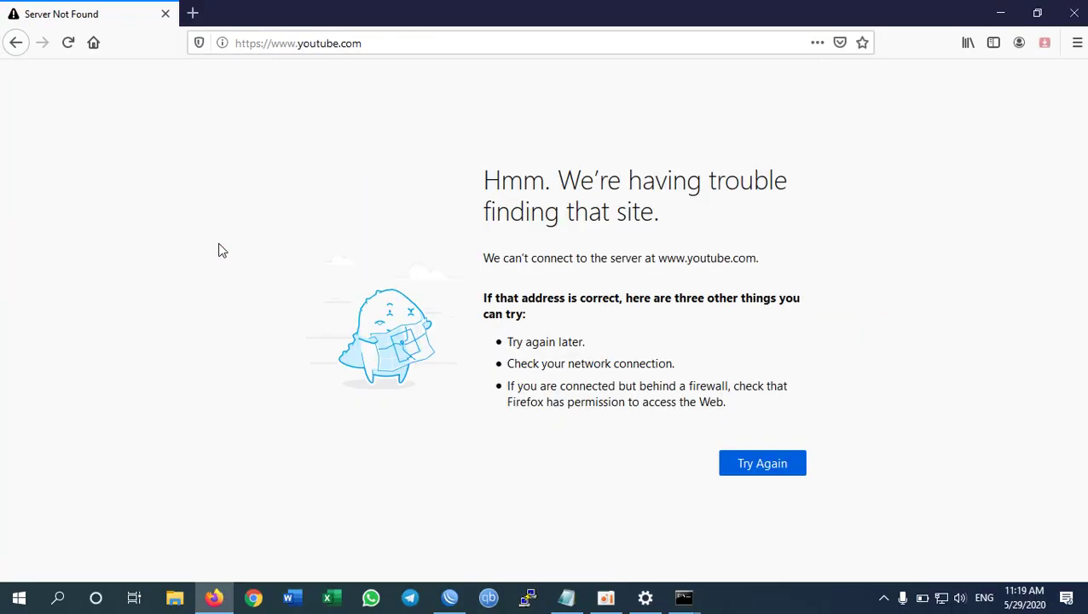
click(1004, 14)
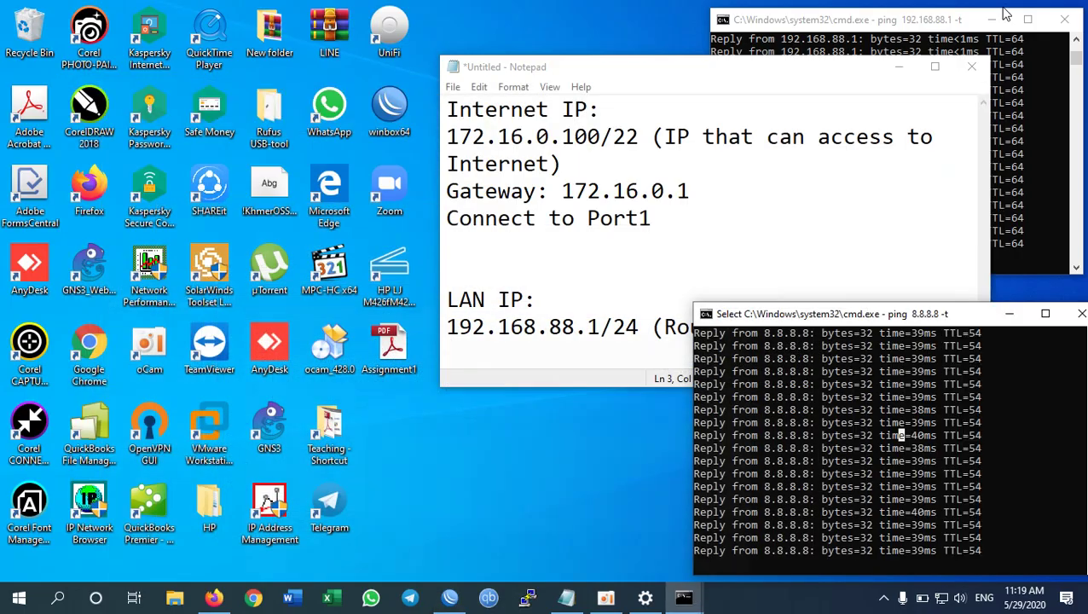
Switch back to WinBox and close the route list and bridge windows.
click(452, 599)
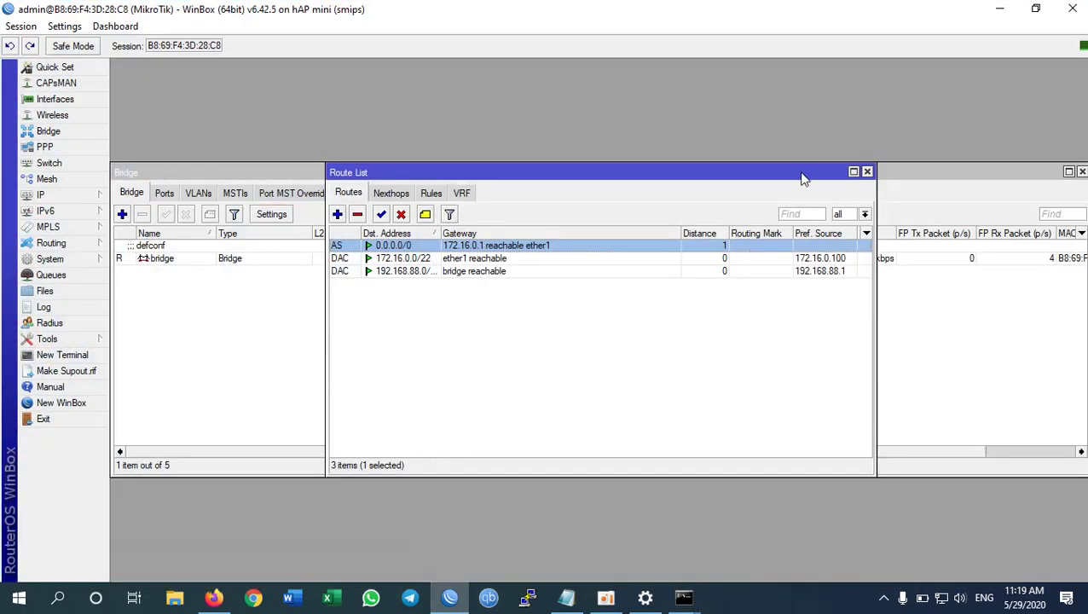
click(868, 171)
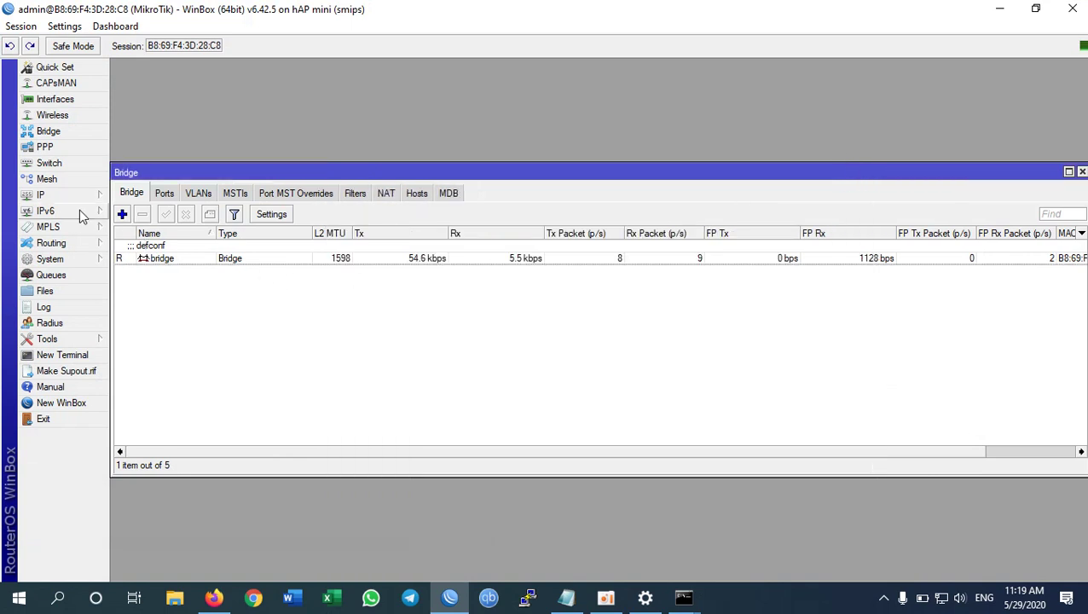
key(Escape)
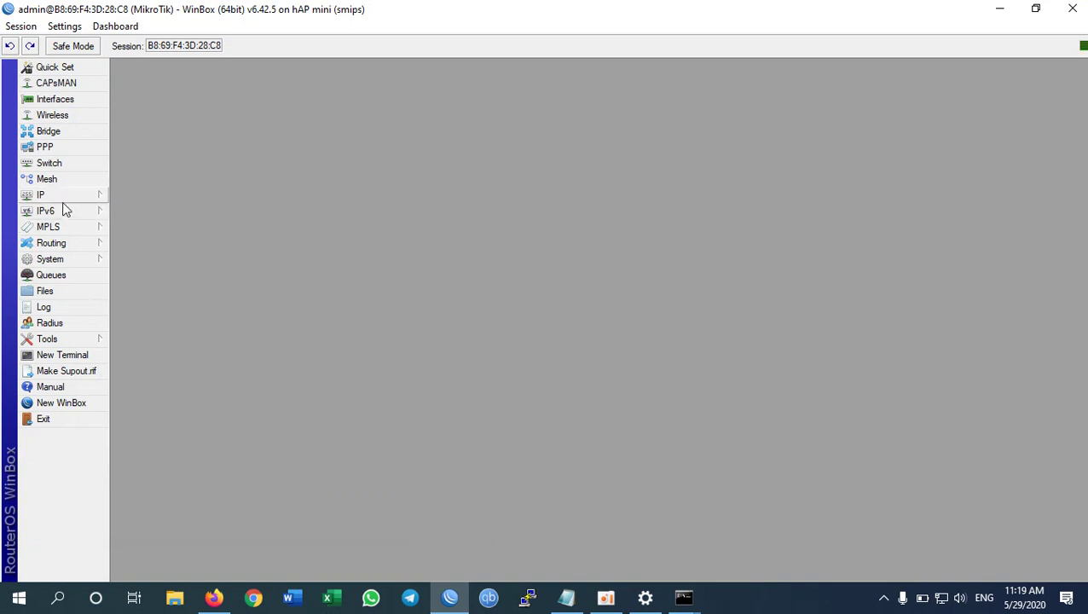
Remove the default "defconf: masquerade" rule from the firewall's NAT rules.
click(62, 201)
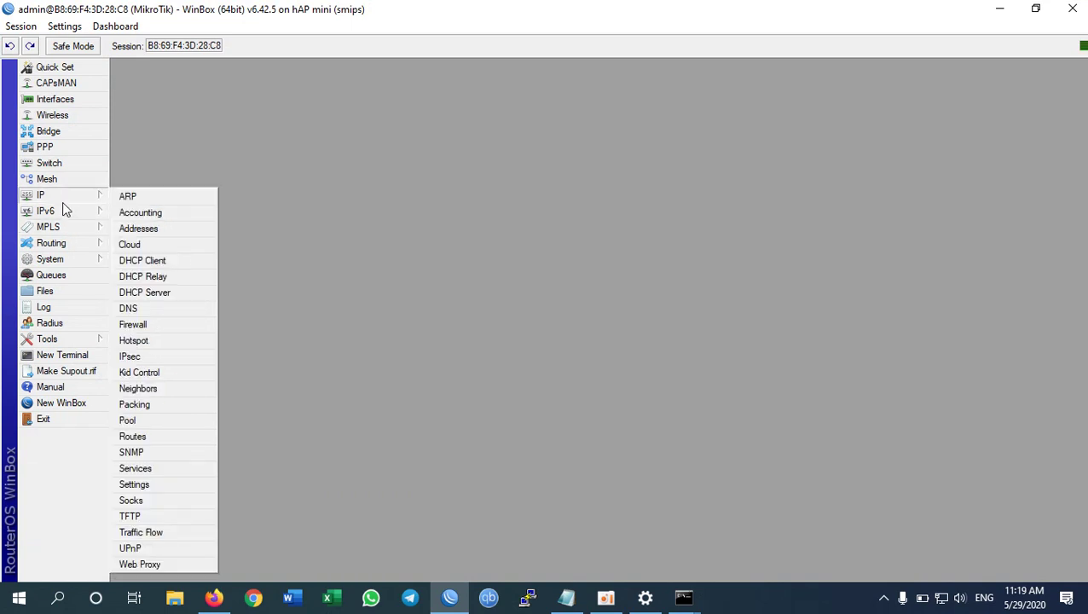
click(138, 327)
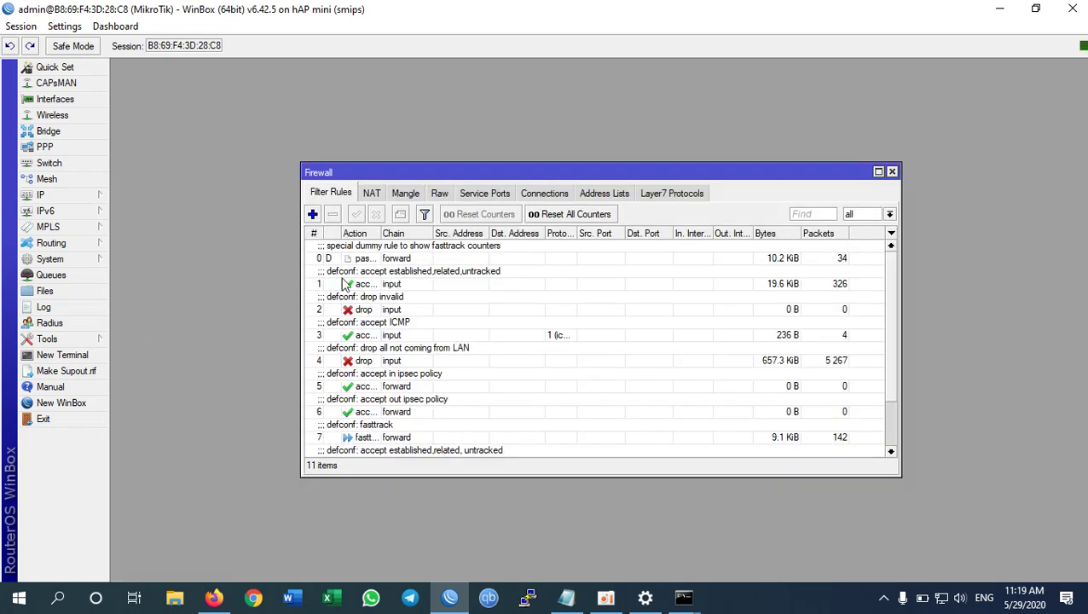
click(372, 193)
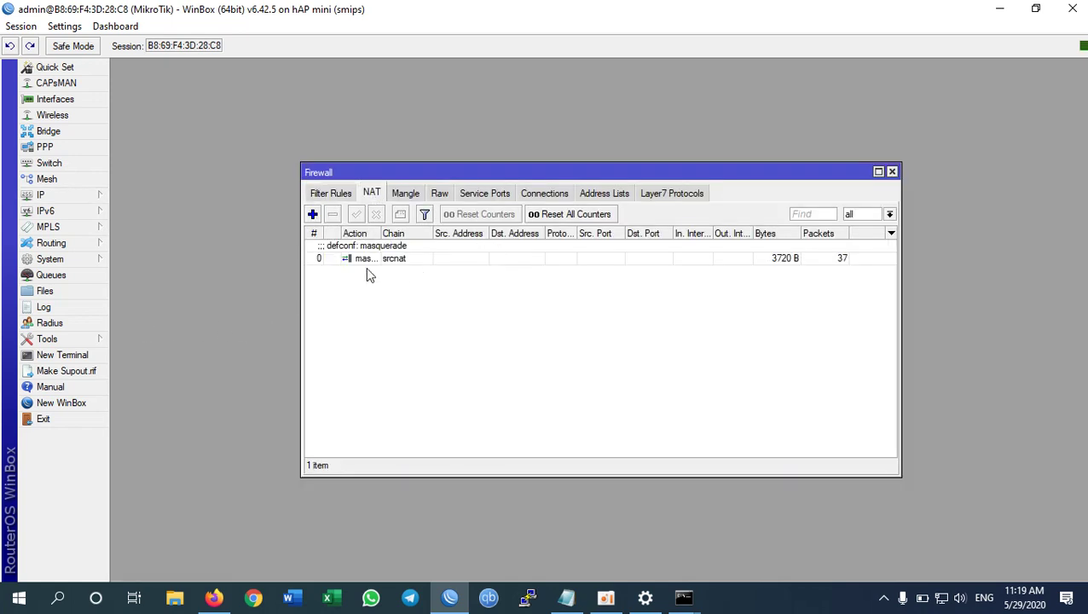
click(388, 261)
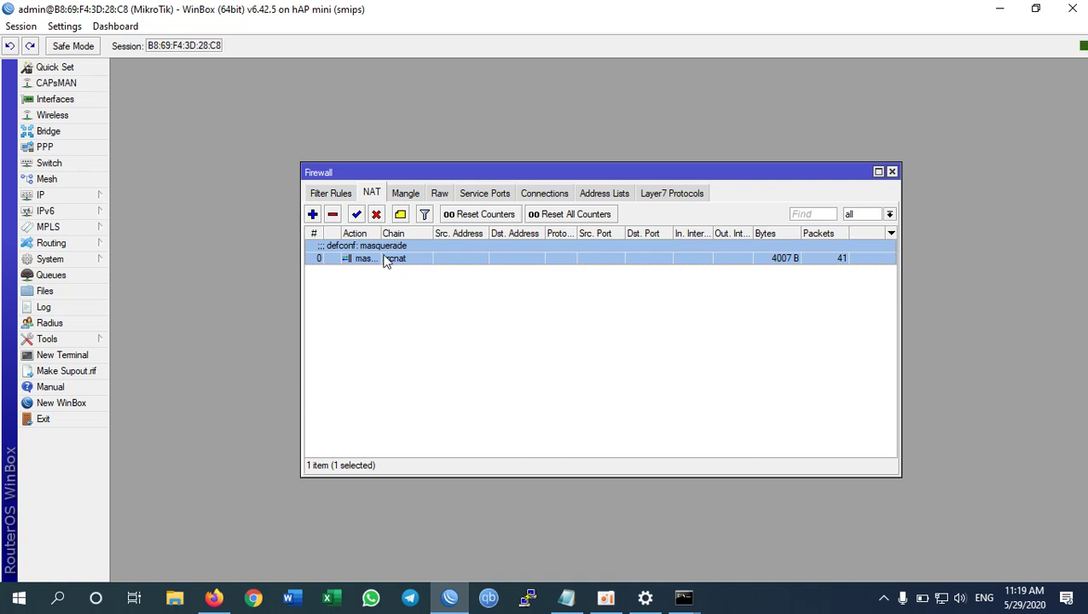
click(333, 214)
Add a srcnat NAT rule with outgoing interface ether1 and the masquerade action.
click(313, 215)
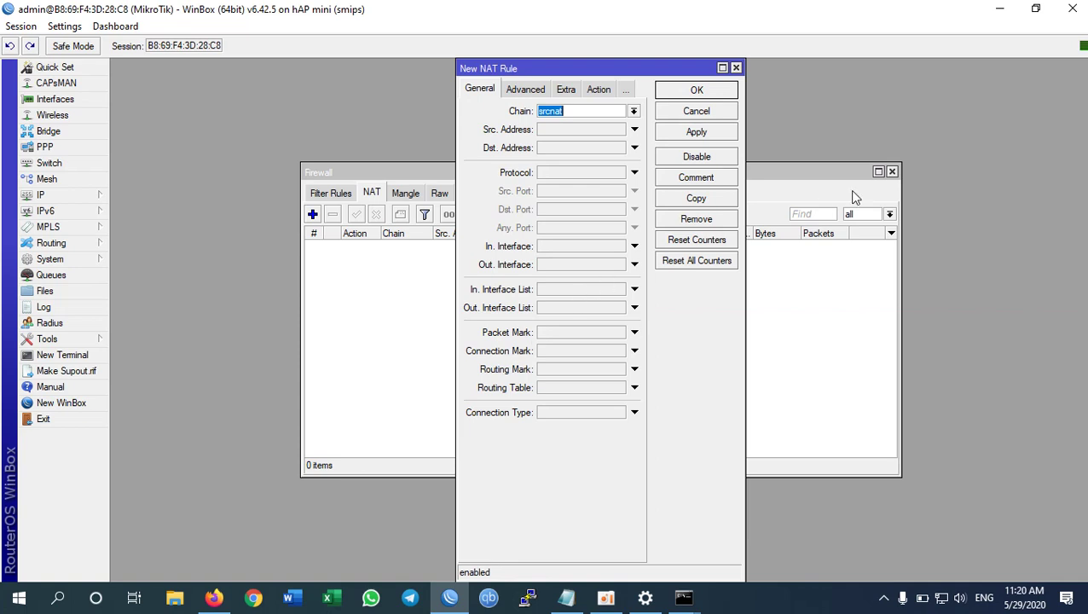
click(563, 267)
click(620, 267)
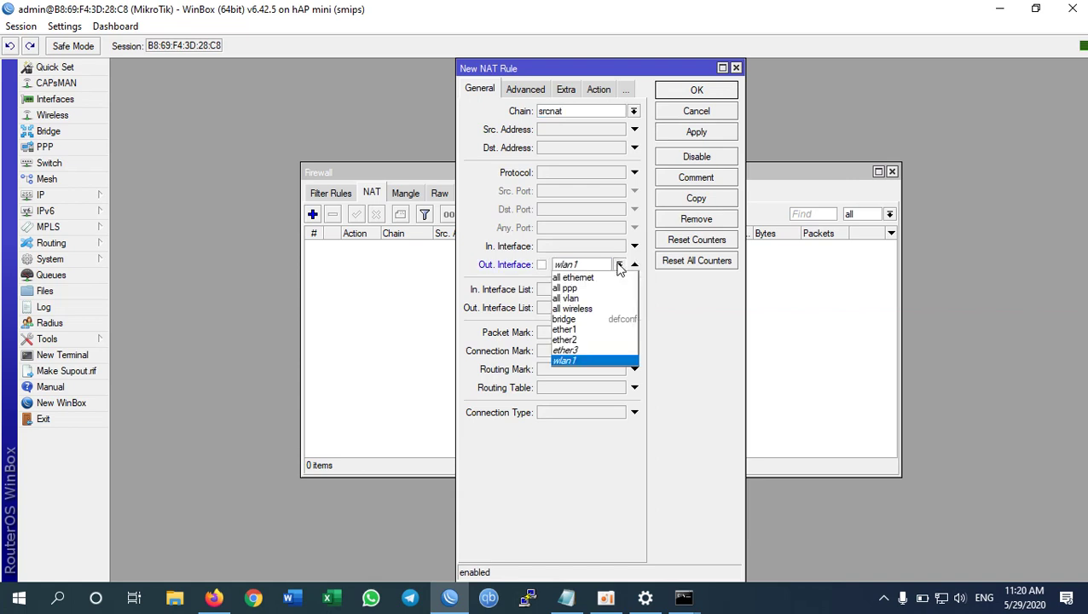
click(578, 330)
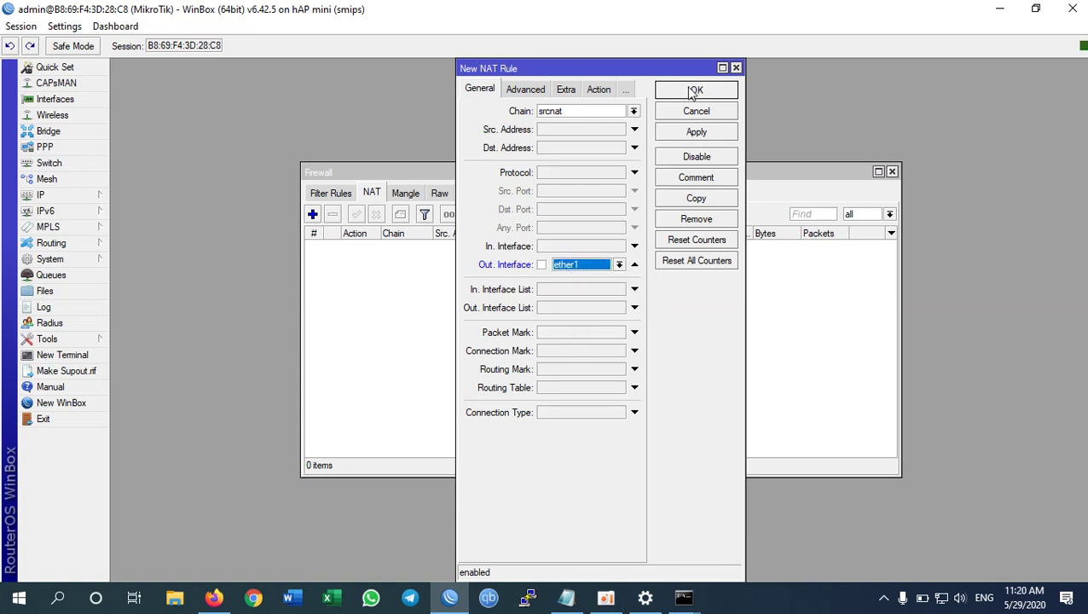
click(597, 89)
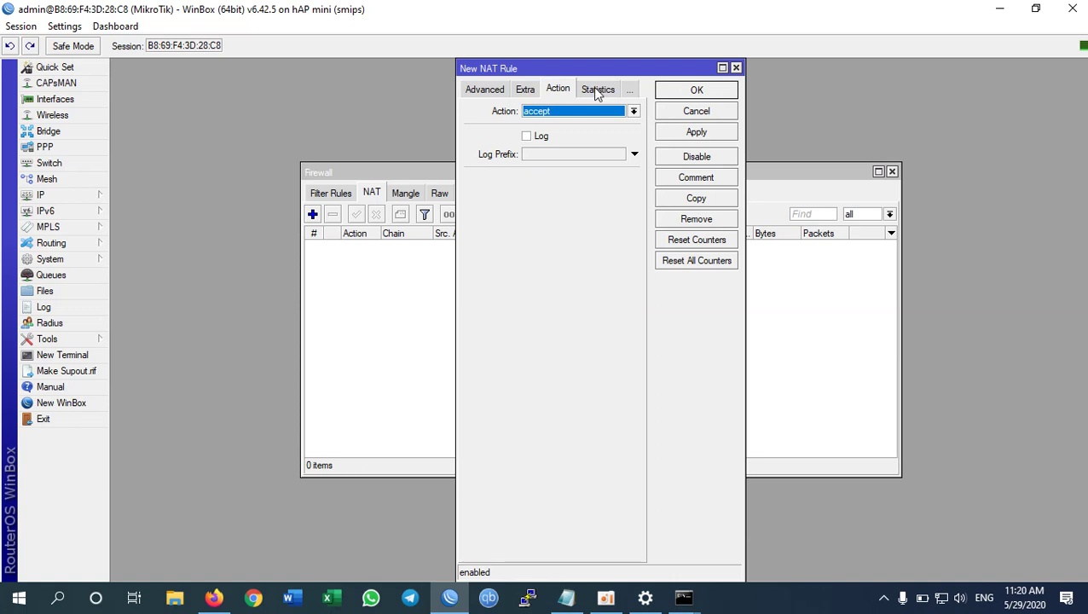
click(552, 112)
click(566, 187)
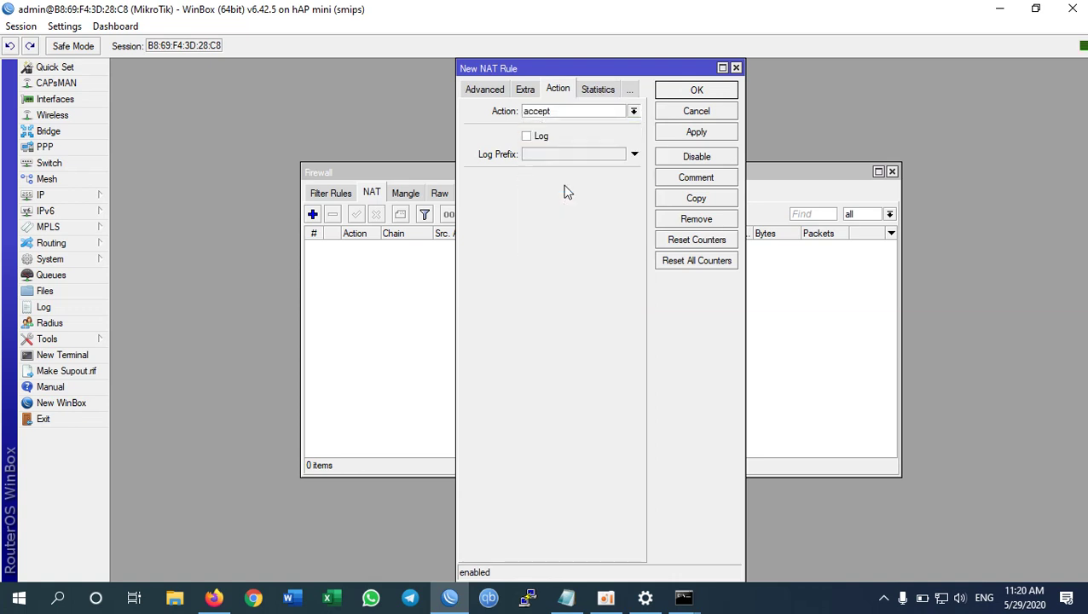
click(696, 91)
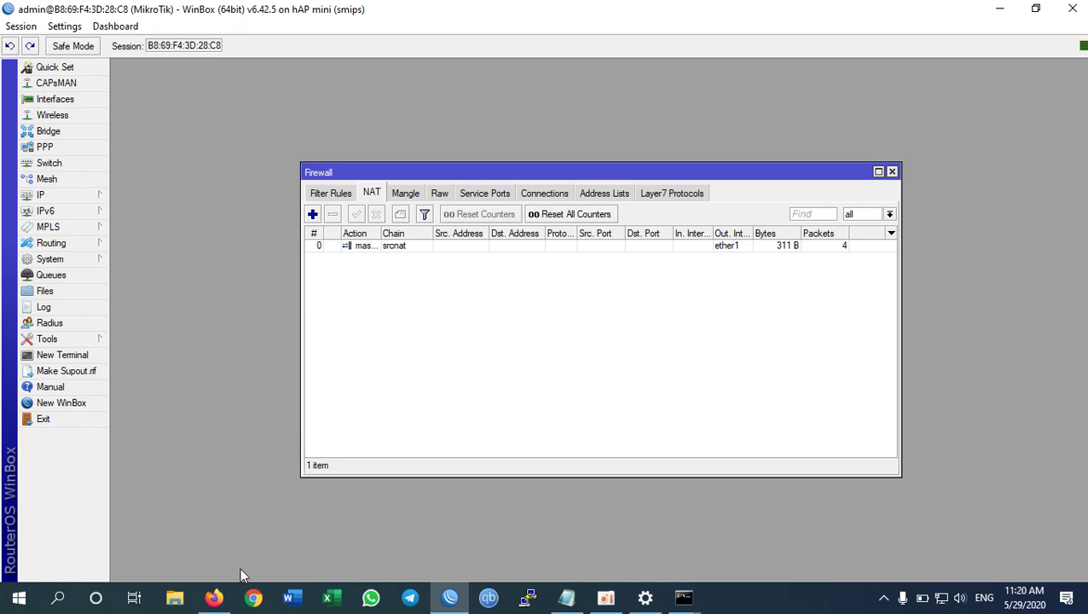
Switch to Firefox, reload the YouTube page to test web access, and minimise the browser.
click(213, 597)
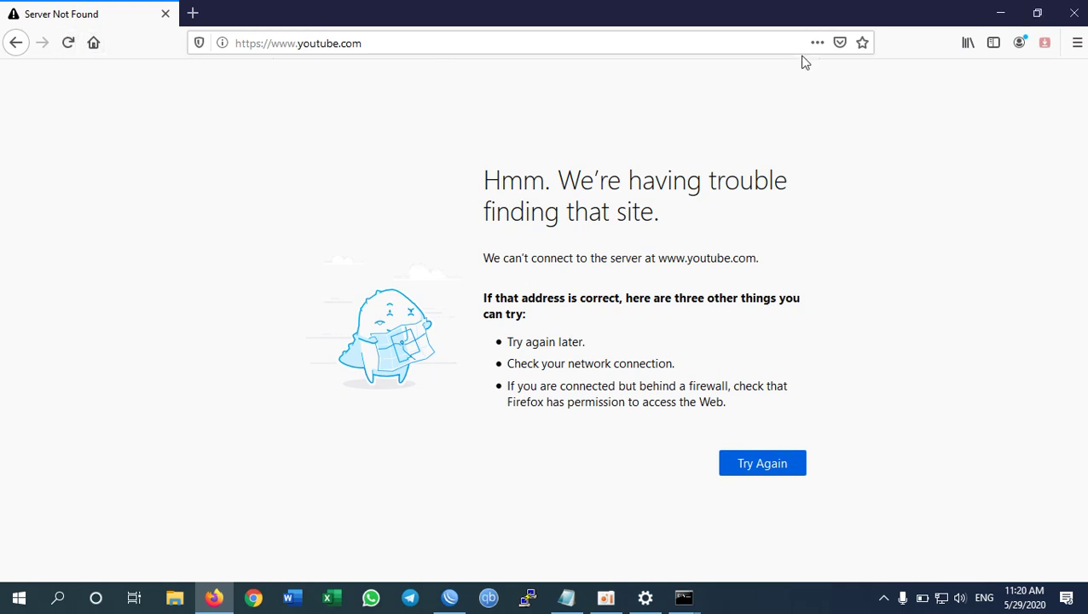
click(71, 51)
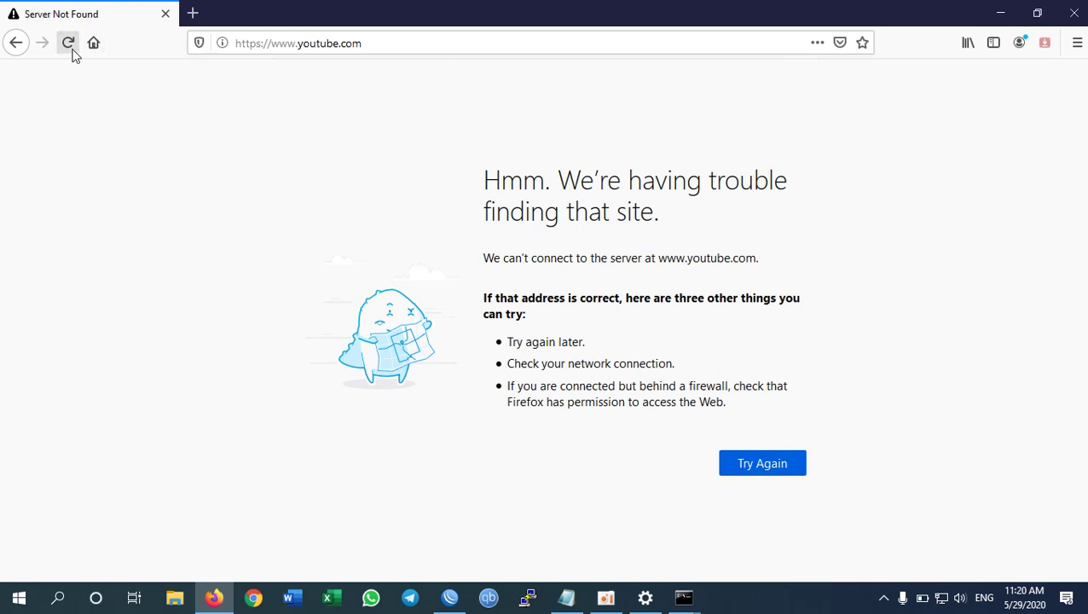
click(999, 14)
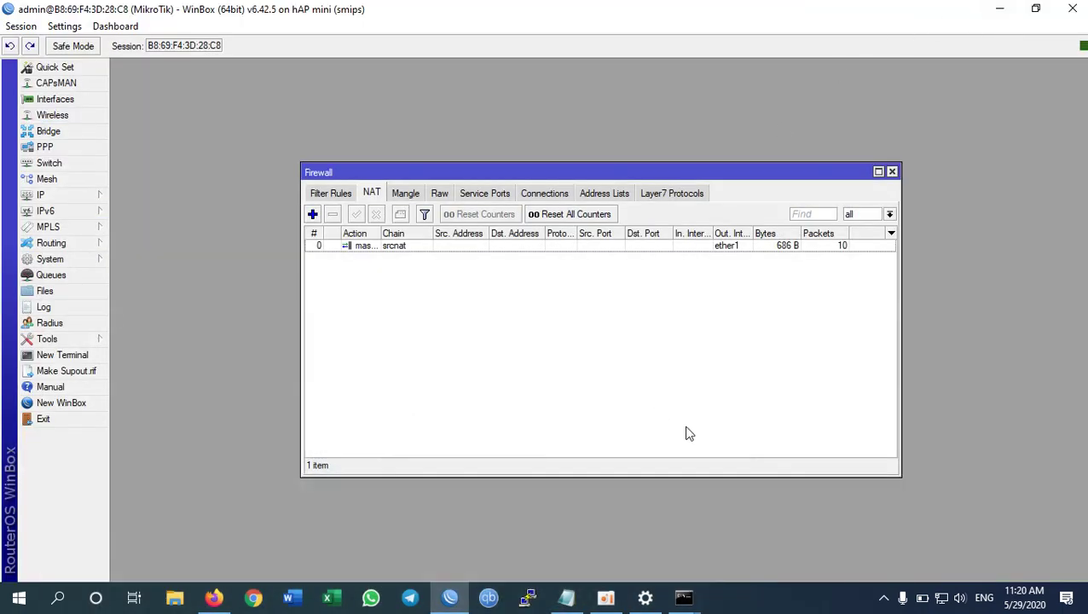
mouse_move(683, 596)
Set the router's DNS server to 8.8.8.8 in the DNS settings.
click(65, 194)
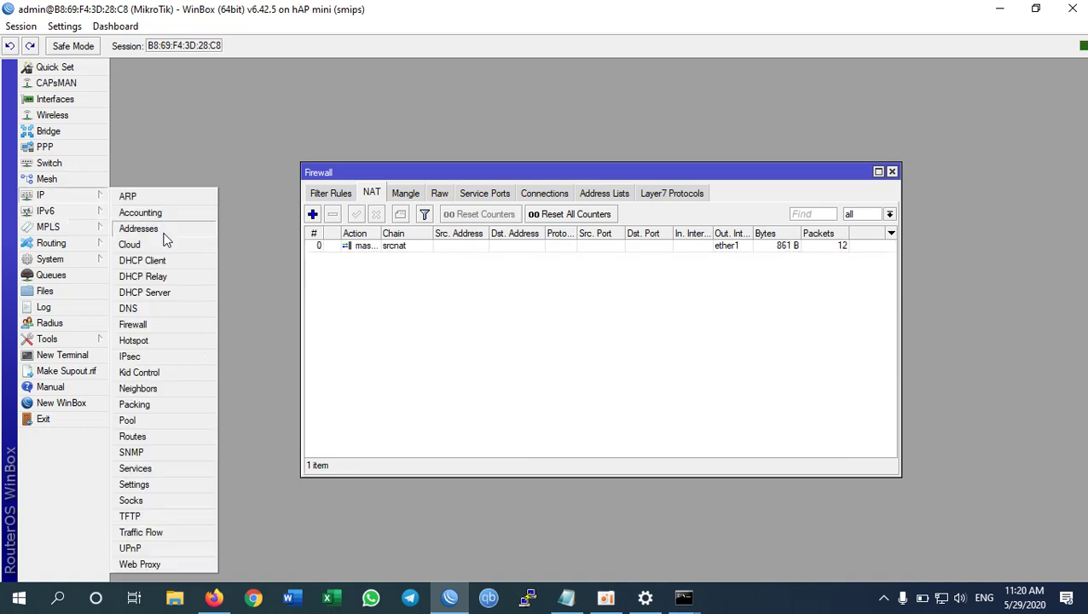
click(138, 306)
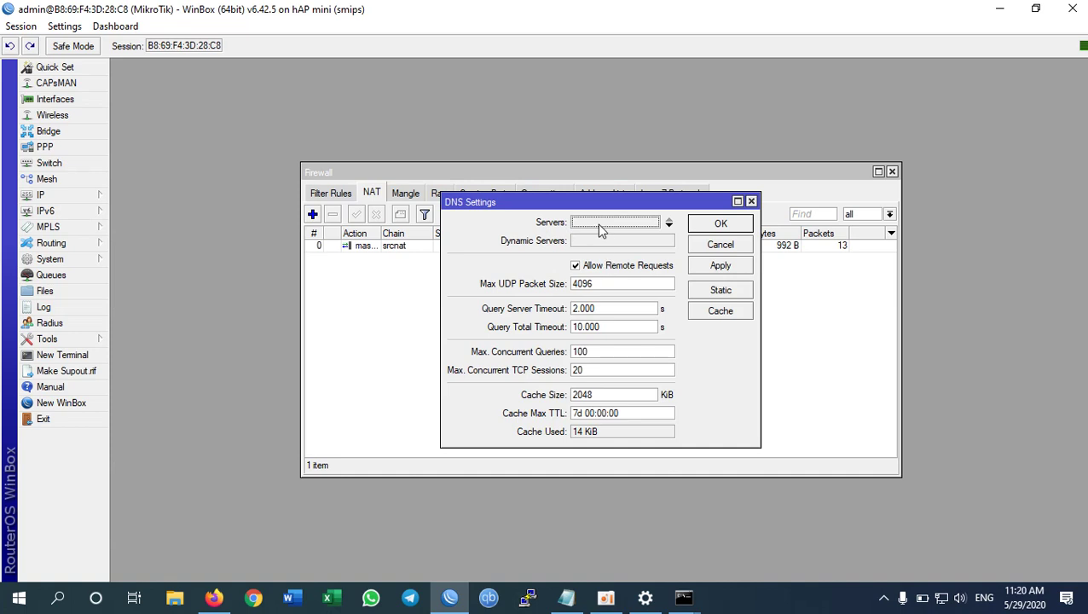
click(669, 223)
text(8.8.8.8)
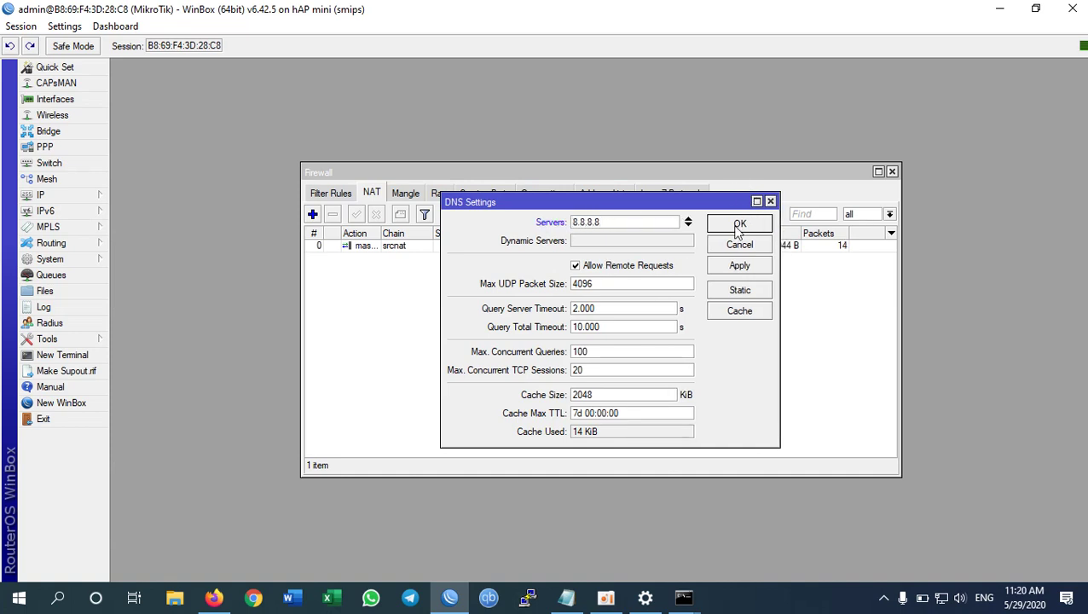
click(740, 224)
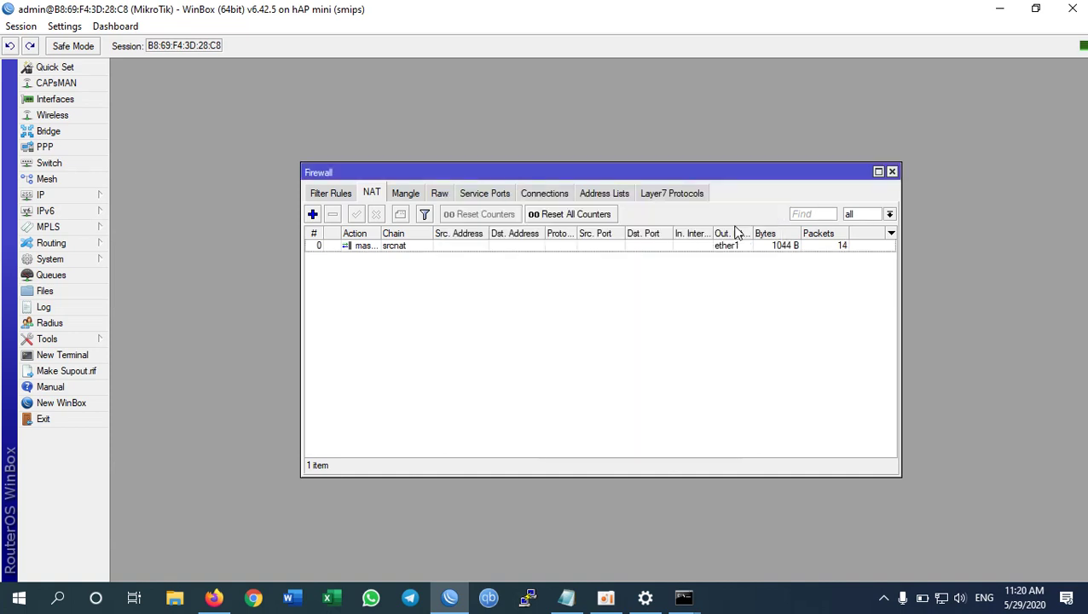
Reopen the DNS settings to check the server entry and close them.
click(77, 198)
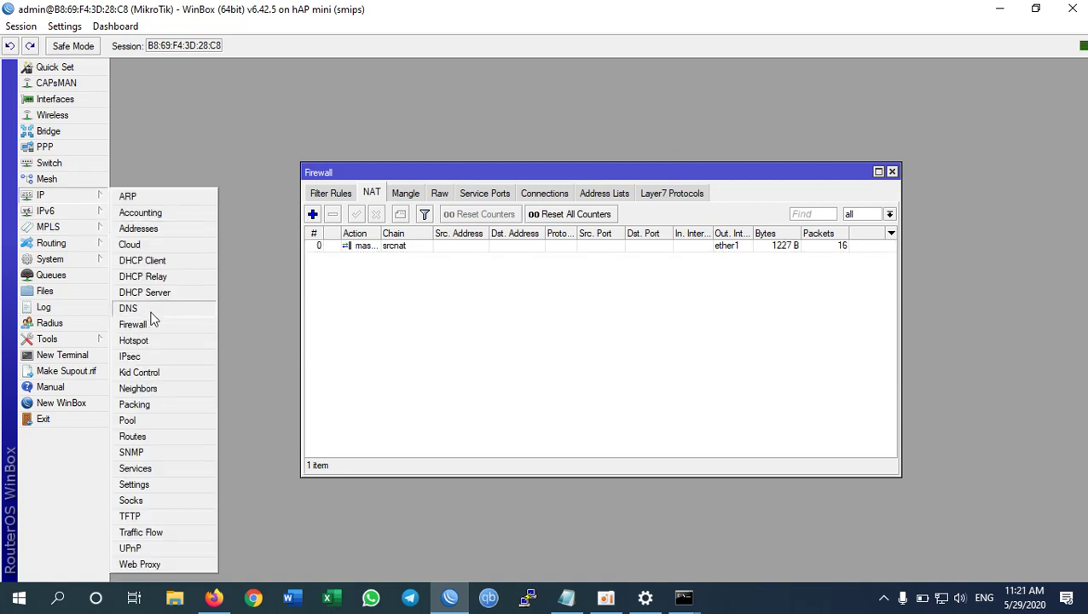
click(146, 314)
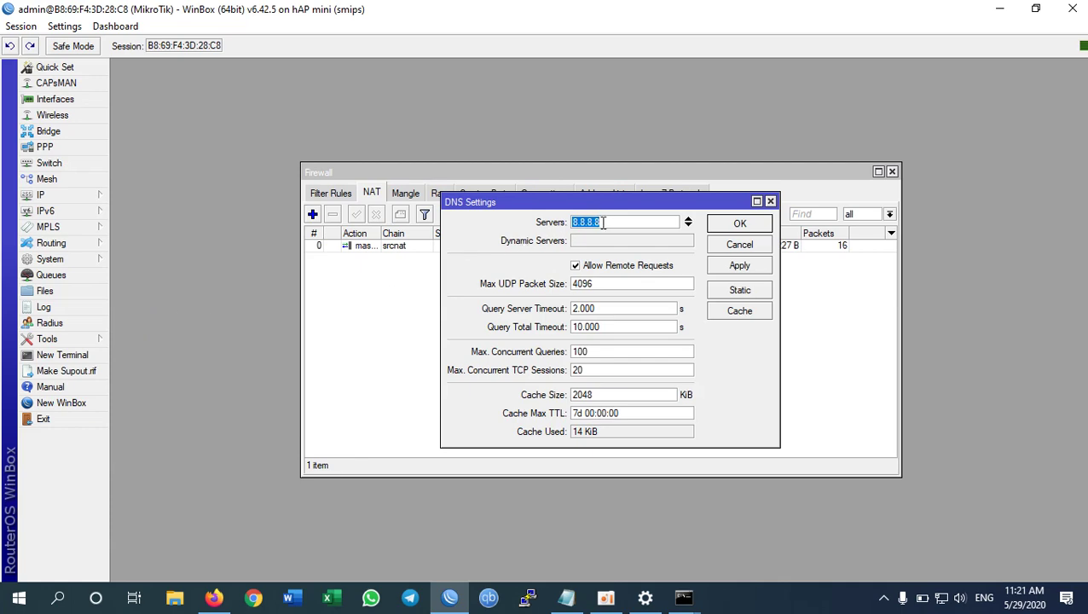
click(756, 226)
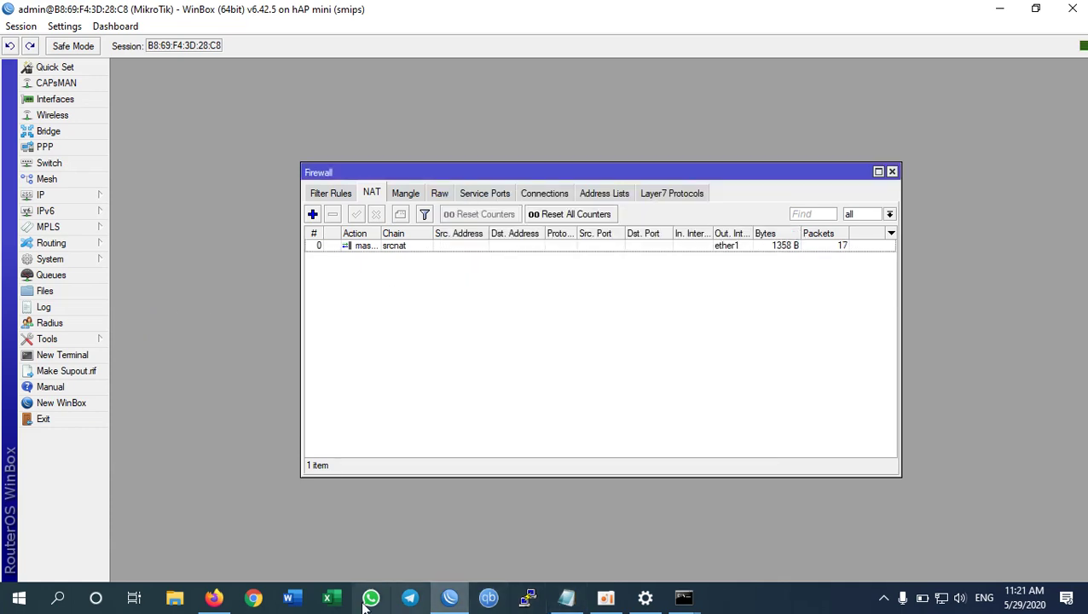
Return to Firefox, reload YouTube to retest web access with DNS configured, and minimise the browser.
click(214, 598)
click(69, 43)
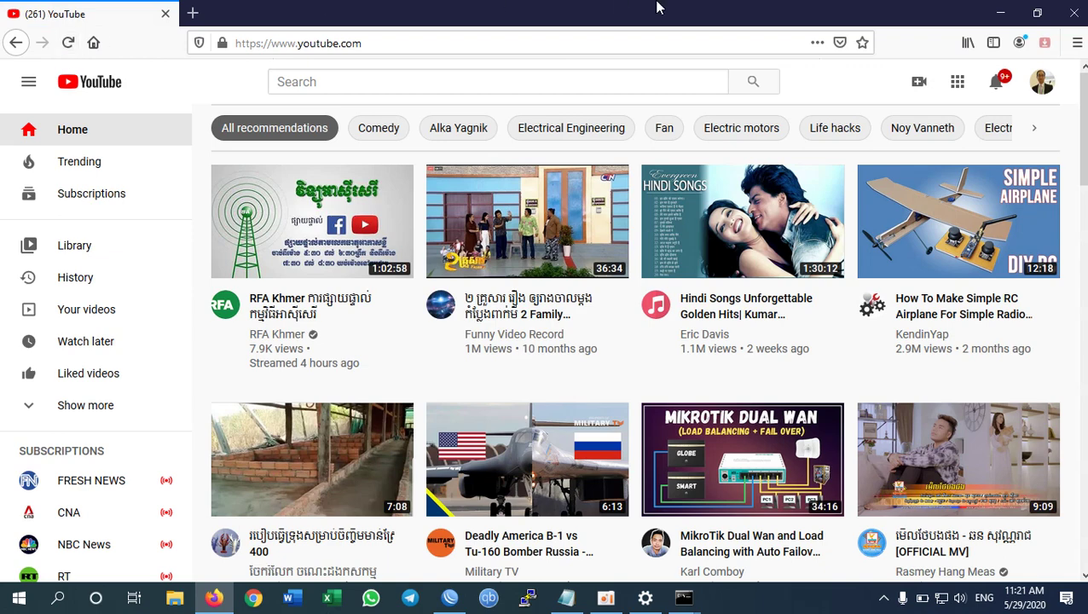
click(1001, 14)
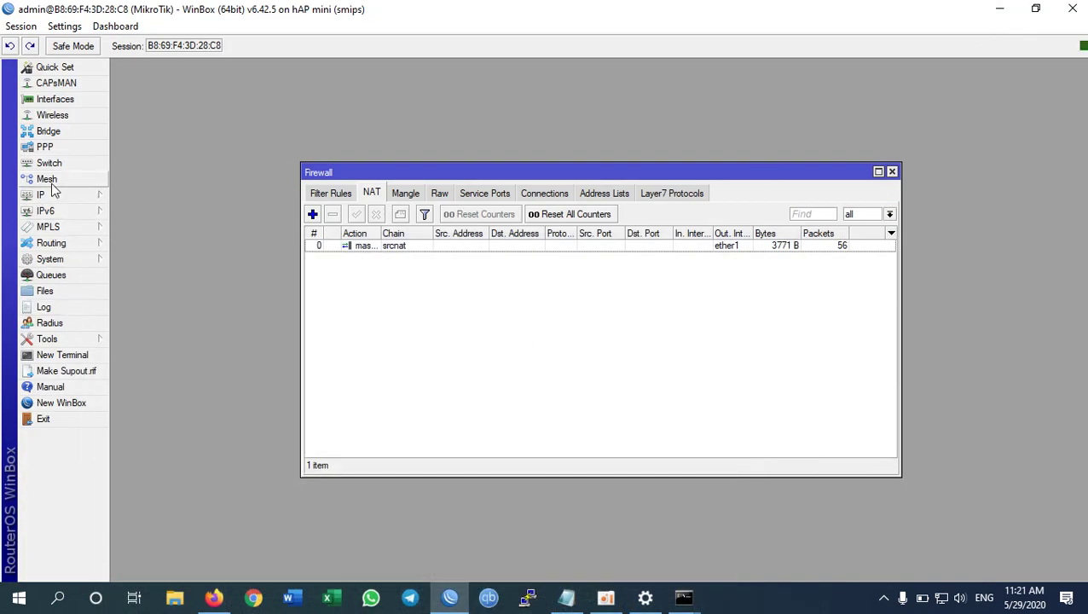
Close the firewall window and review the ether1 WAN entry in the IP address list.
key(Escape)
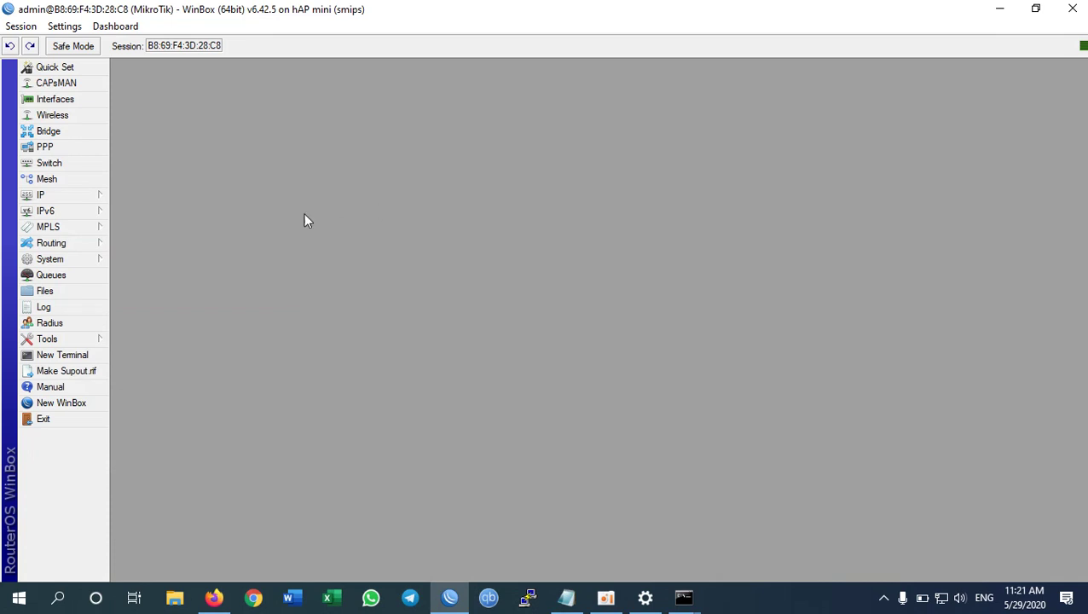
click(51, 196)
click(138, 229)
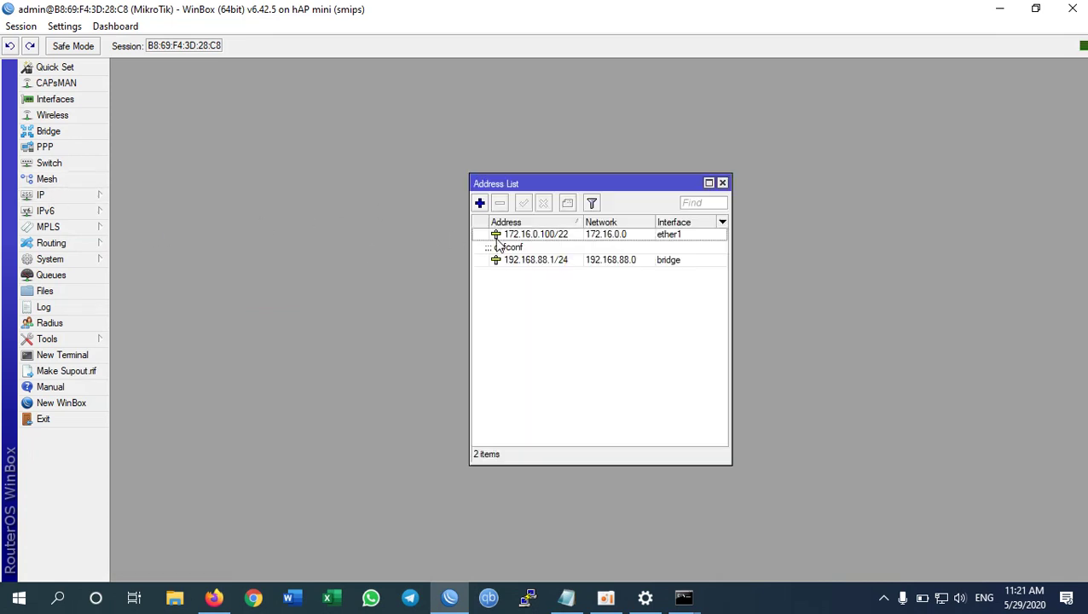
click(521, 238)
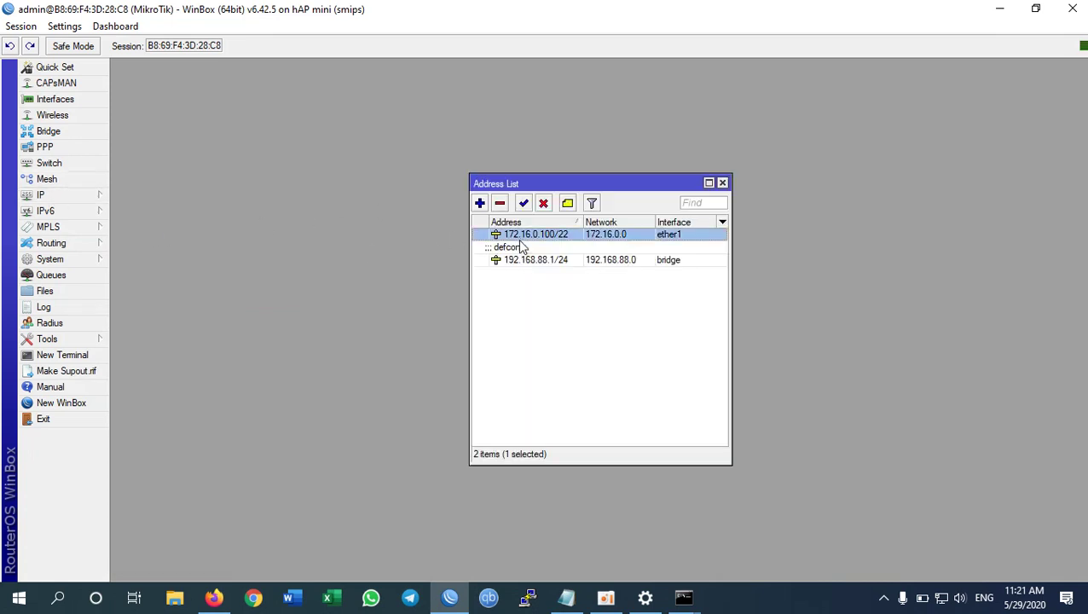
Review the default 0.0.0.0/0 route in the route list and close the route and address lists.
click(75, 199)
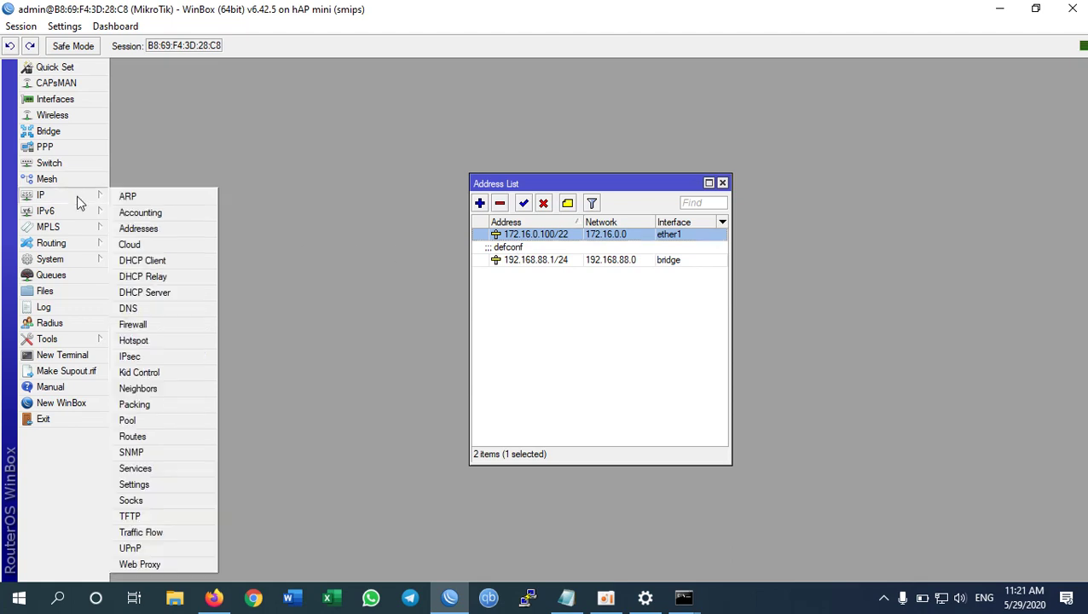
click(148, 436)
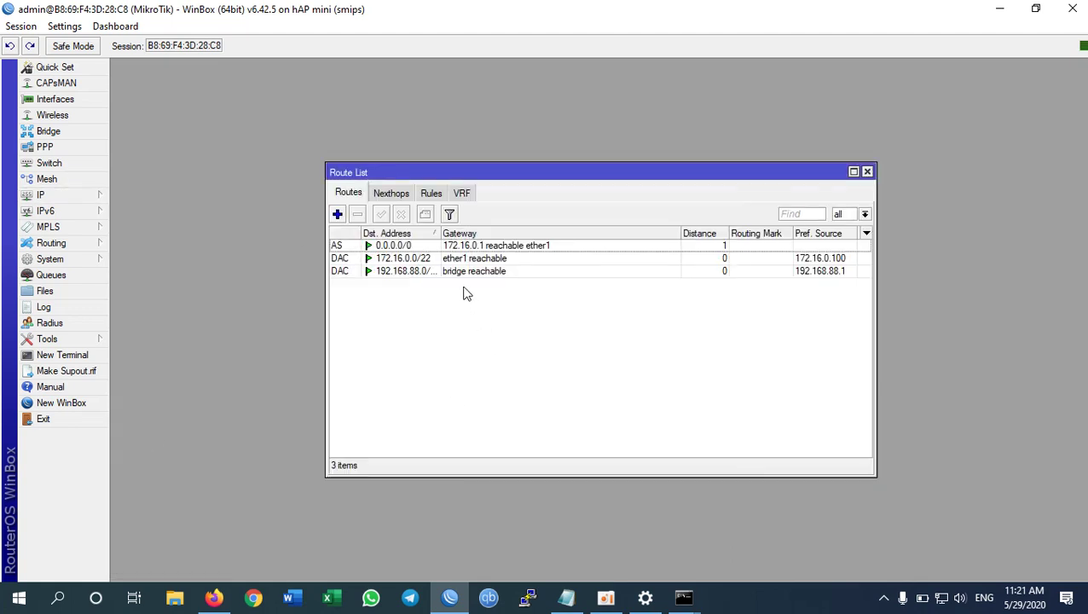
click(406, 247)
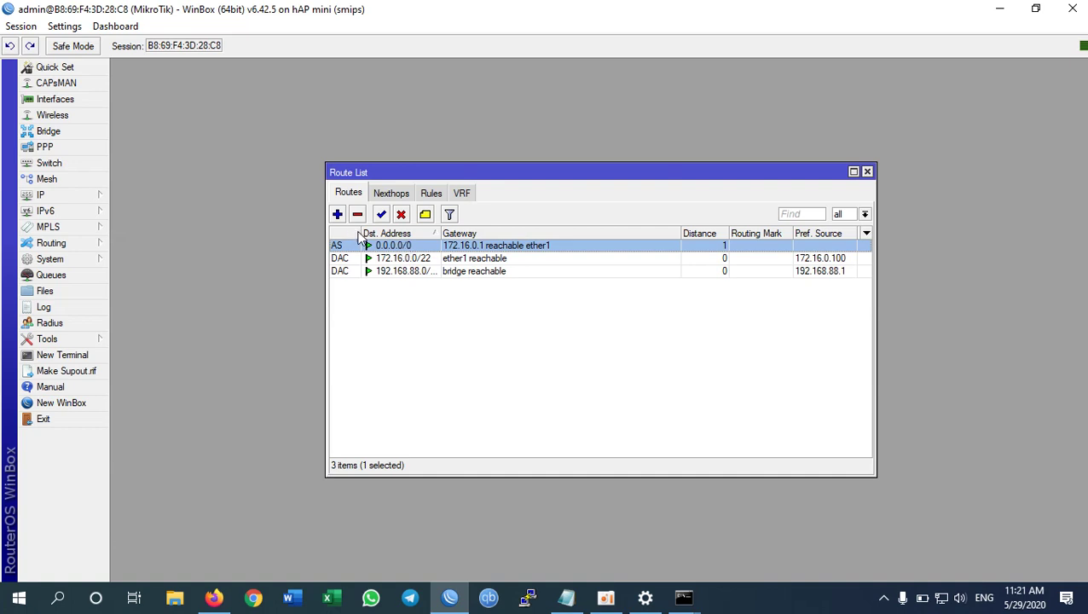
key(Escape)
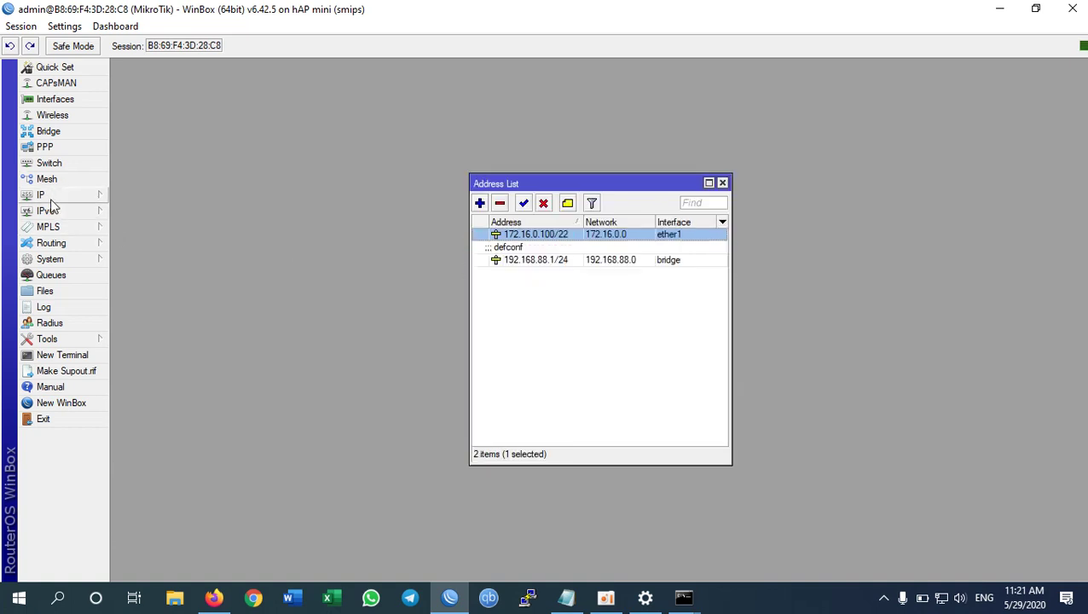
key(Escape)
Open the srcnat rule in the firewall's NAT rules, review its action and outgoing interface, and close it.
click(53, 198)
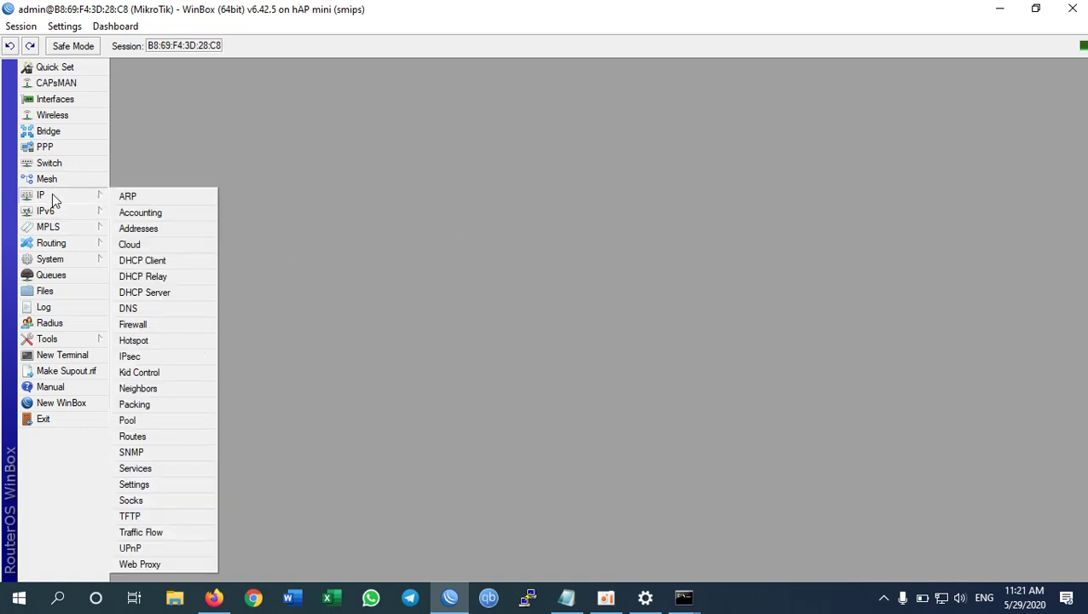
click(149, 324)
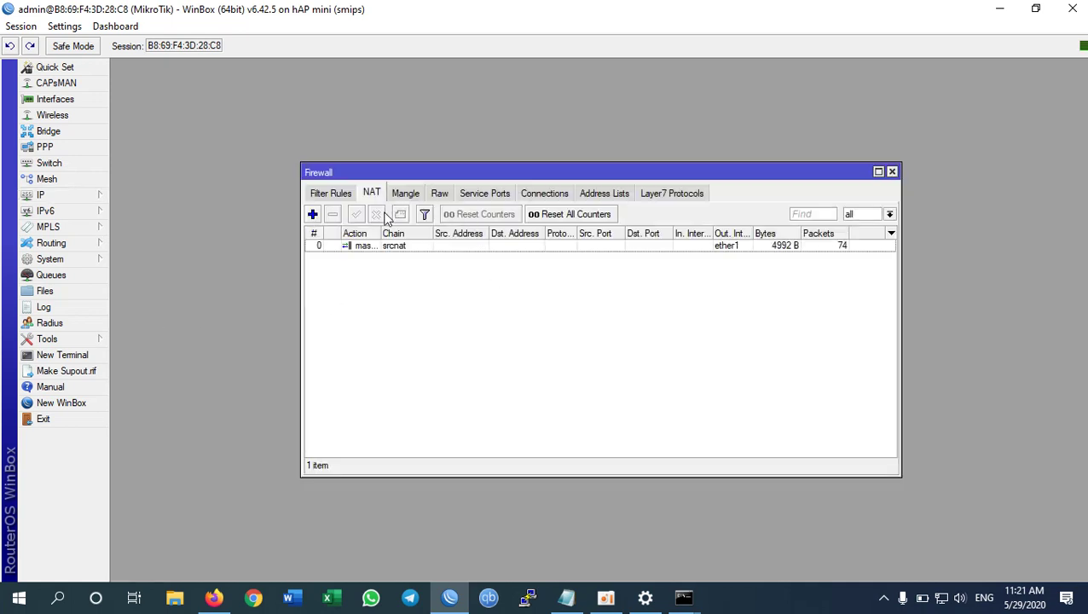
double_click(364, 247)
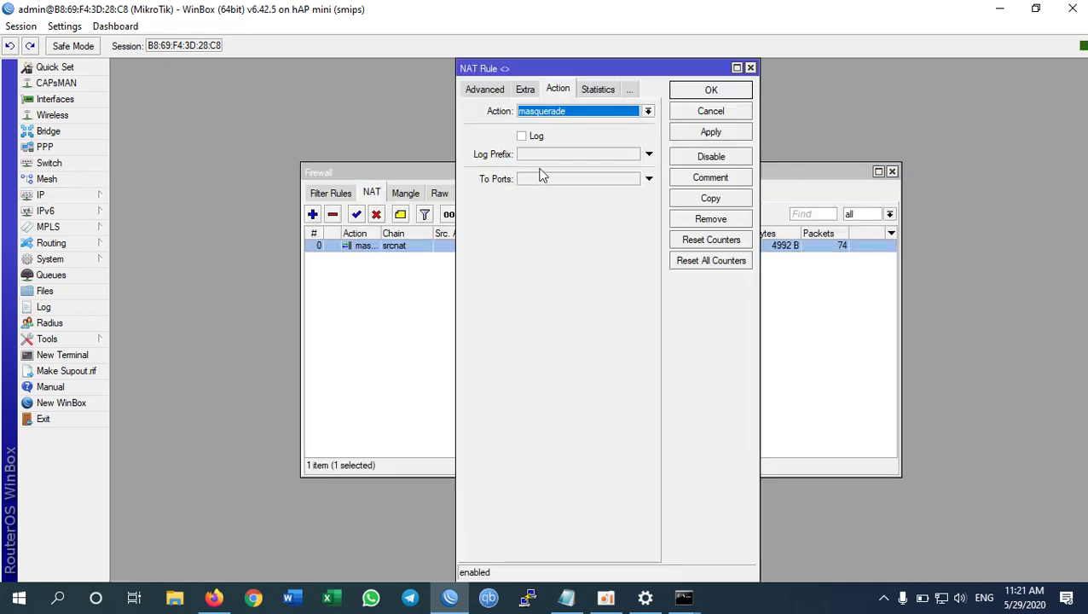
click(487, 90)
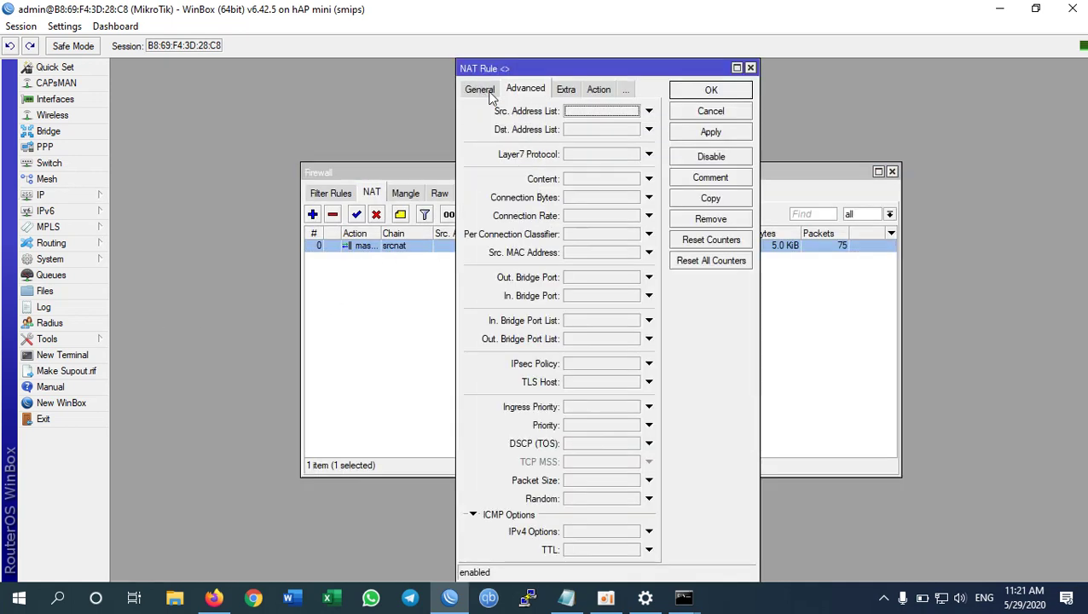
click(481, 93)
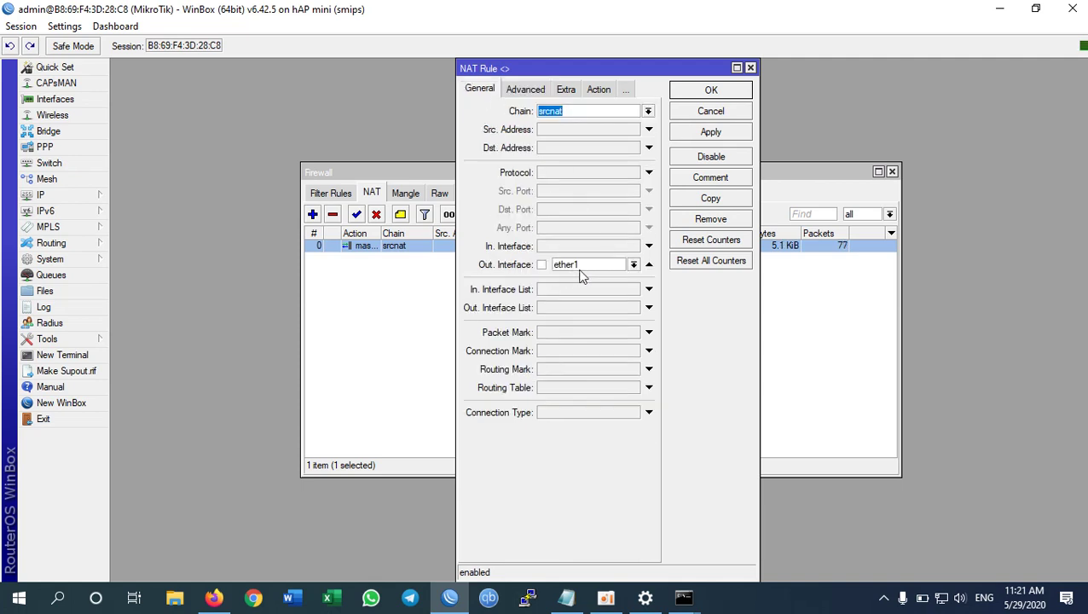
click(706, 91)
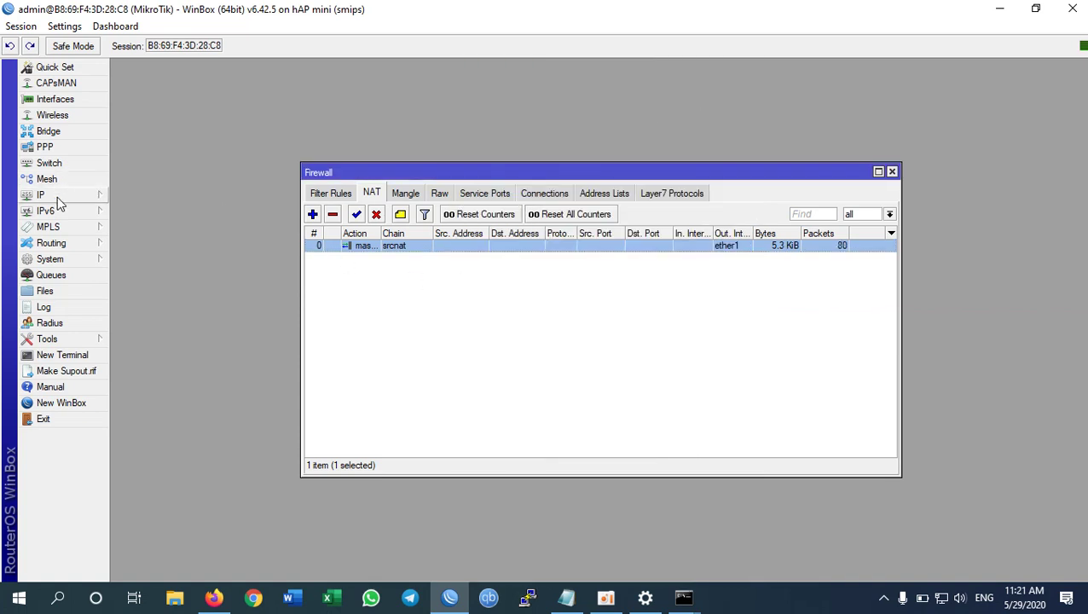
Switch to Notepad, highlight "Port1" in the Internet connection notes, and return to WinBox.
click(566, 597)
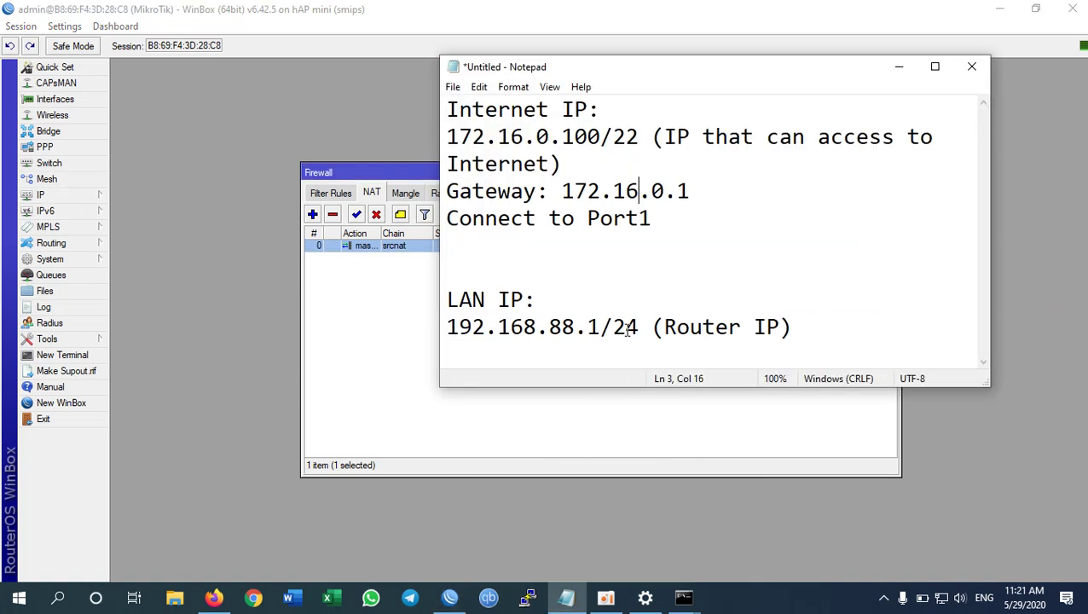
drag(664, 216, 587, 219)
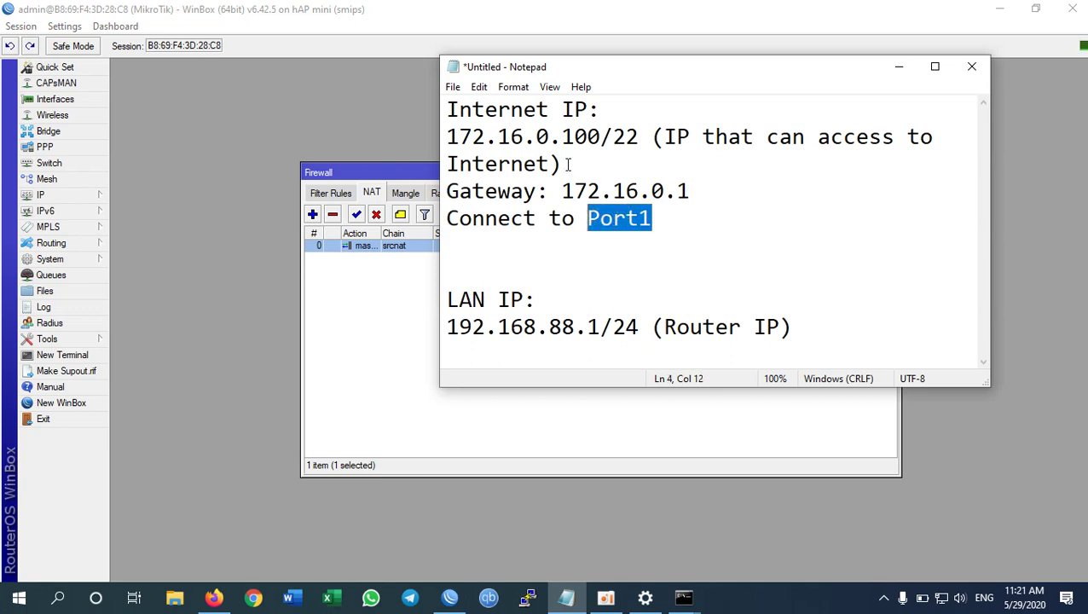
click(349, 312)
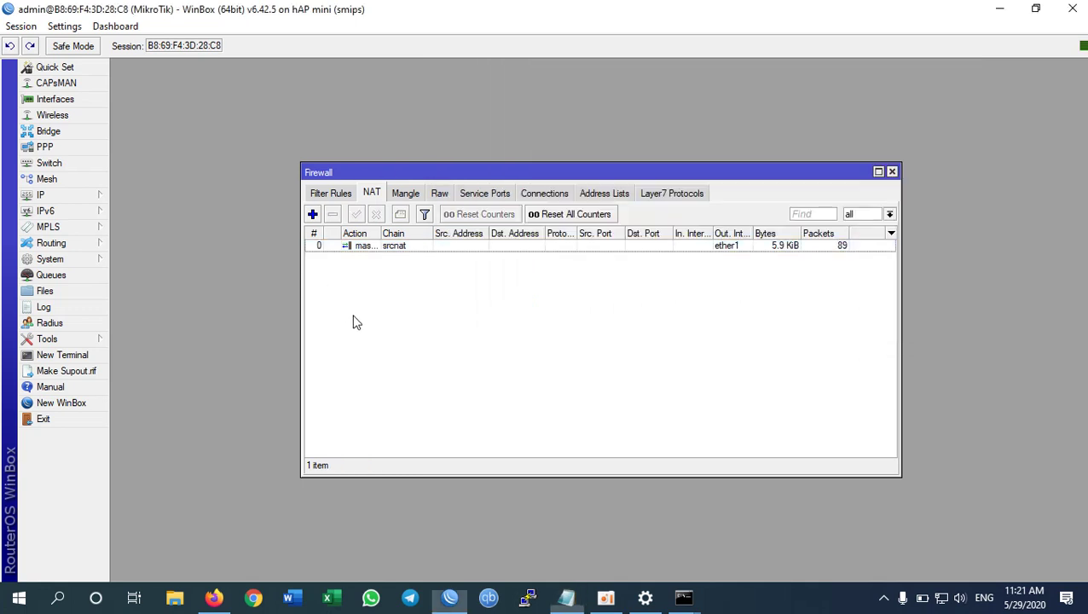
Turn off Allow Remote Requests in the router's IP DNS settings, keeping server 8.8.8.8, and confirm the settings.
click(51, 195)
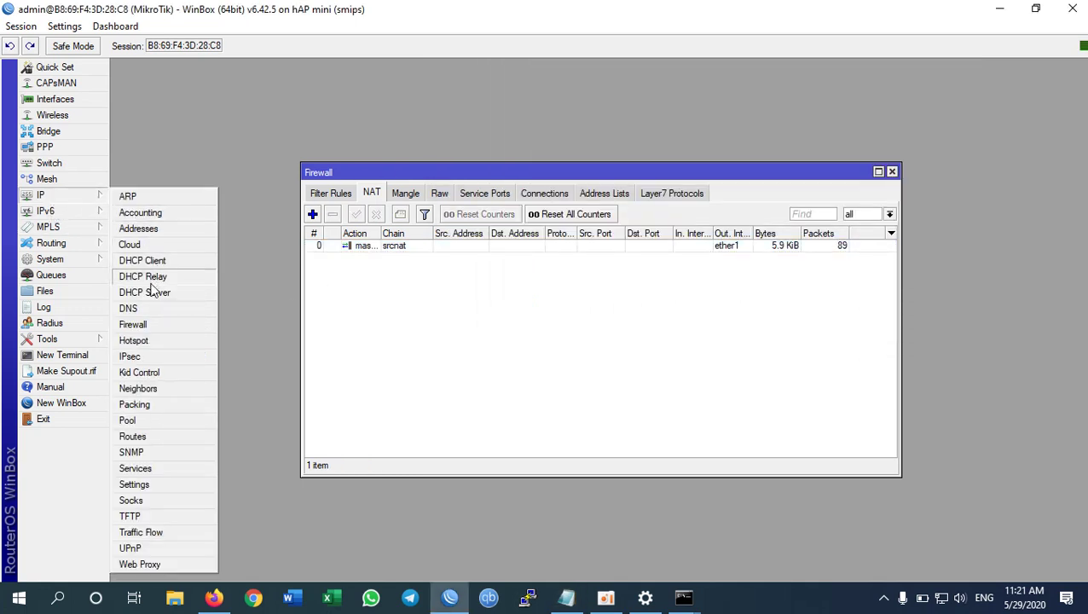
click(131, 312)
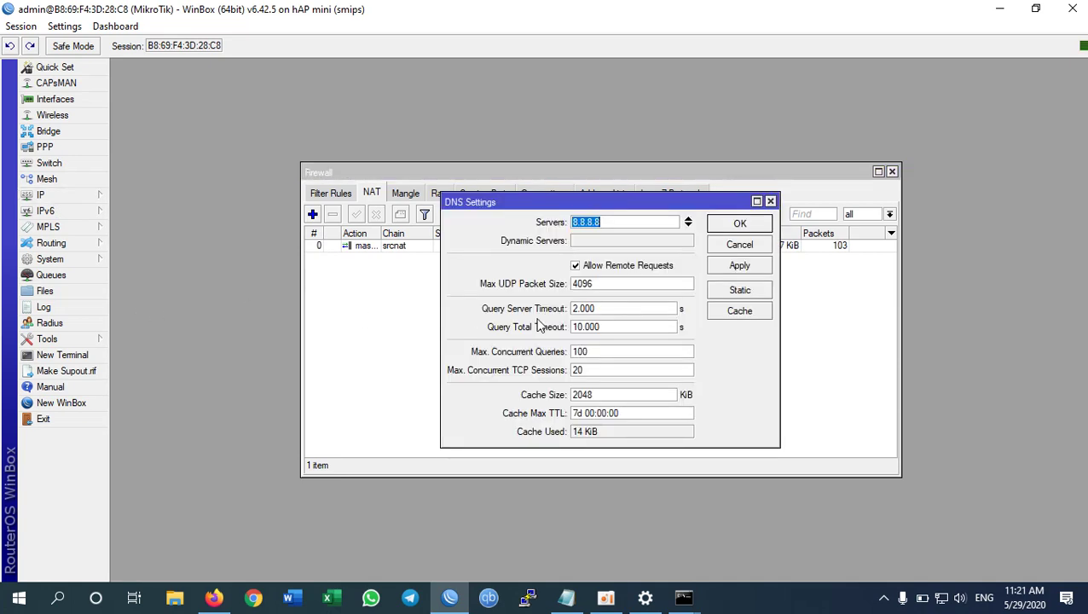
click(621, 221)
click(643, 267)
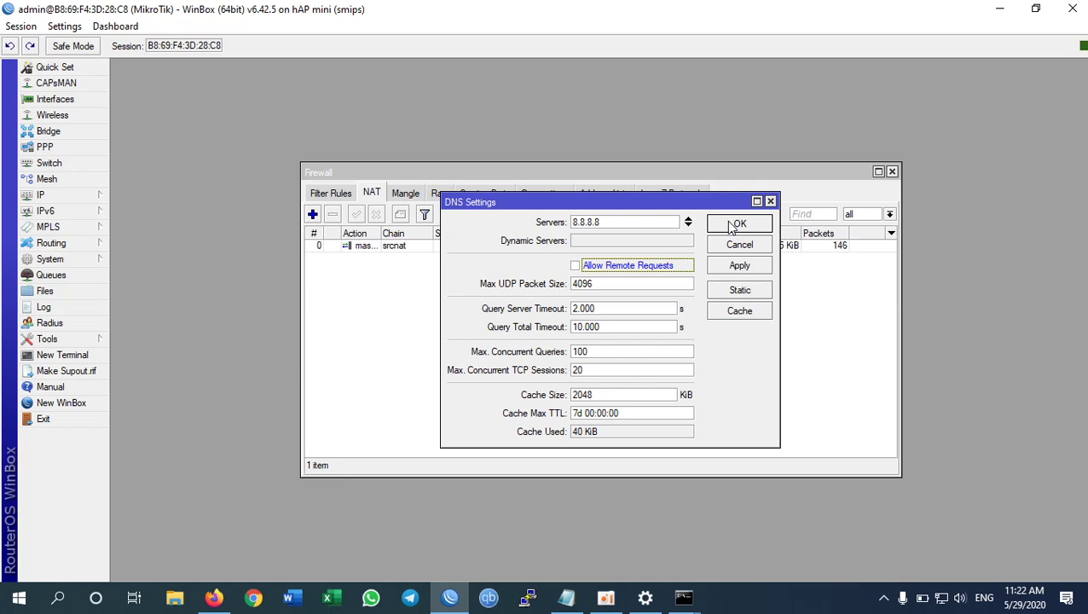
click(739, 225)
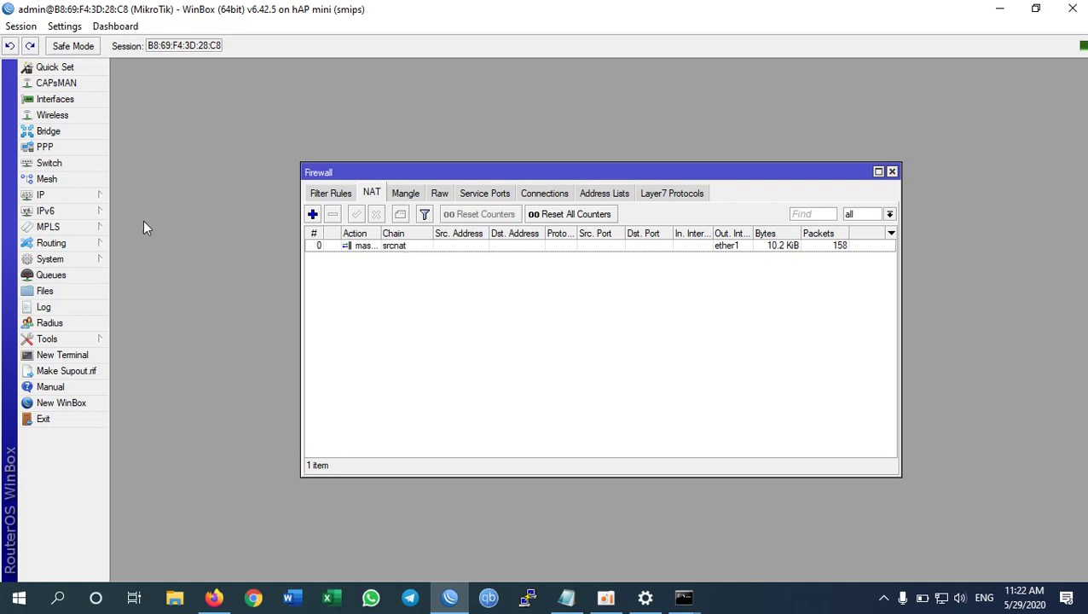
Open the router's wireless interface list, select wlan1, and check the computer's Wi-Fi status in the Windows network list.
click(48, 116)
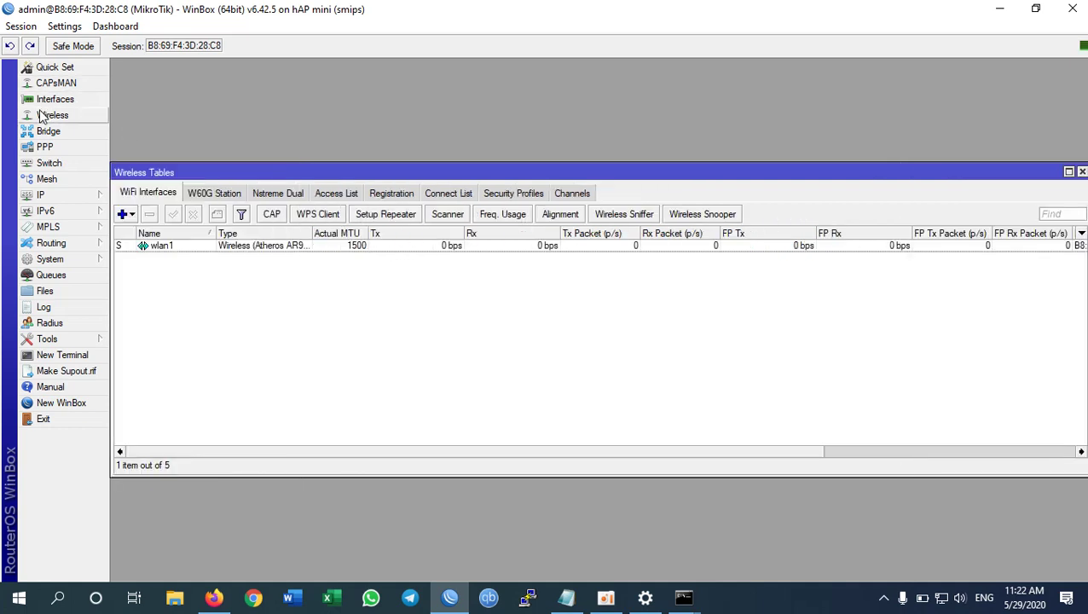
click(167, 246)
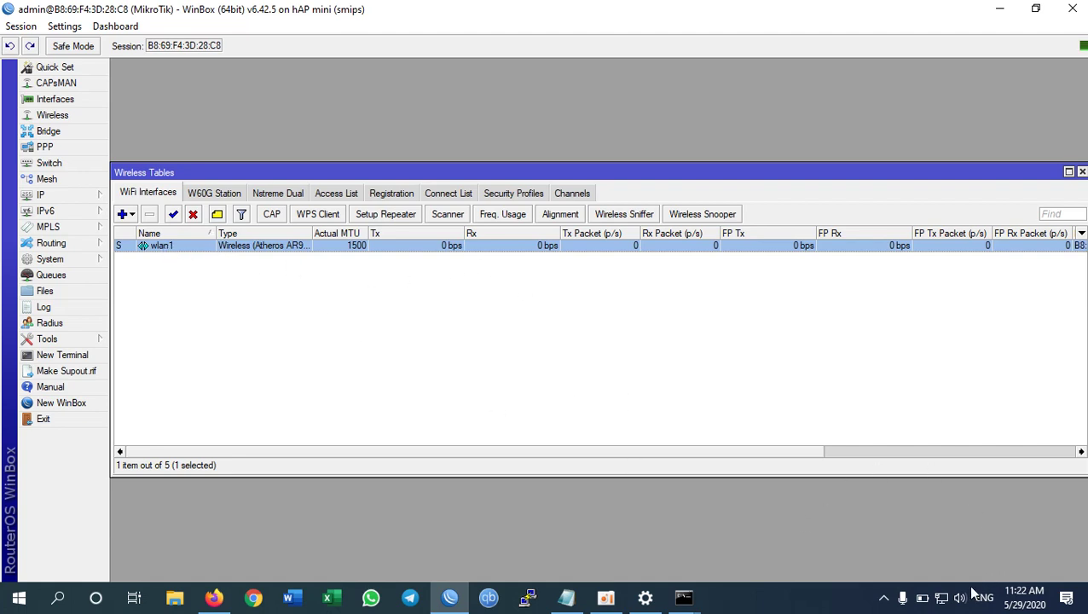
click(942, 598)
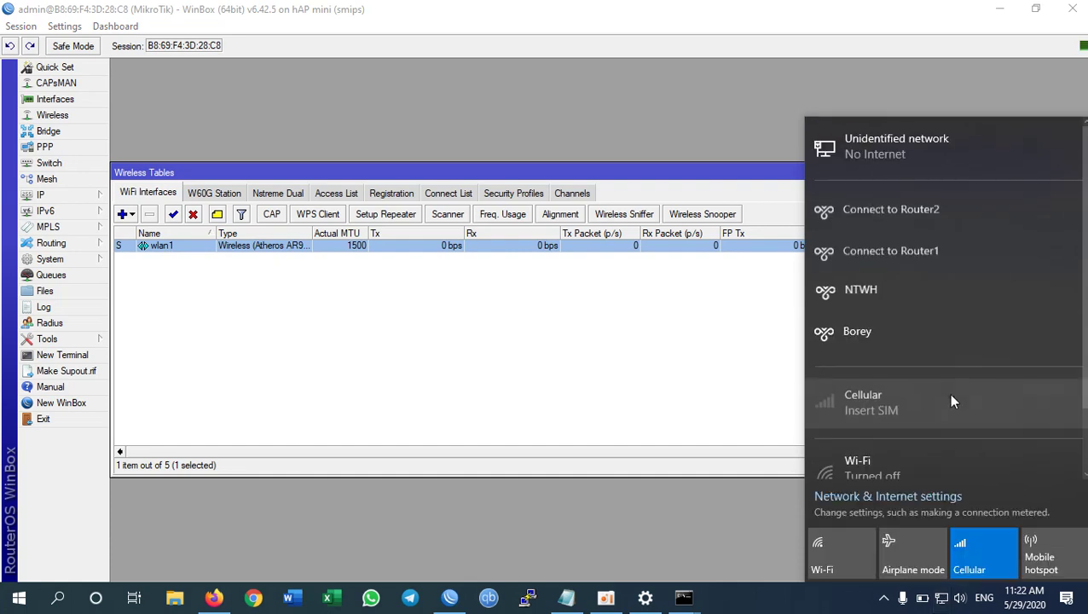
scroll(954, 344, down, 2)
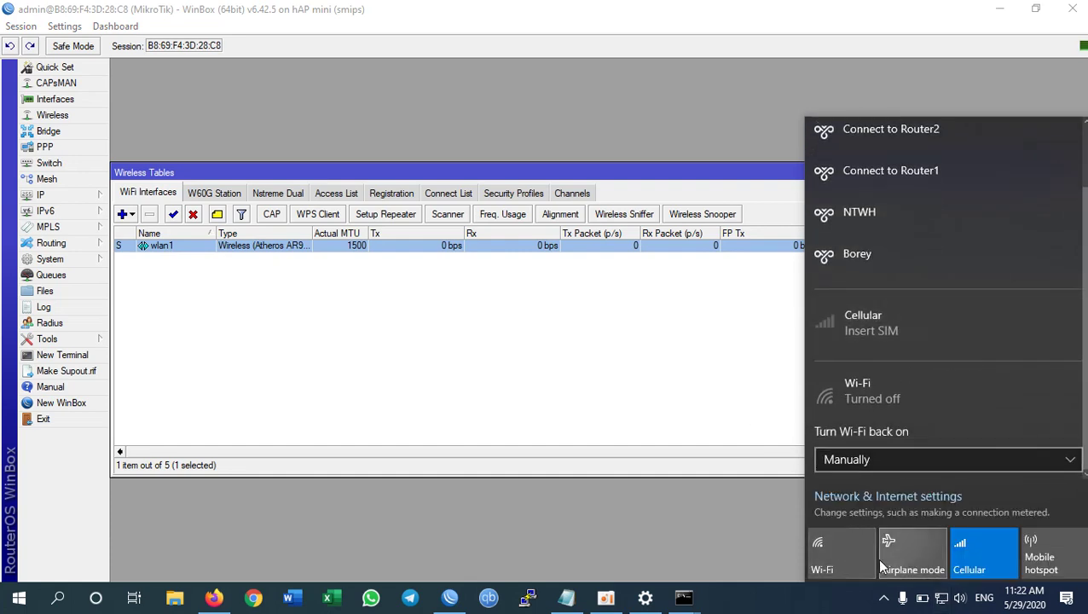
click(596, 312)
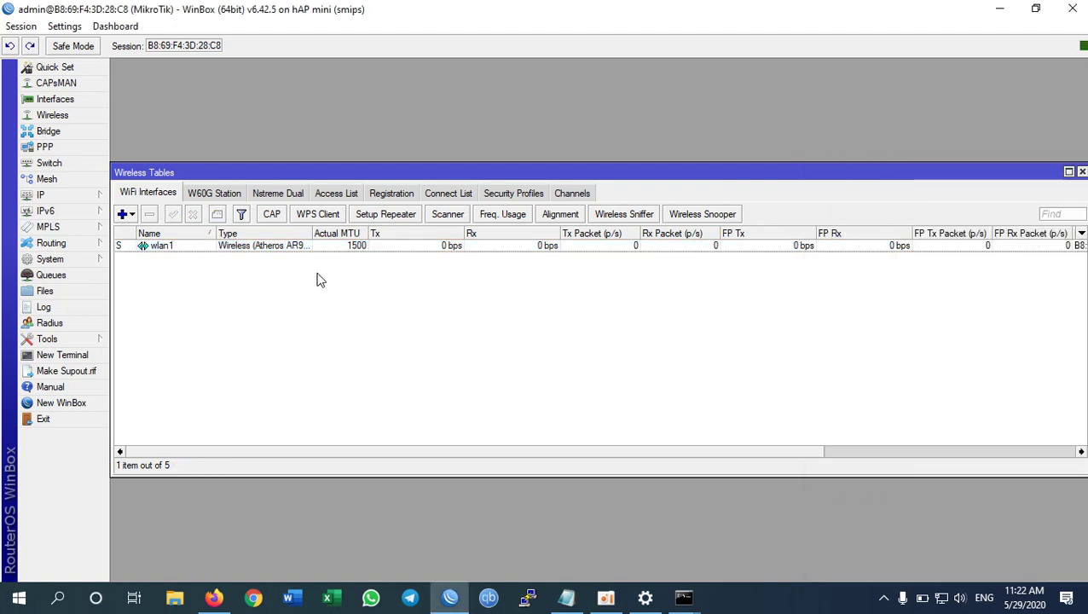
Set the SSID of the wlan1 wireless interface to the owner's name followed by "-WiFi" and save it.
click(162, 248)
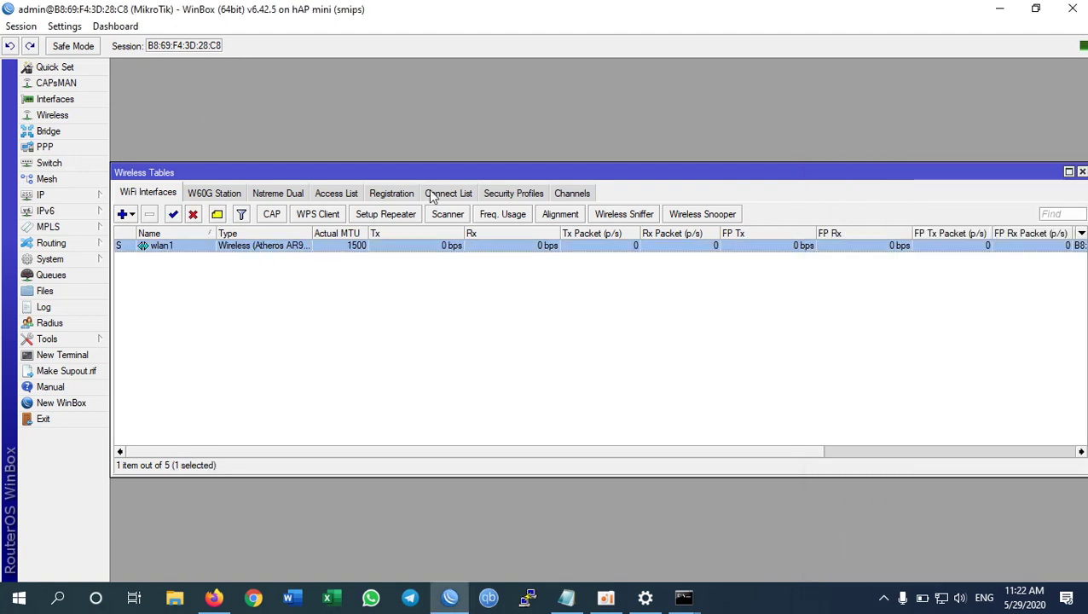
double_click(185, 247)
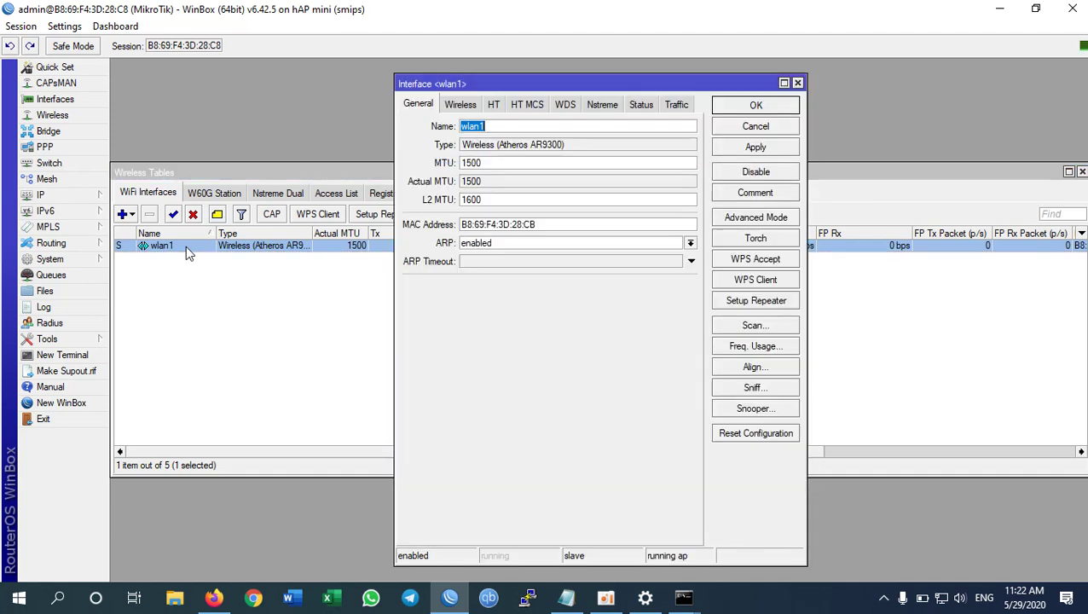
click(461, 105)
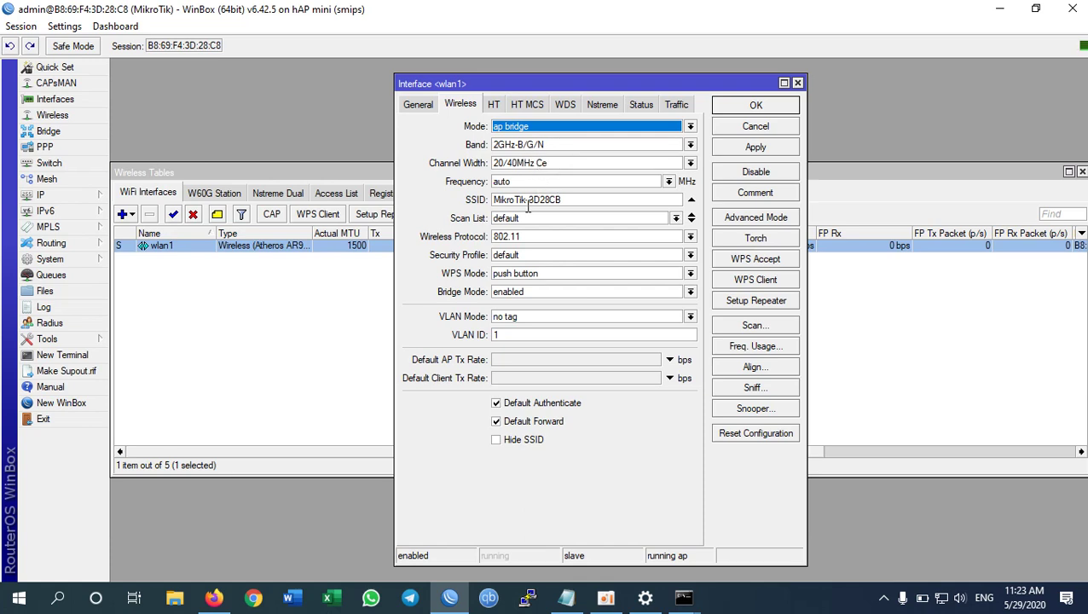
drag(584, 202, 459, 202)
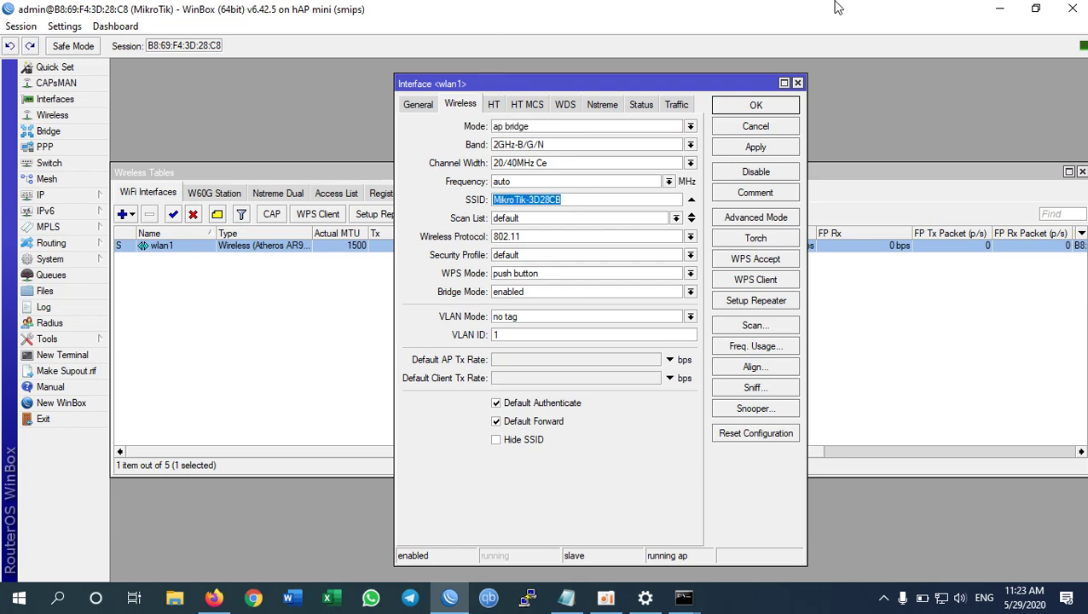
text(Bi)
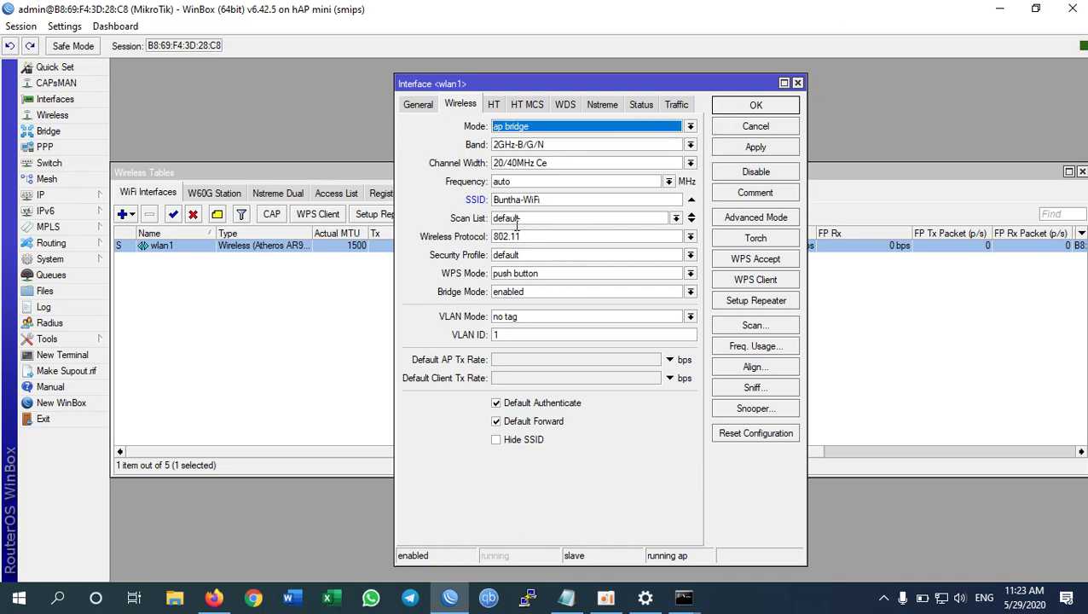
drag(562, 201, 480, 201)
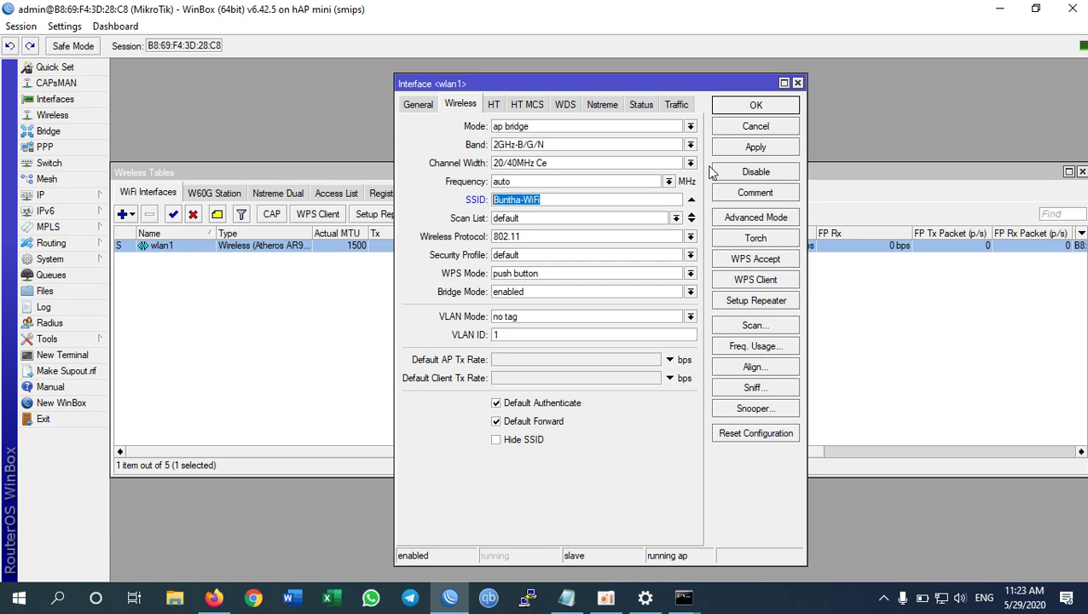
click(749, 109)
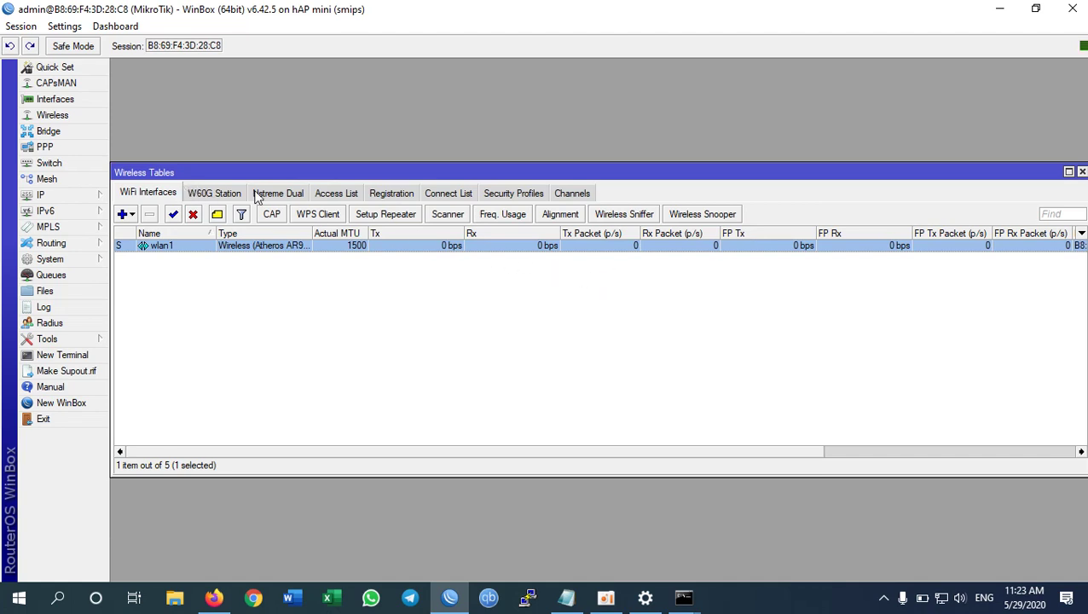
Open the default wireless security profile and set its mode to dynamic keys.
click(505, 194)
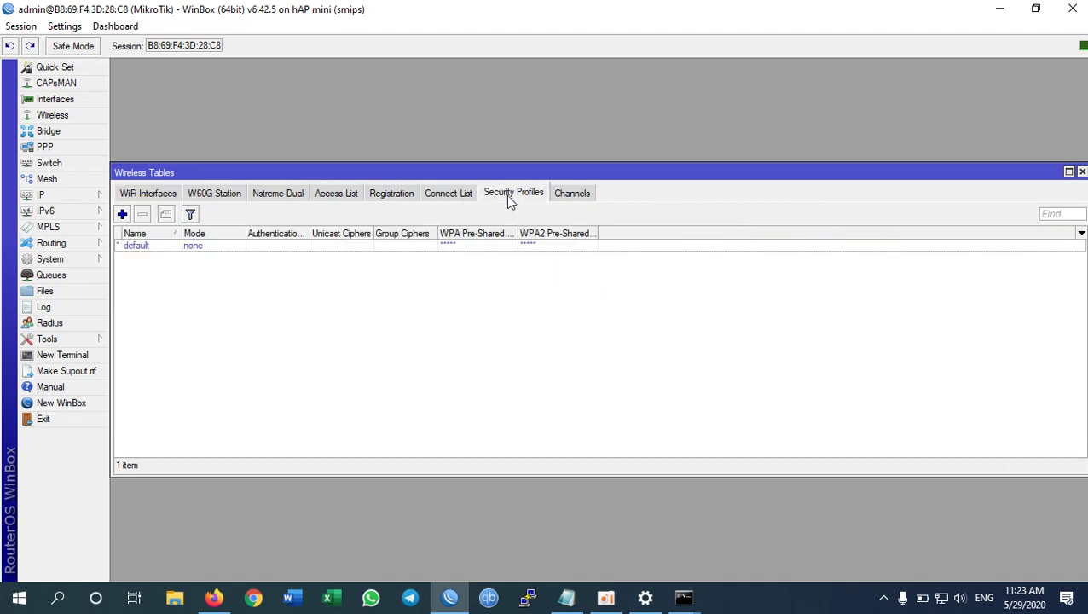
click(134, 248)
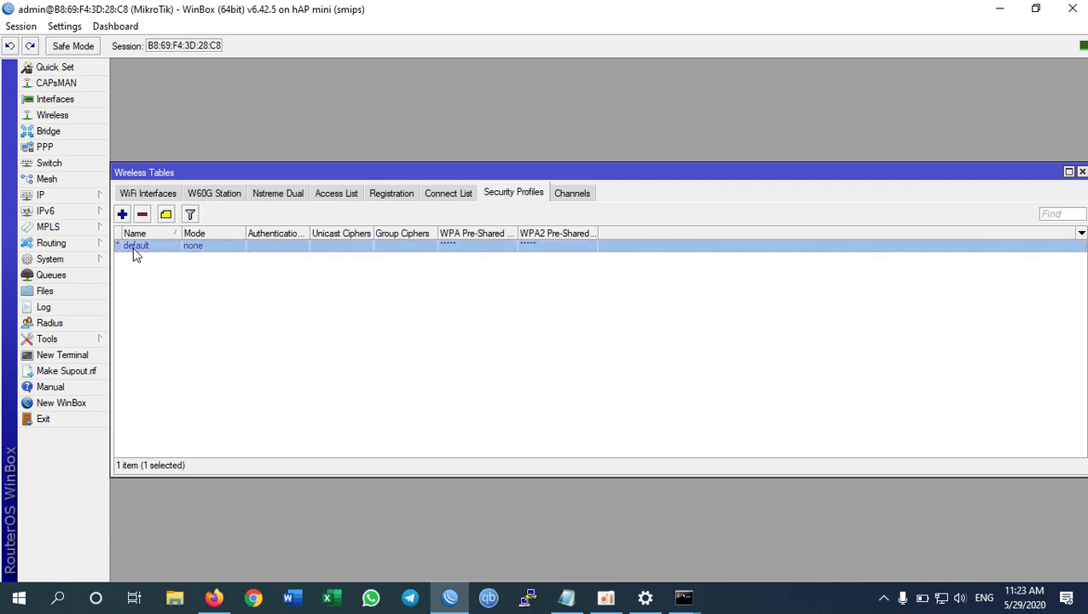
double_click(197, 244)
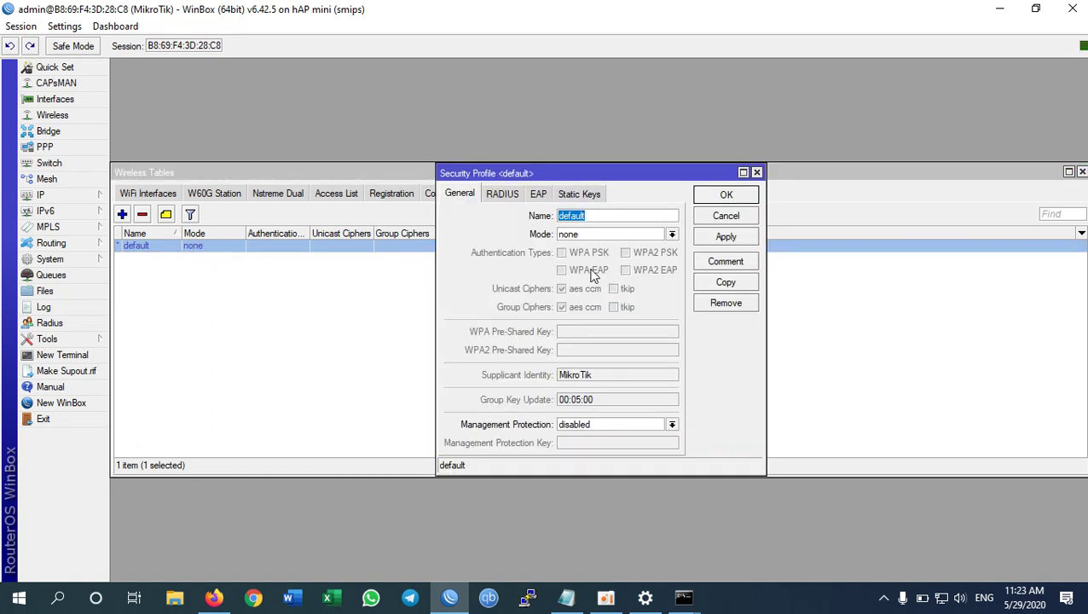
click(673, 234)
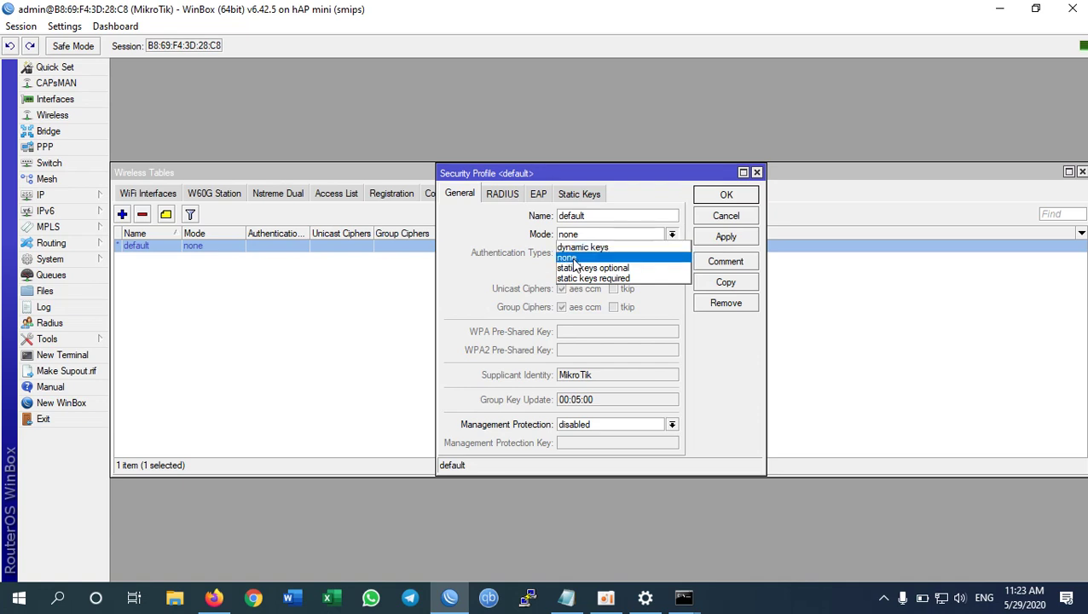
click(620, 248)
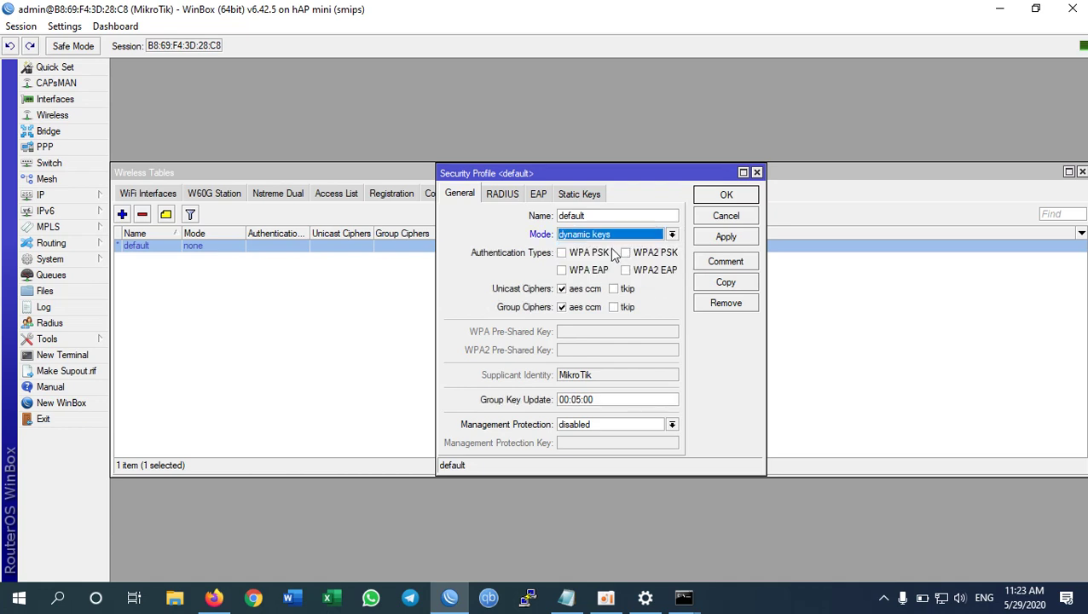
Enable WPA PSK and WPA2 PSK authentication and add tkip to the unicast and group ciphers.
click(601, 257)
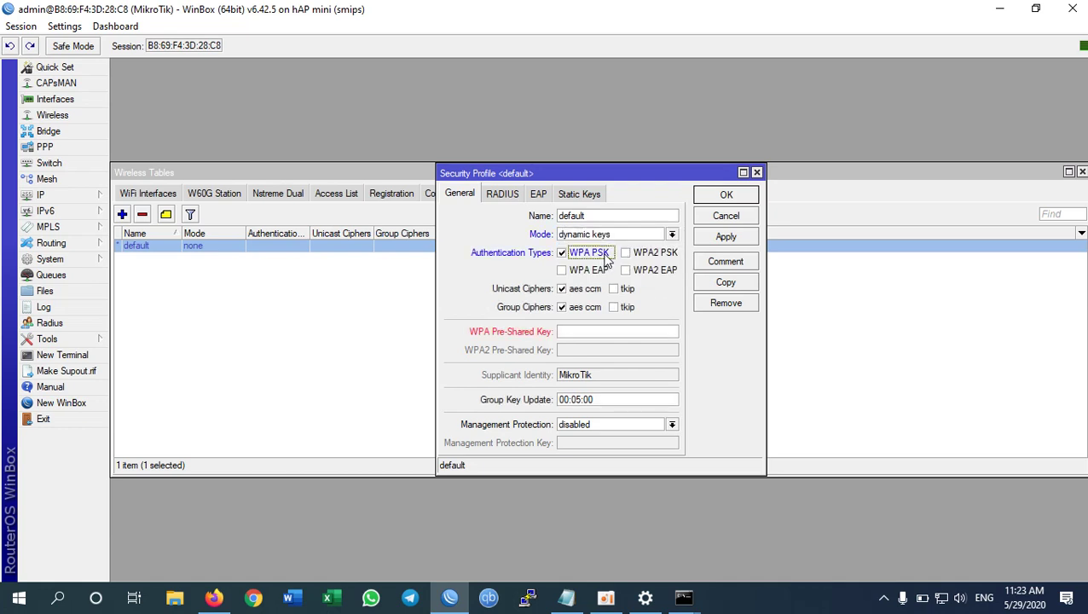
click(641, 259)
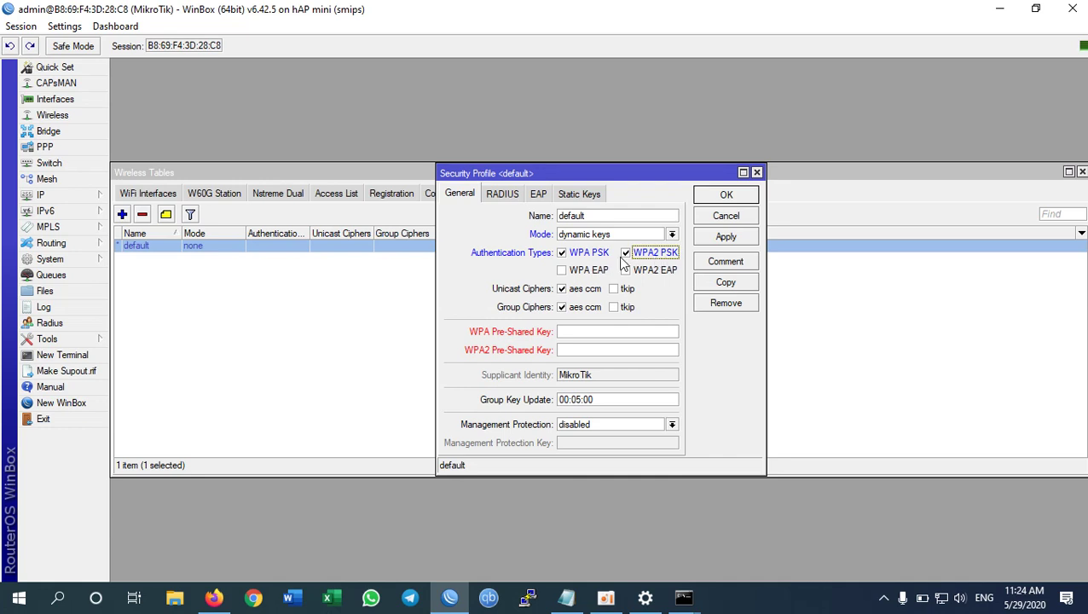
click(627, 290)
click(626, 308)
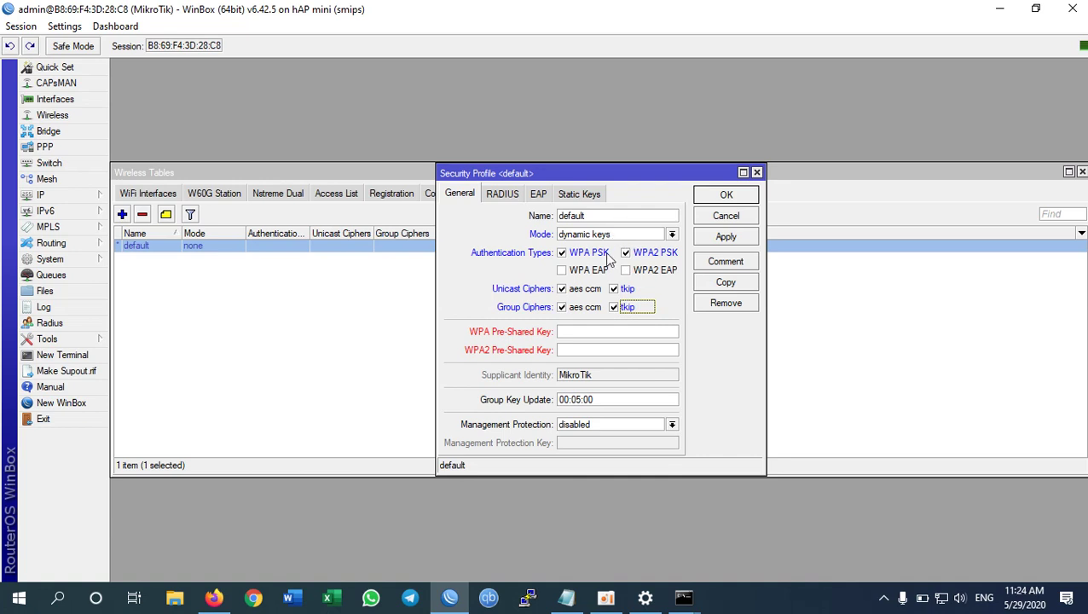
Enter the WPA and WPA2 pre-shared keys, save the security profile, and return to the WiFi interface list.
click(610, 330)
text(***********)
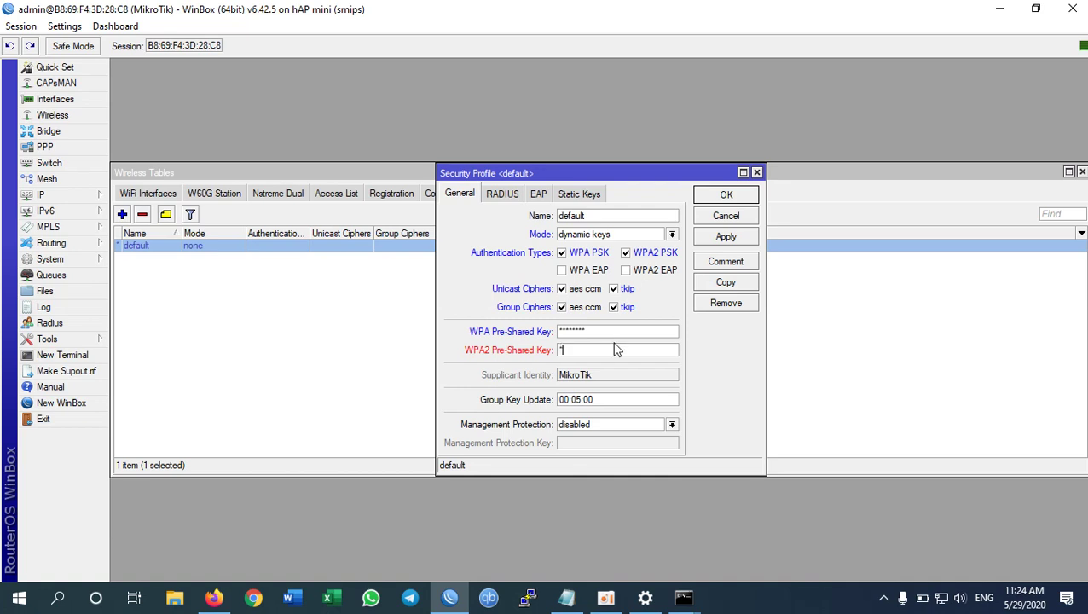
text(****)
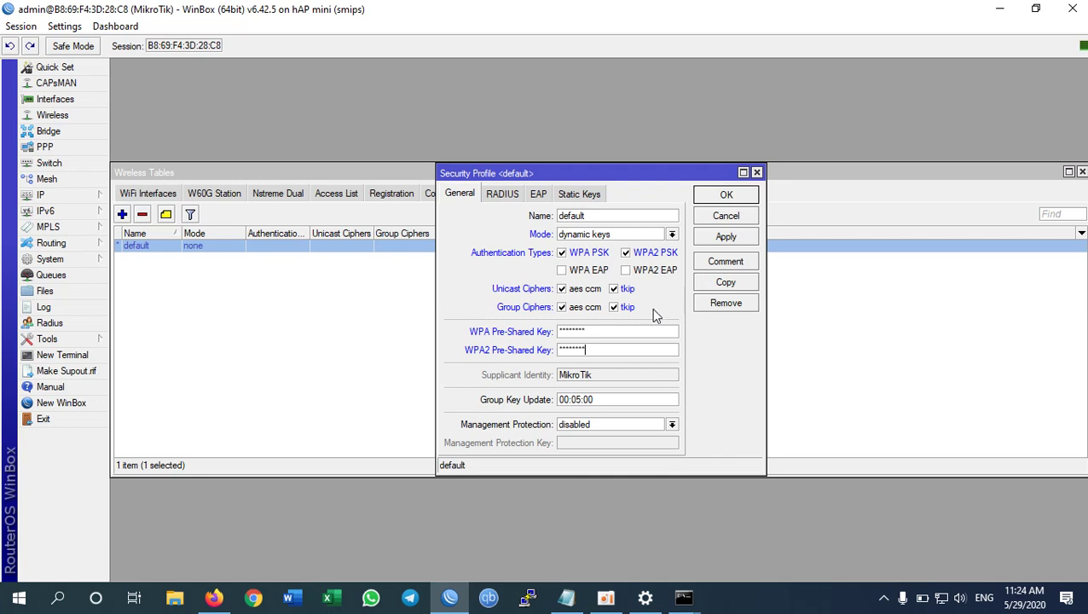
click(727, 196)
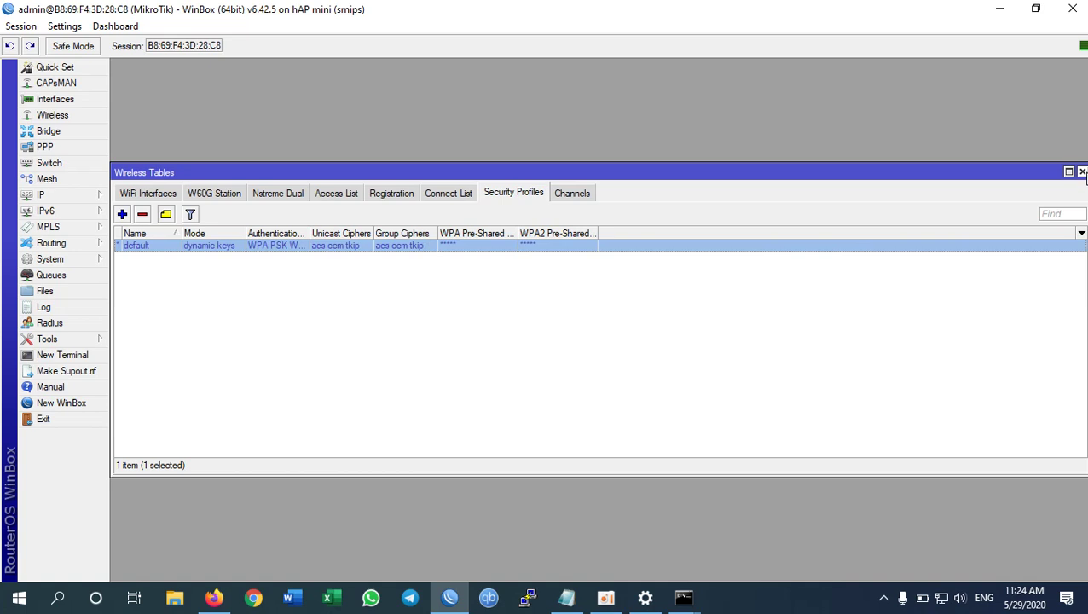
click(382, 358)
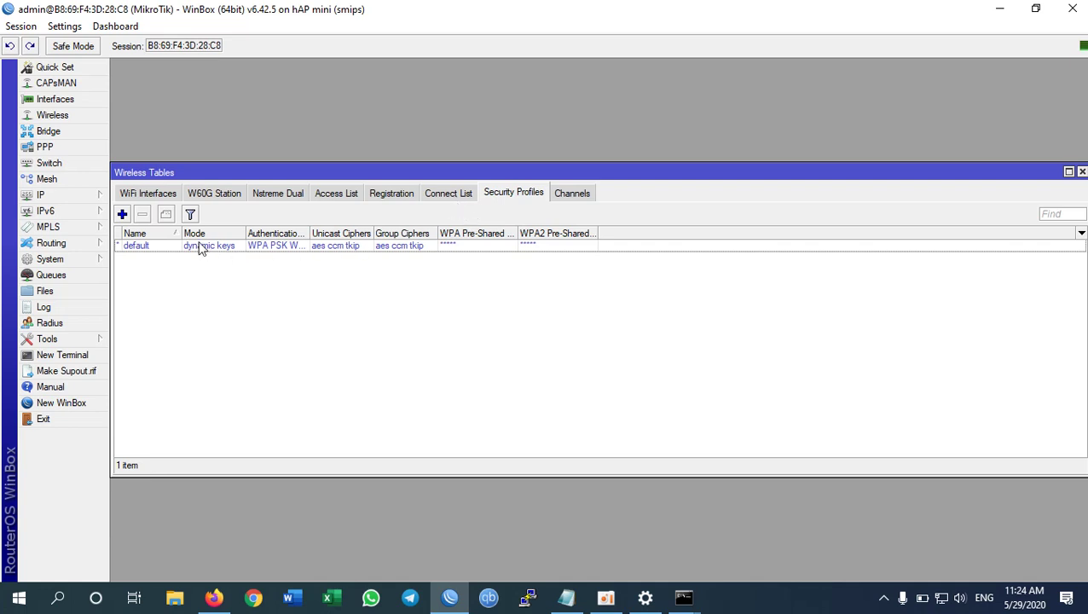
click(157, 195)
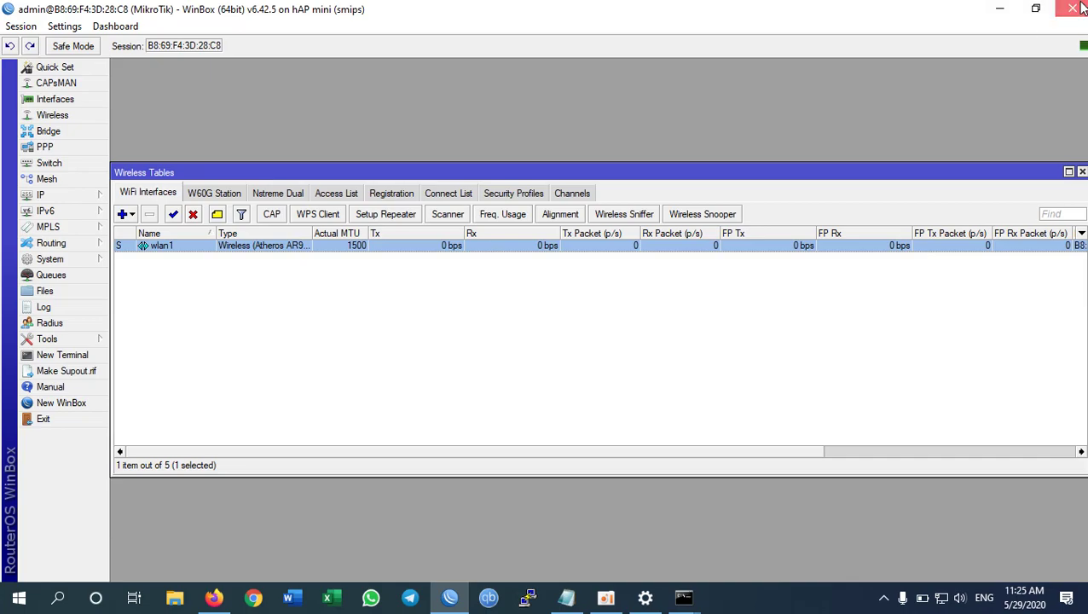
Minimise WinBox, test Internet access by playing a YouTube video in Firefox, and close the browser.
click(999, 8)
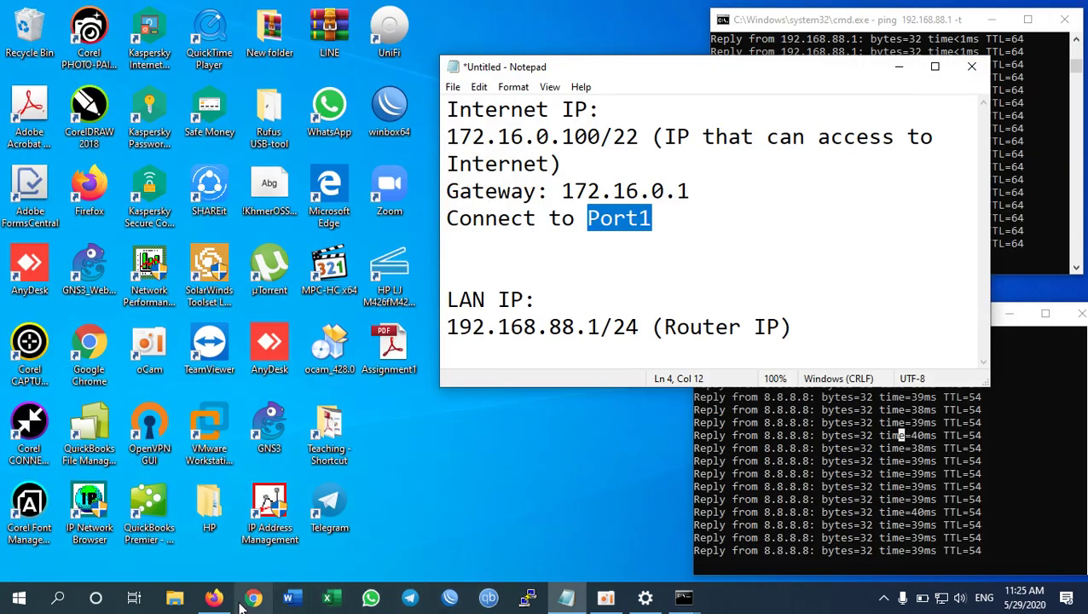
click(213, 598)
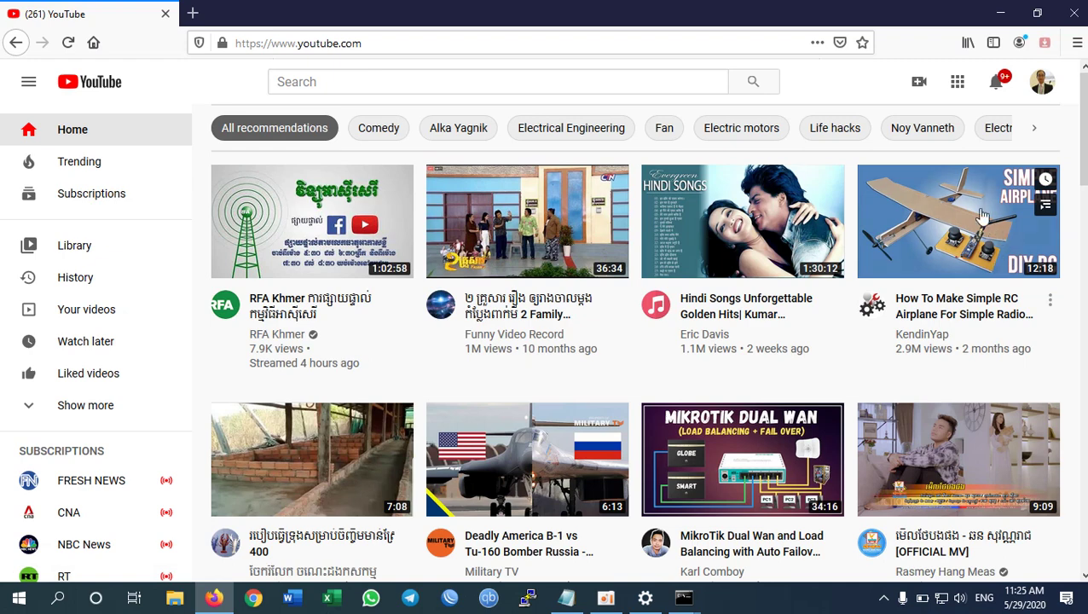
click(762, 218)
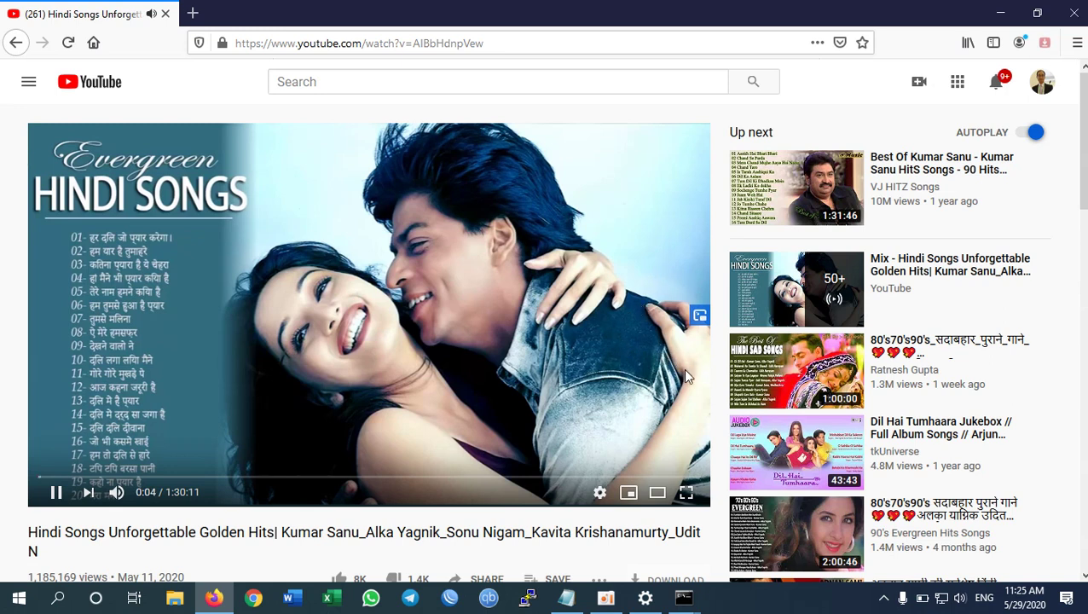
mouse_move(846, 388)
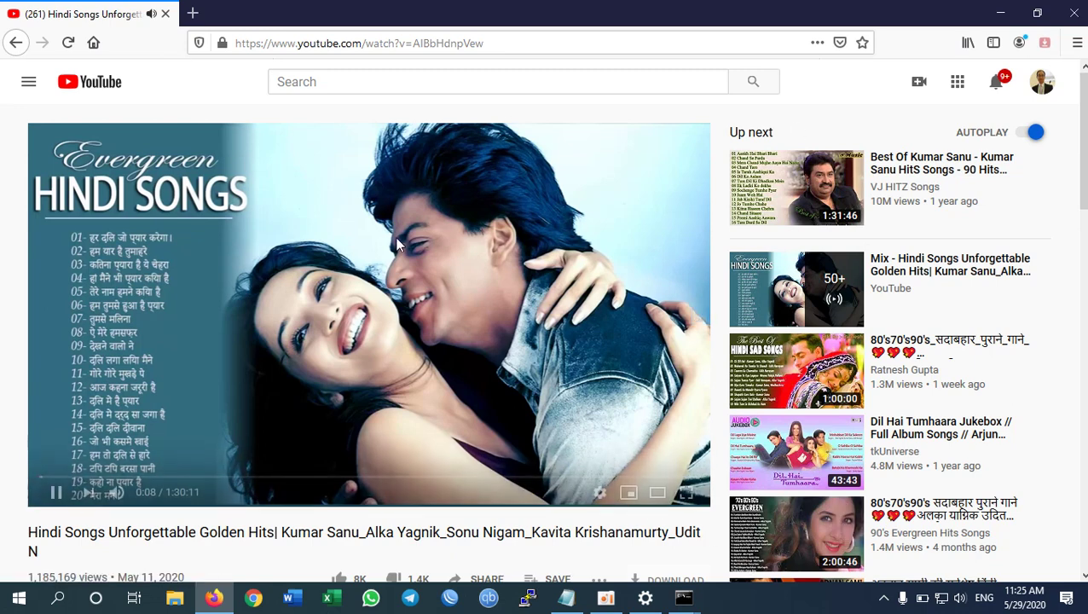
click(533, 334)
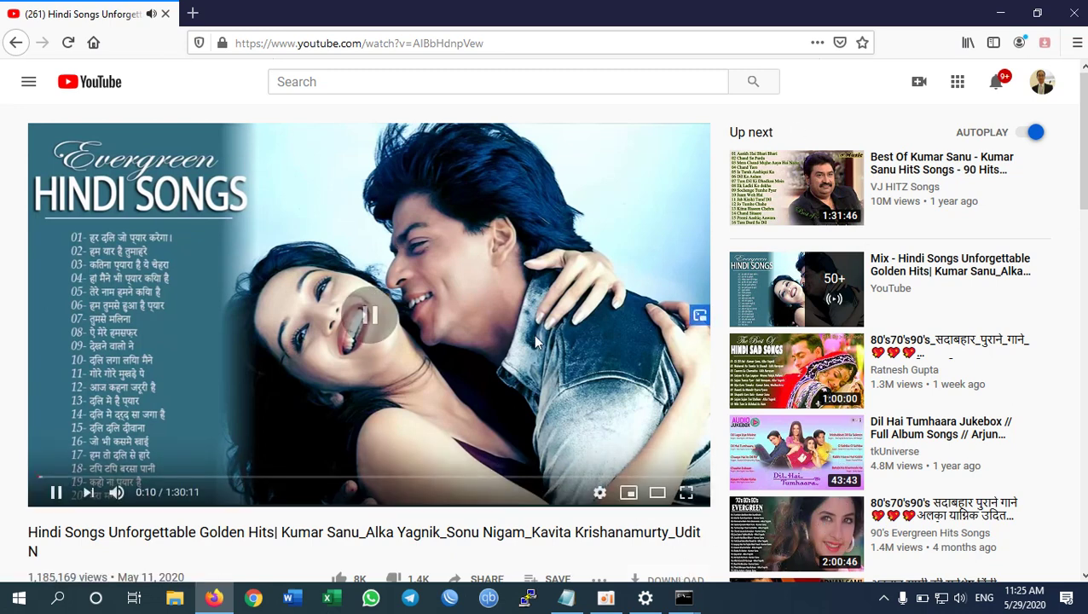
click(1078, 12)
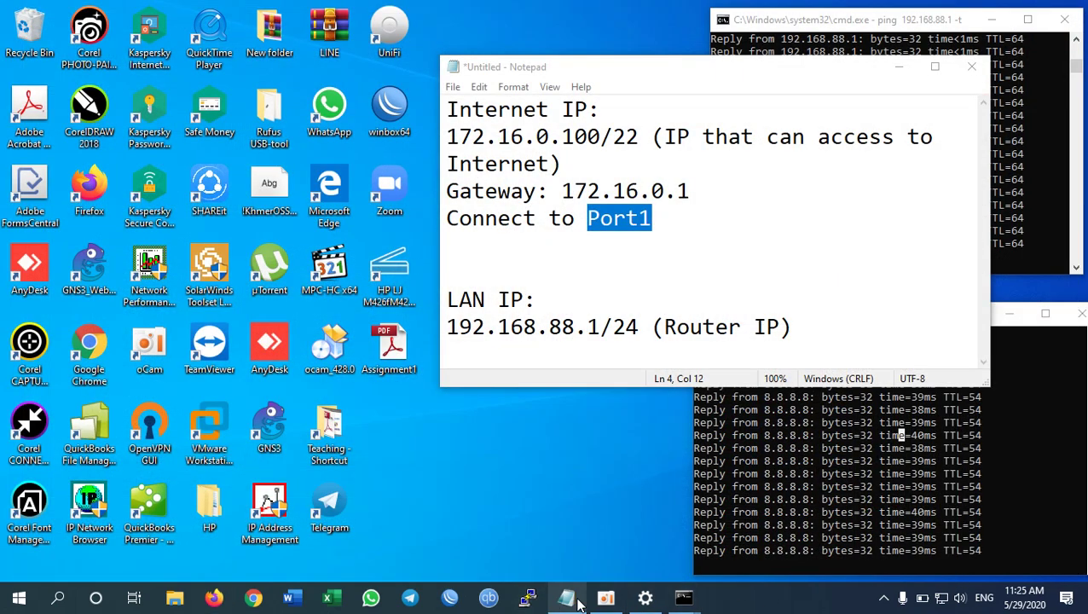
Turn on the computer's Wi-Fi and connect to the MikroTik router's secured wireless network by entering its network security key.
click(941, 596)
click(840, 552)
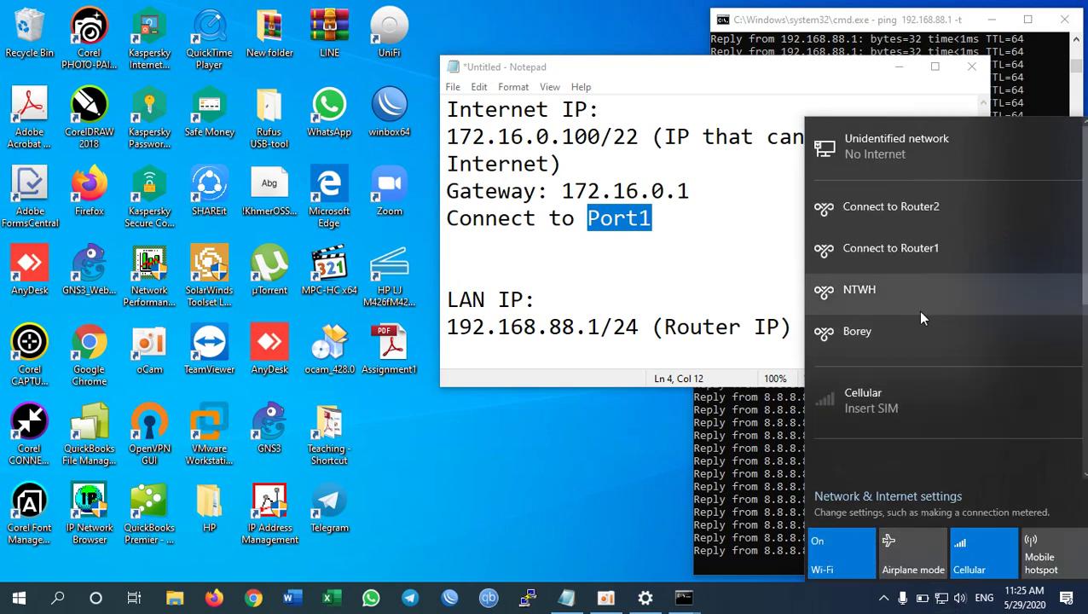
scroll(1006, 401, down, 5)
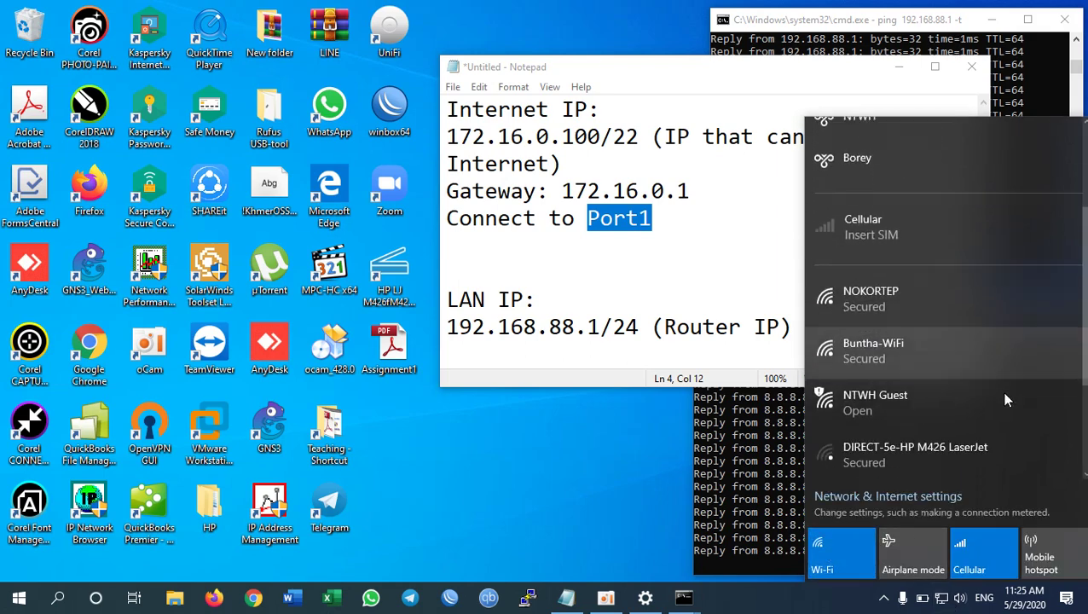
click(901, 305)
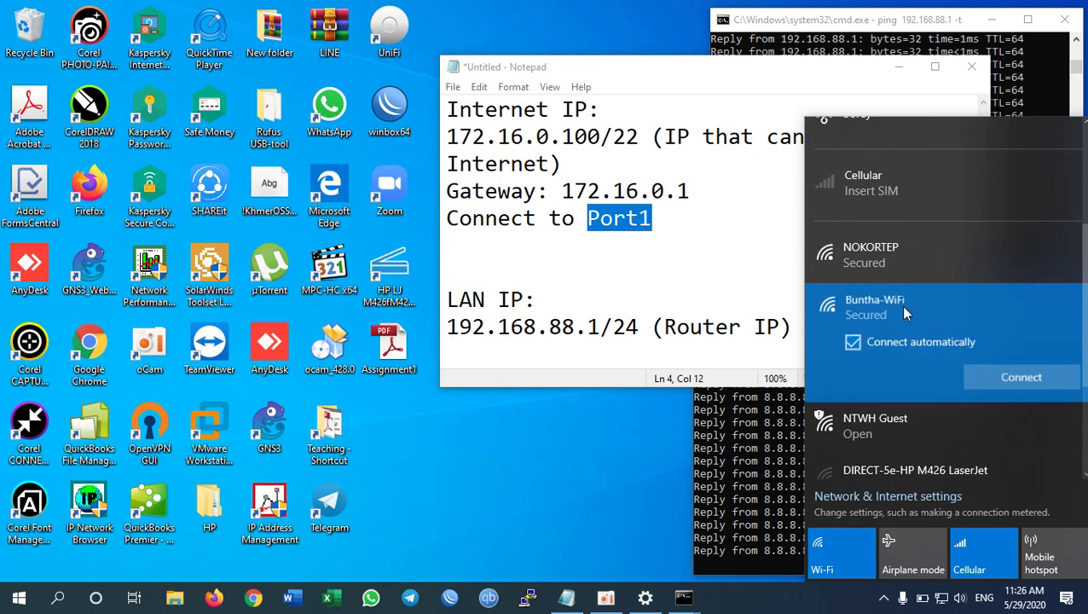
click(1015, 376)
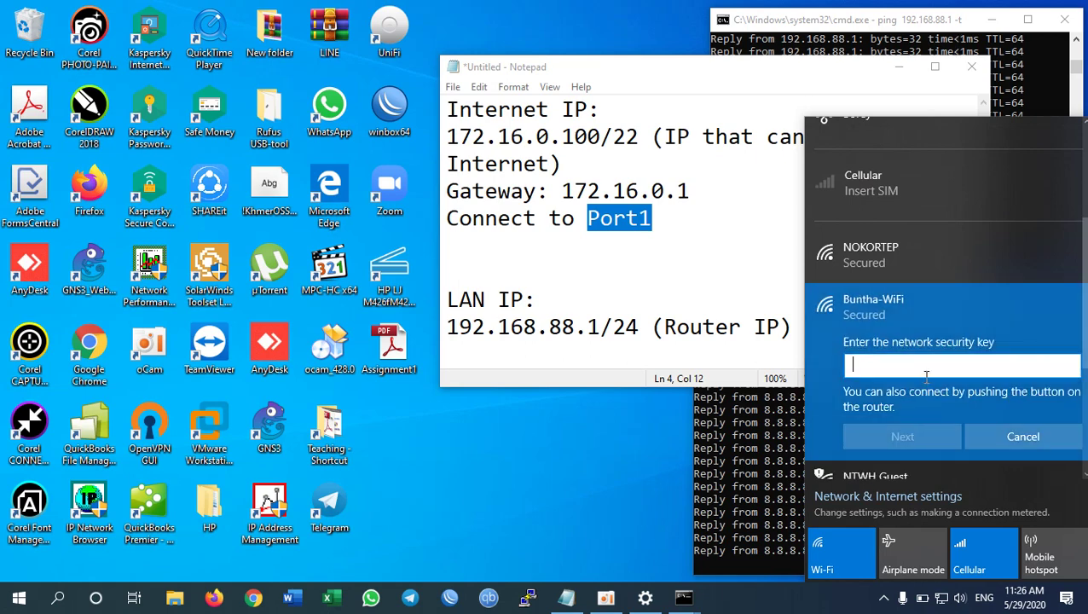
text(11)
click(918, 428)
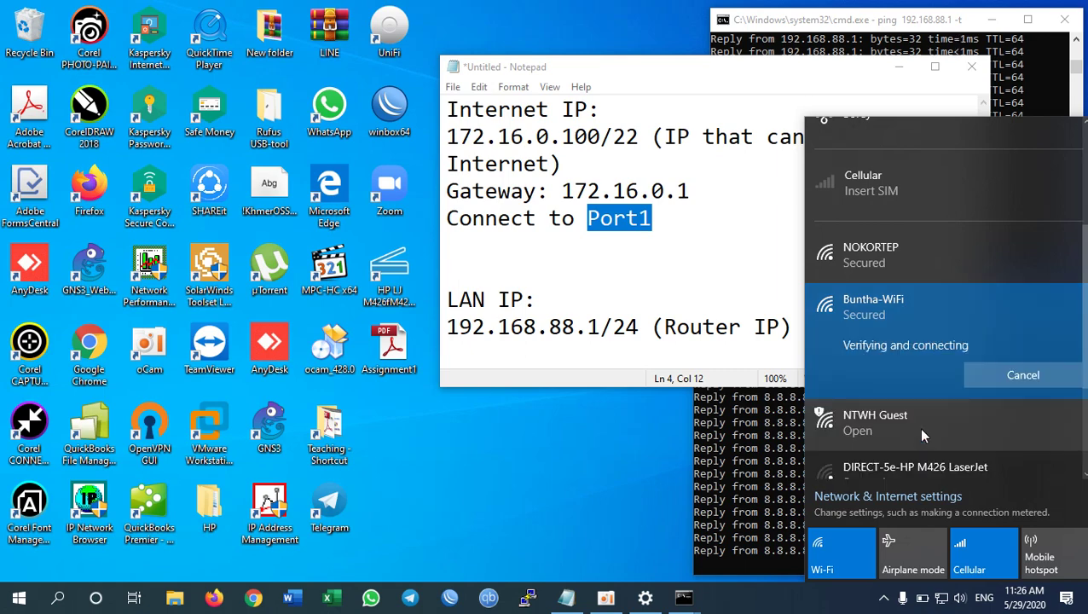
Disable the Ethernet adapter in Windows Network Connections, then minimise the Network Connections and Settings windows.
click(653, 604)
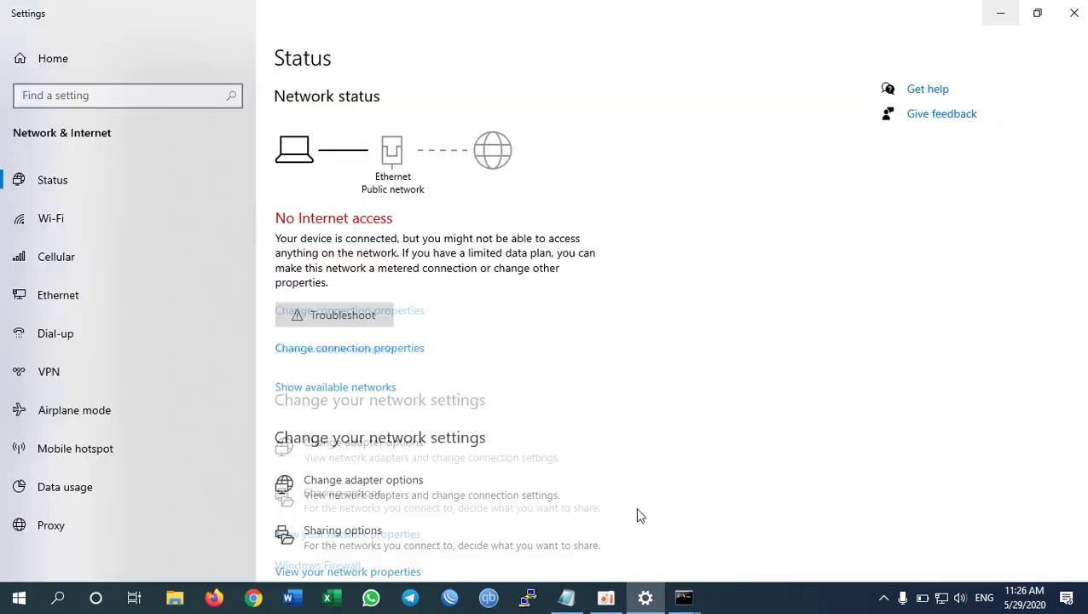
click(354, 435)
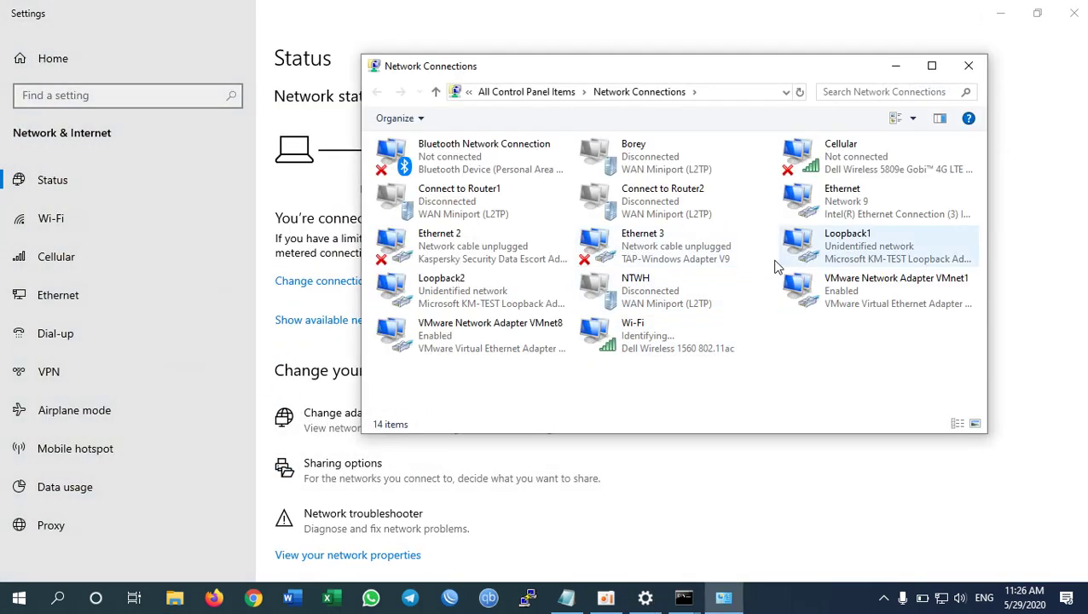
right_click(836, 201)
click(855, 213)
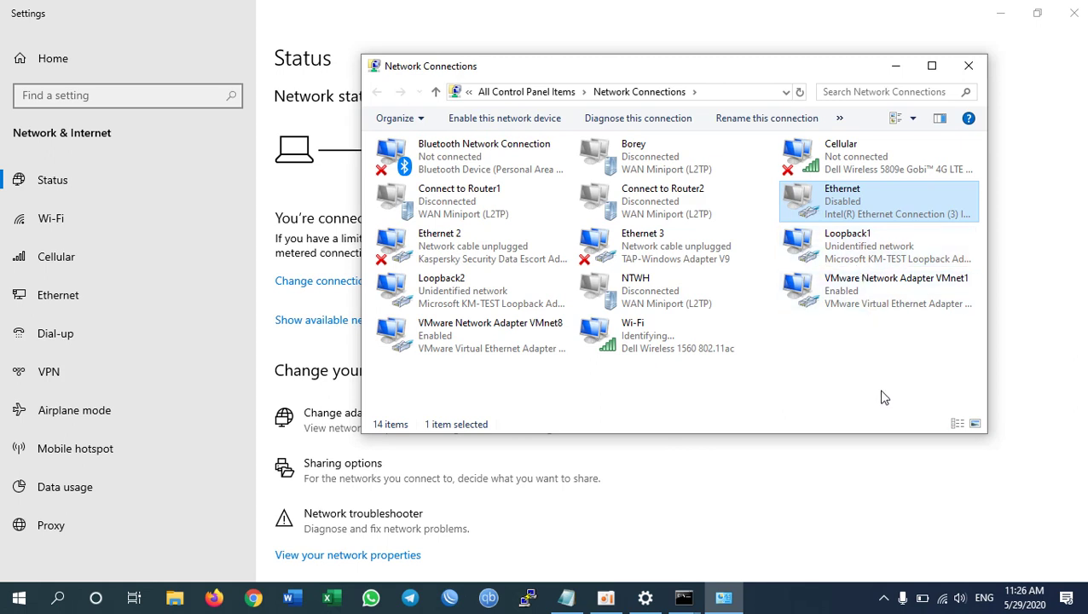
click(902, 66)
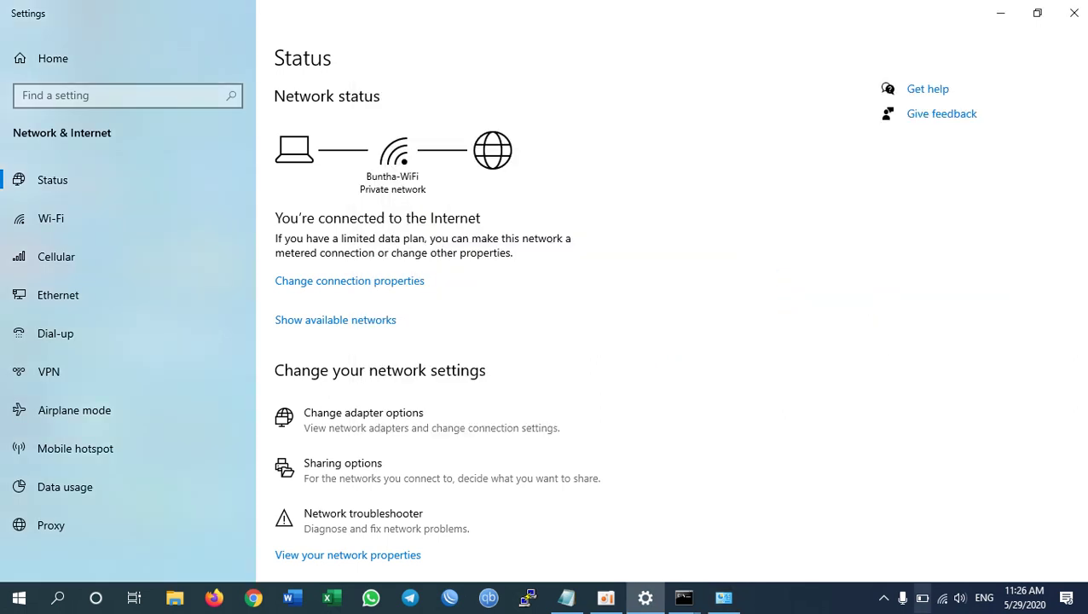
click(1001, 13)
Minimise the Notepad notes and move the 8.8.8.8 ping window toward the middle of the desktop.
click(899, 67)
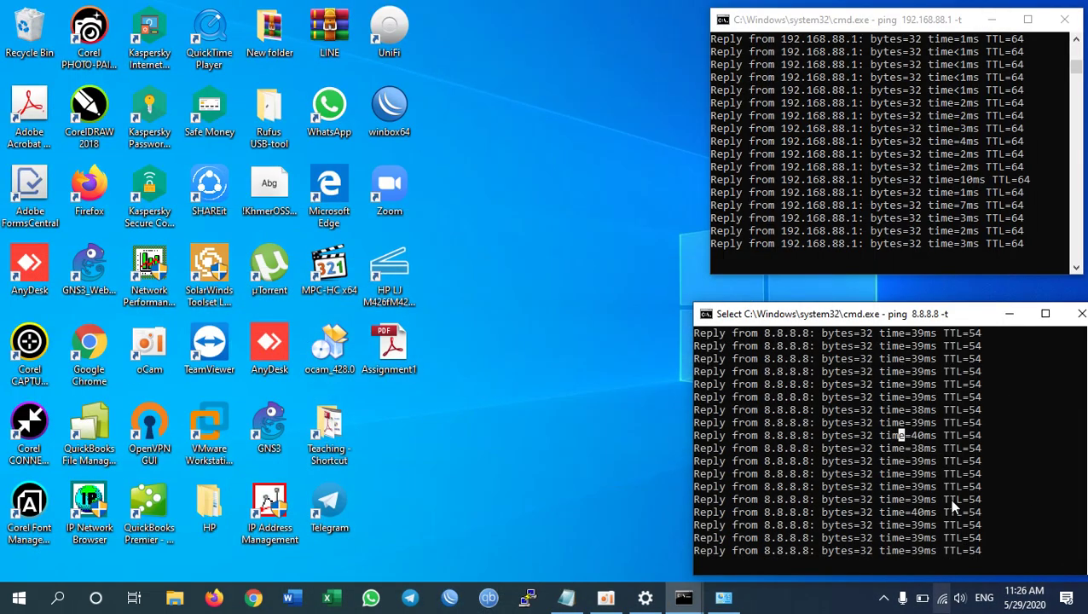
drag(990, 314, 784, 265)
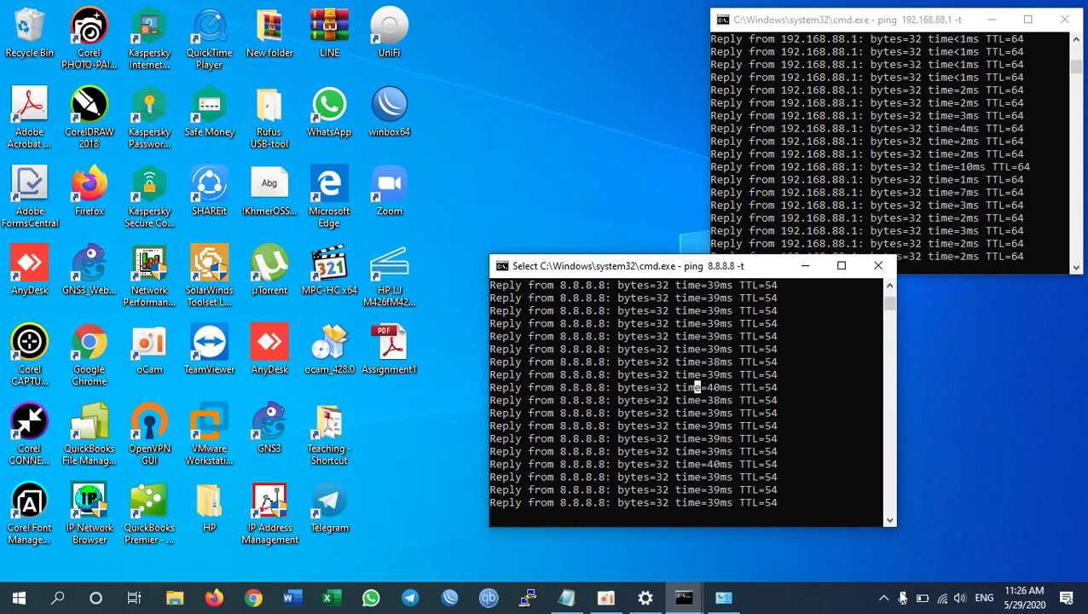
mouse_move(936, 608)
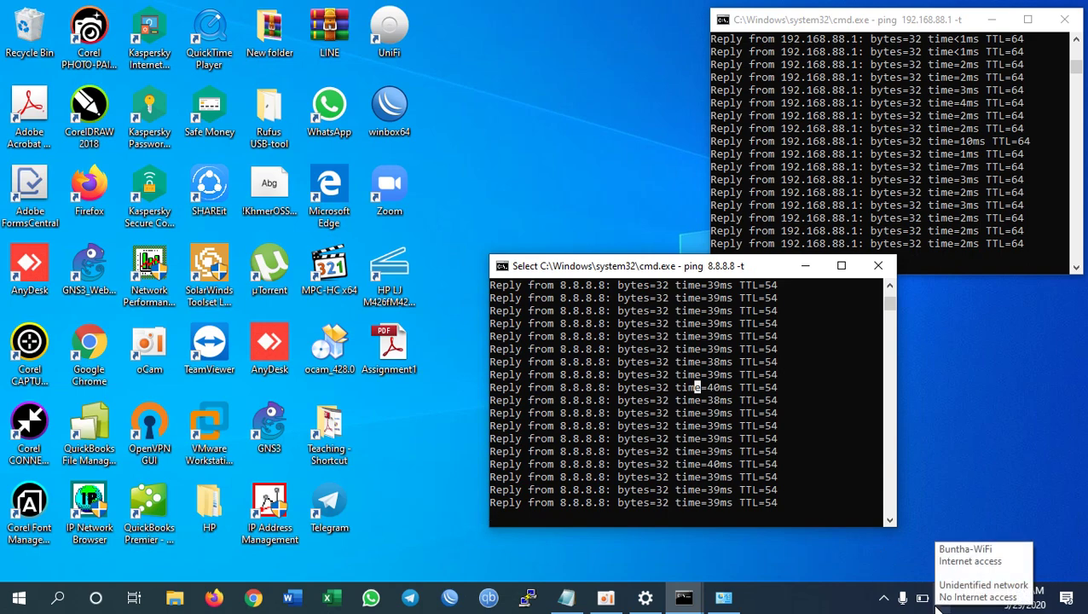